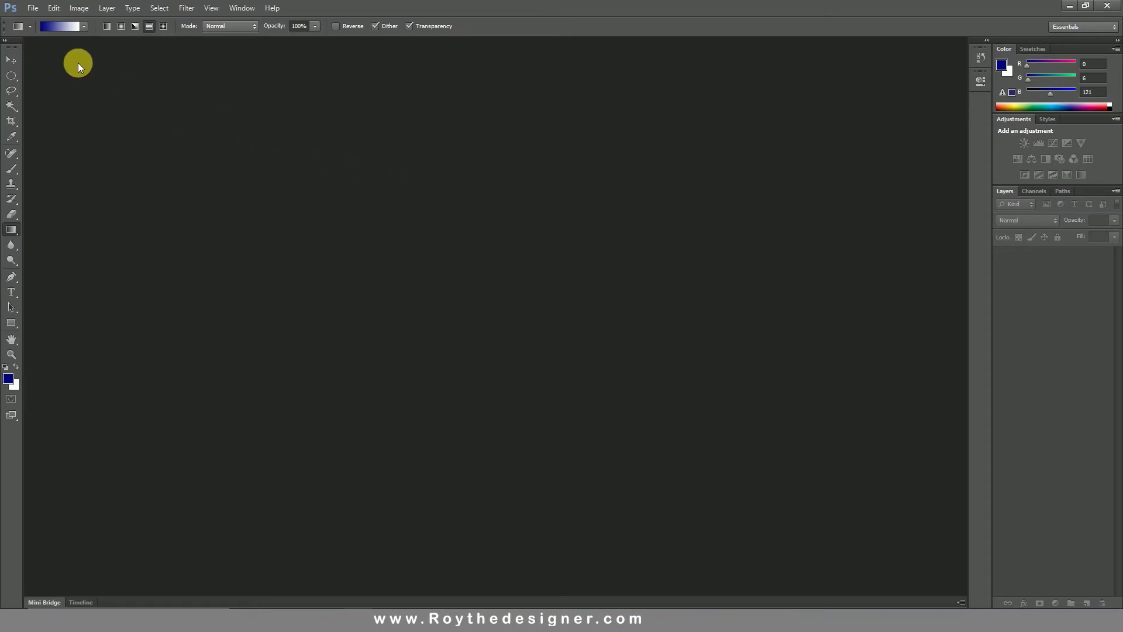
Step: Open Nice Girl.png and Wavy Line.png together as separate documents, then select the Move tool
{"action": "left_click", "coordinate": [34, 9]}
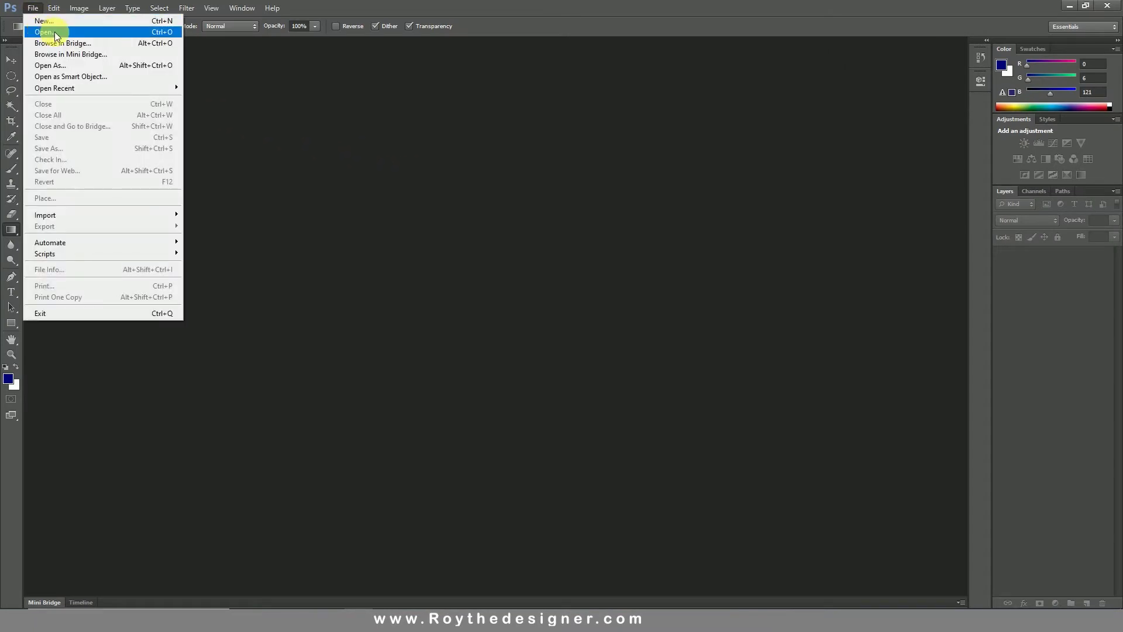
{"action": "left_click", "coordinate": [54, 32]}
{"action": "left_click_drag", "start_coordinate": [621, 232], "coordinate": [494, 153]}
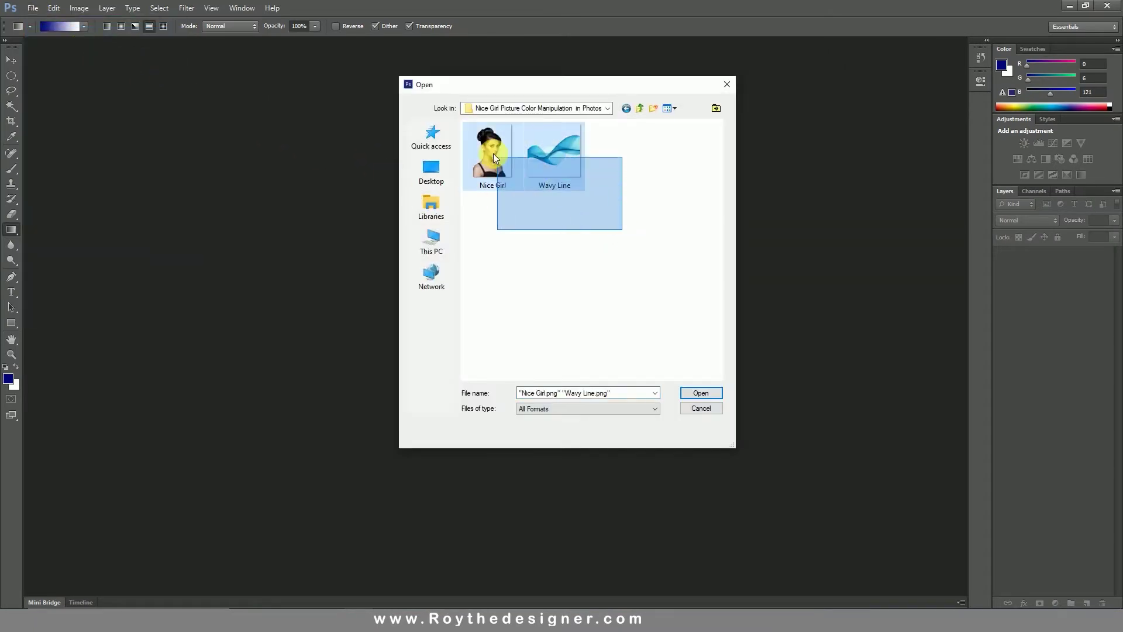
{"action": "left_click", "coordinate": [711, 390]}
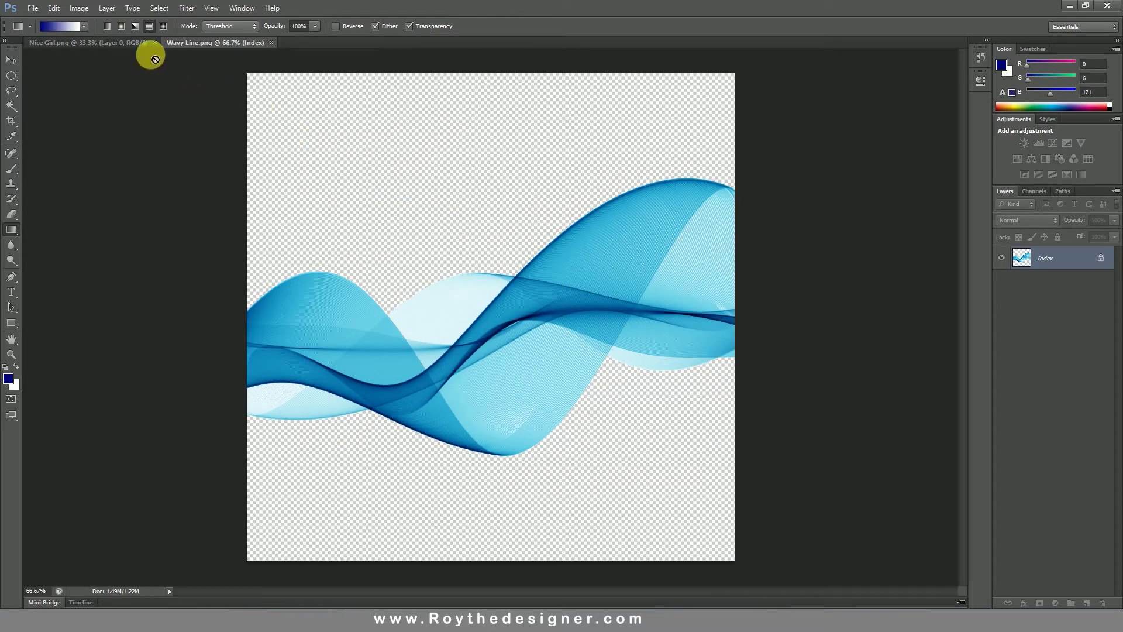
{"action": "left_click", "coordinate": [12, 59]}
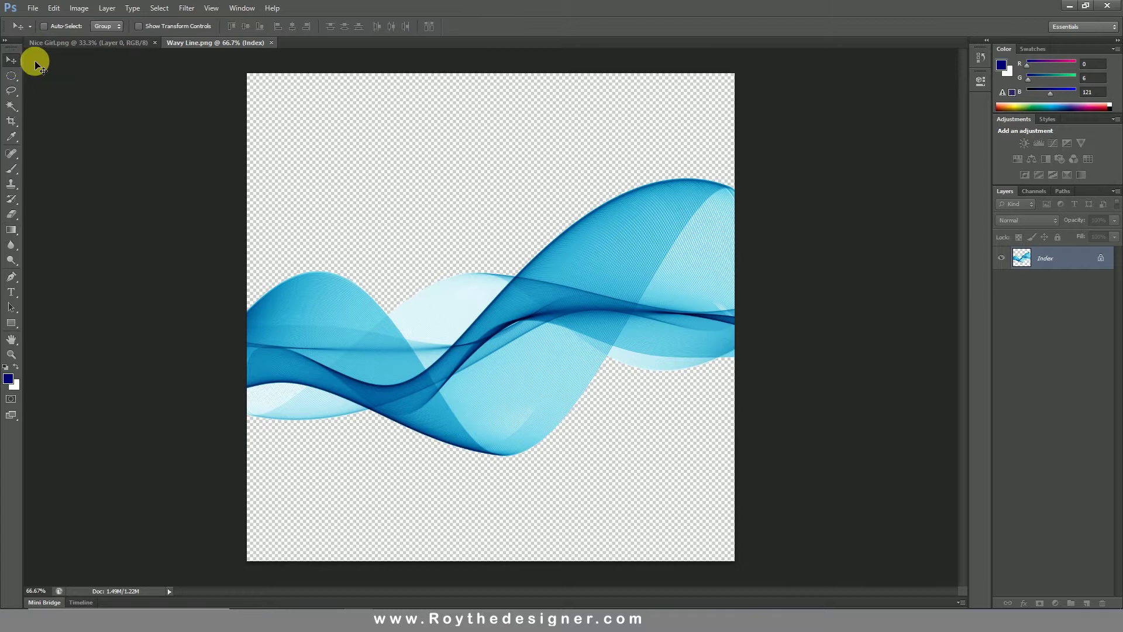
Step: Enlarge the Nice Girl canvas to 6 × 8 inches
{"action": "left_click", "coordinate": [71, 43]}
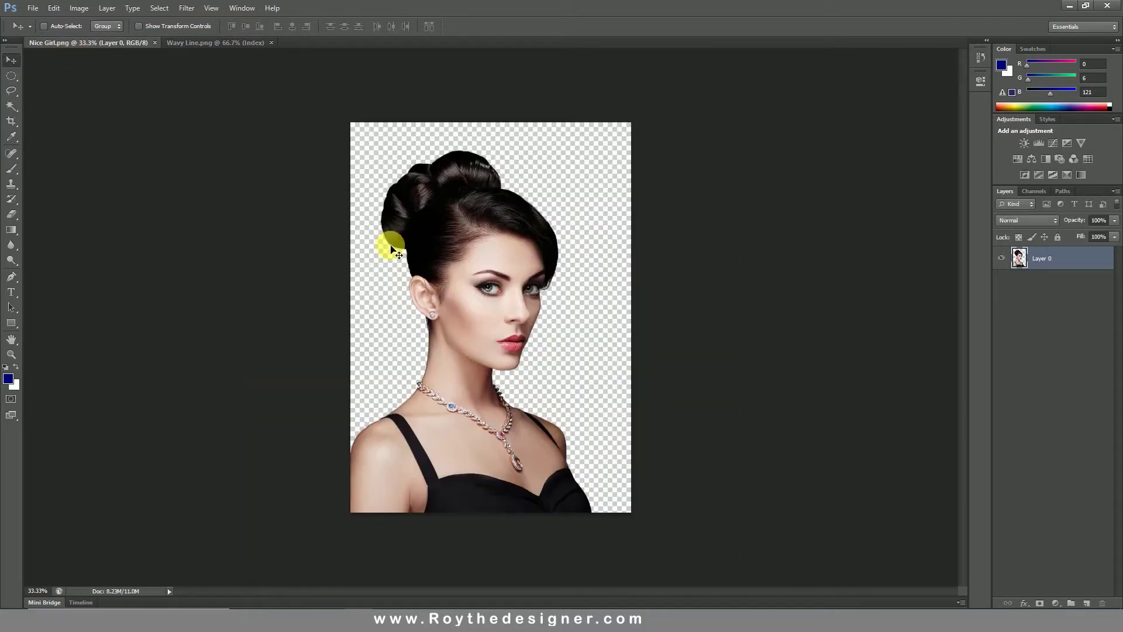
{"action": "key", "text": "ctrl+0"}
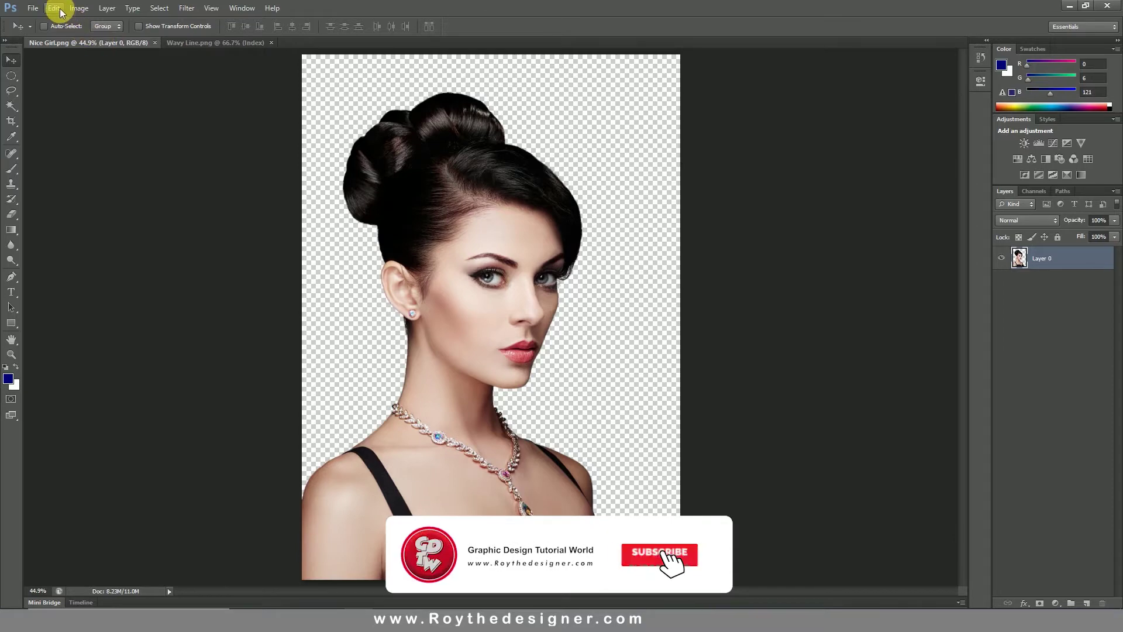
{"action": "left_click", "coordinate": [73, 11]}
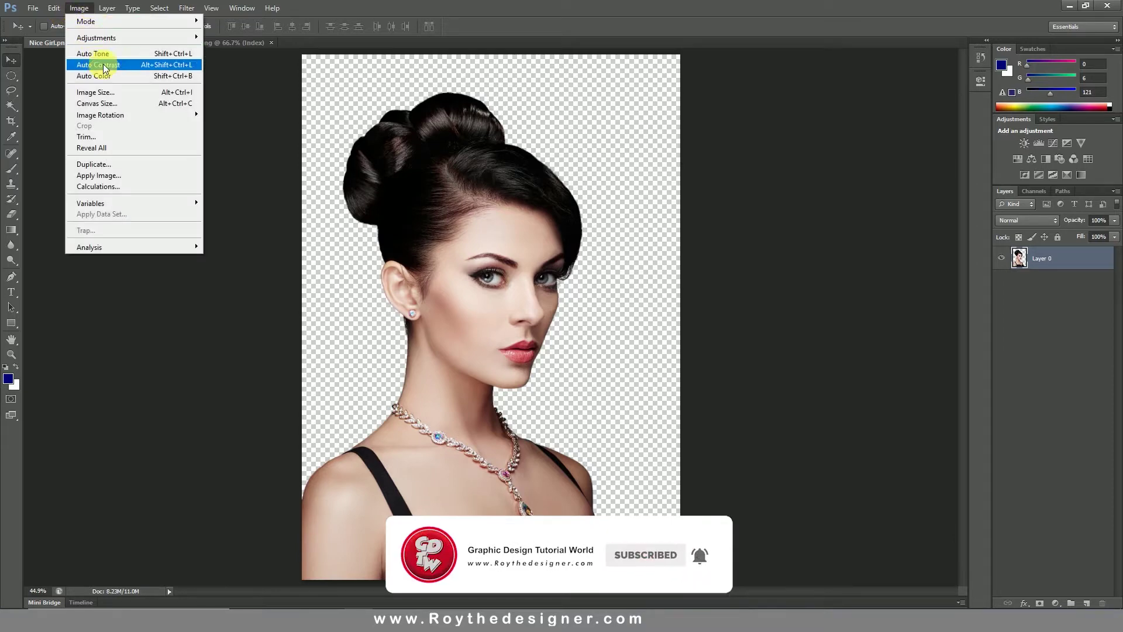
{"action": "left_click", "coordinate": [114, 104]}
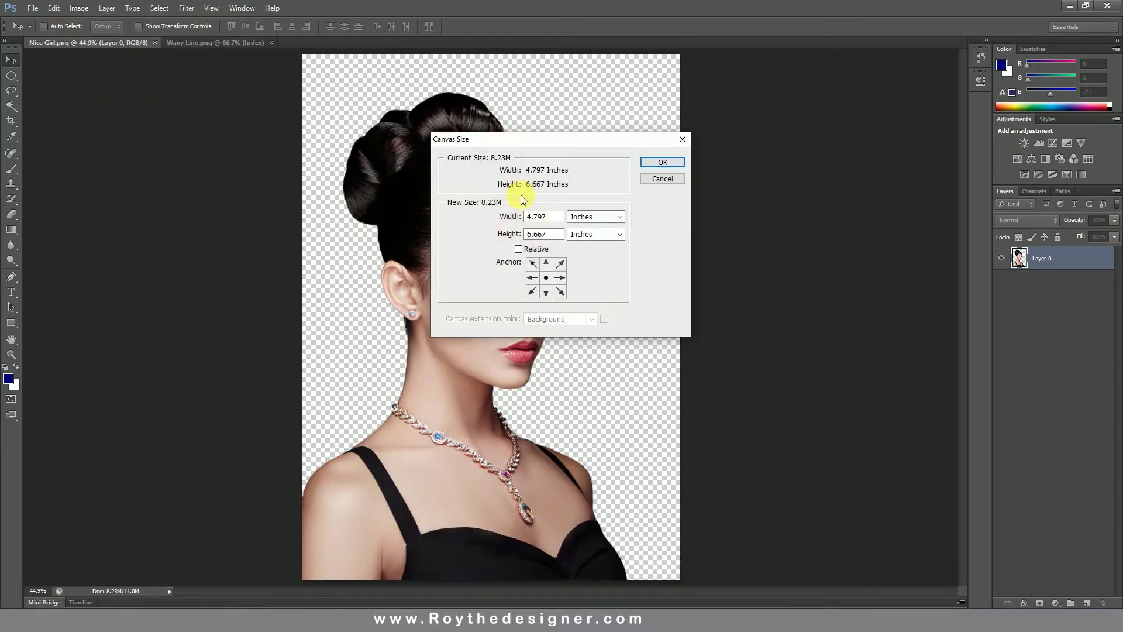
{"action": "double_click", "coordinate": [552, 217]}
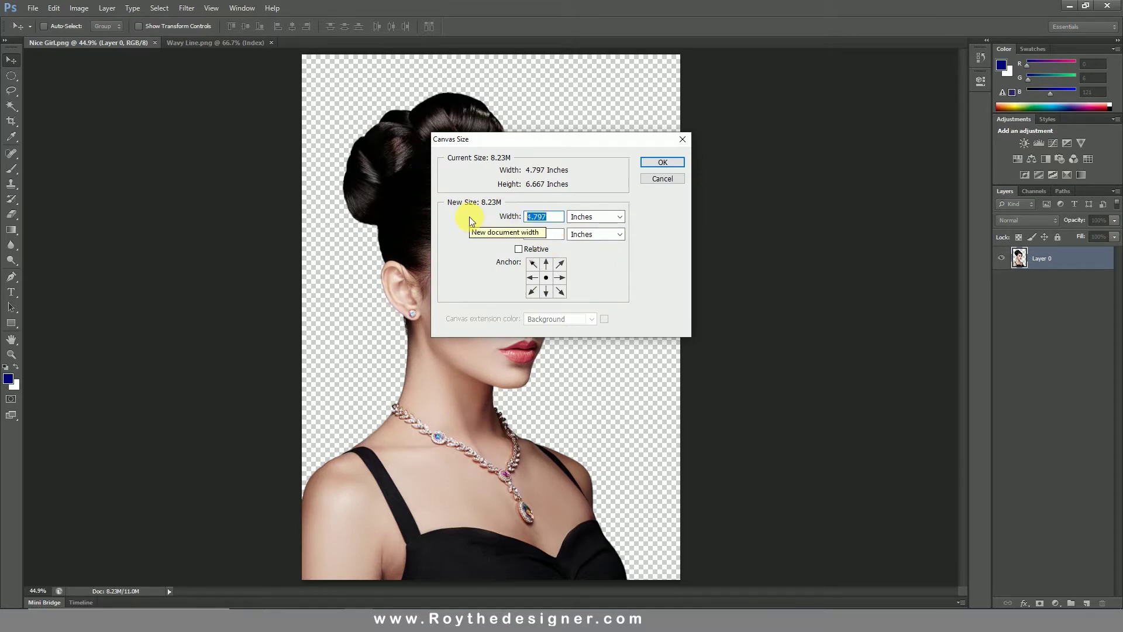
{"action": "type", "text": "6"}
{"action": "key", "text": "Tab"}
{"action": "key", "text": "Tab"}
{"action": "type", "text": "8"}
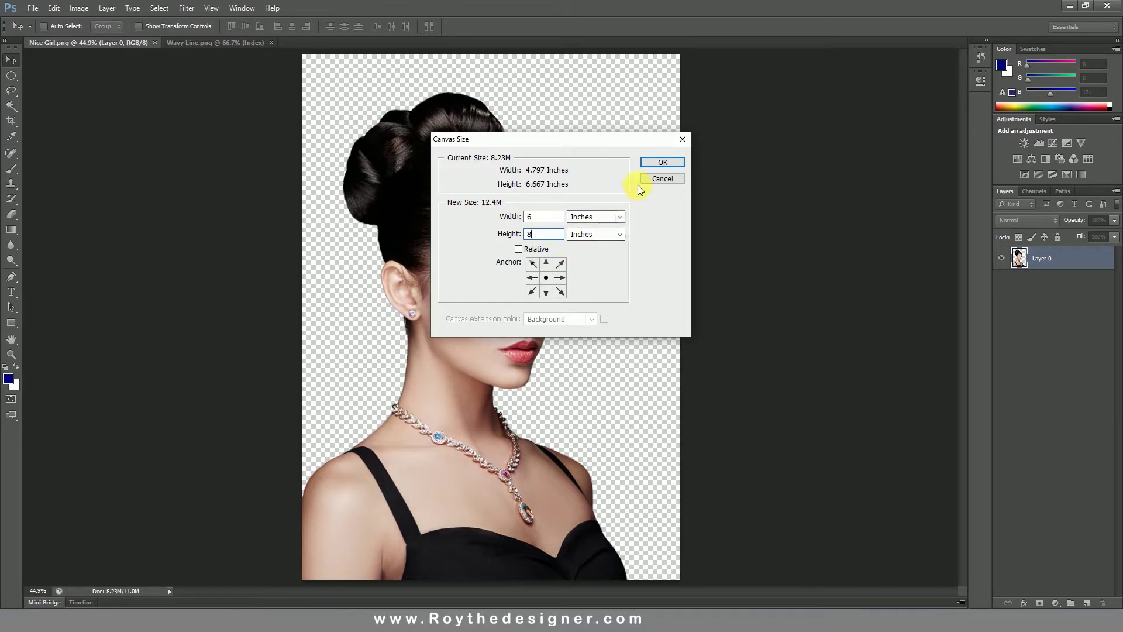
{"action": "left_click", "coordinate": [660, 161]}
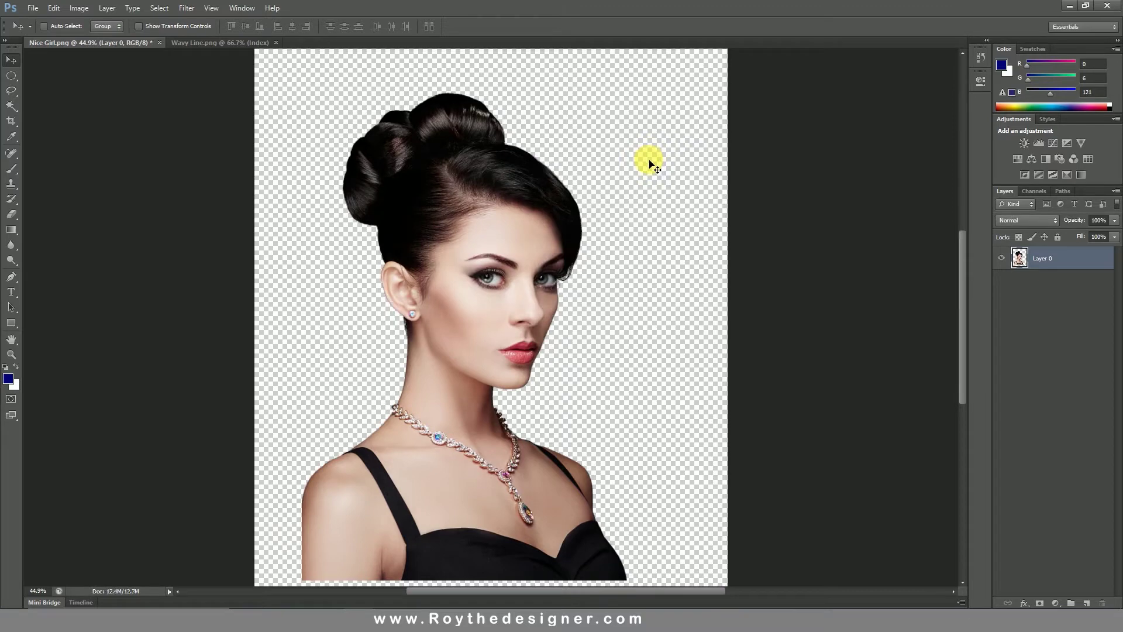
Step: Shift the woman slightly up and right, then crop the canvas to 6 × 6 inches
{"action": "key", "text": "ctrl+0"}
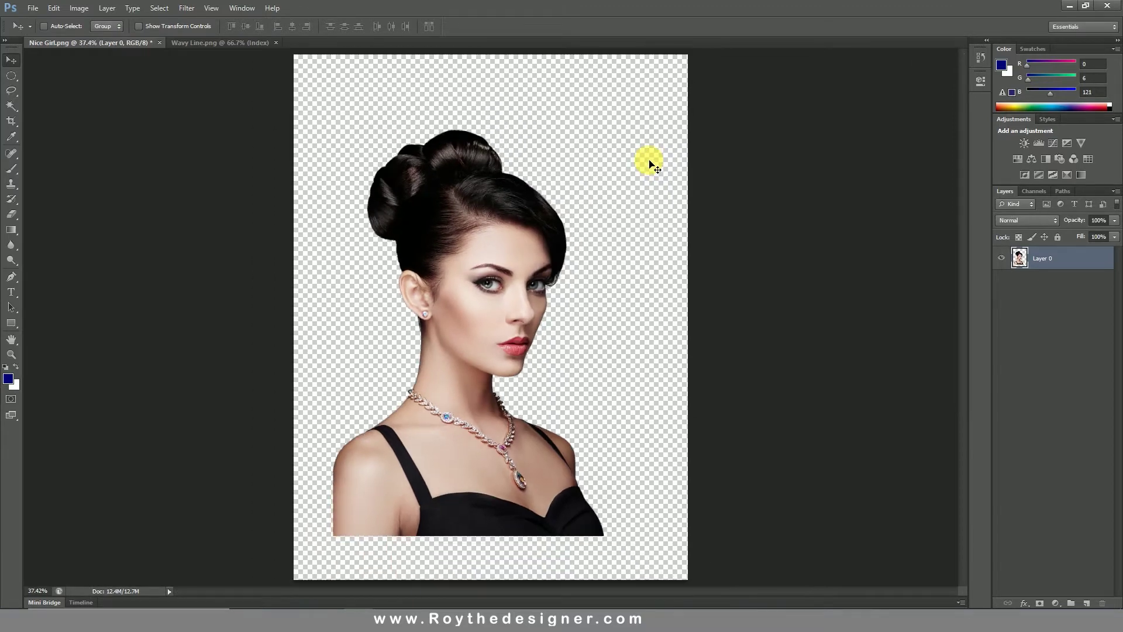
{"action": "left_click_drag", "start_coordinate": [506, 282], "coordinate": [526, 263]}
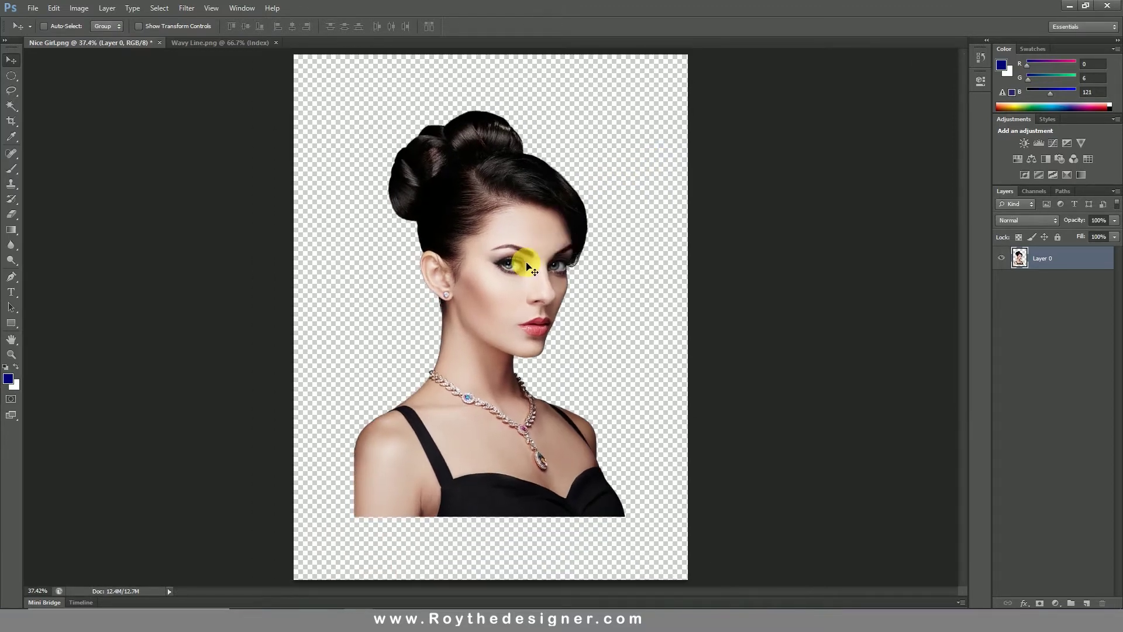
{"action": "left_click", "coordinate": [79, 9]}
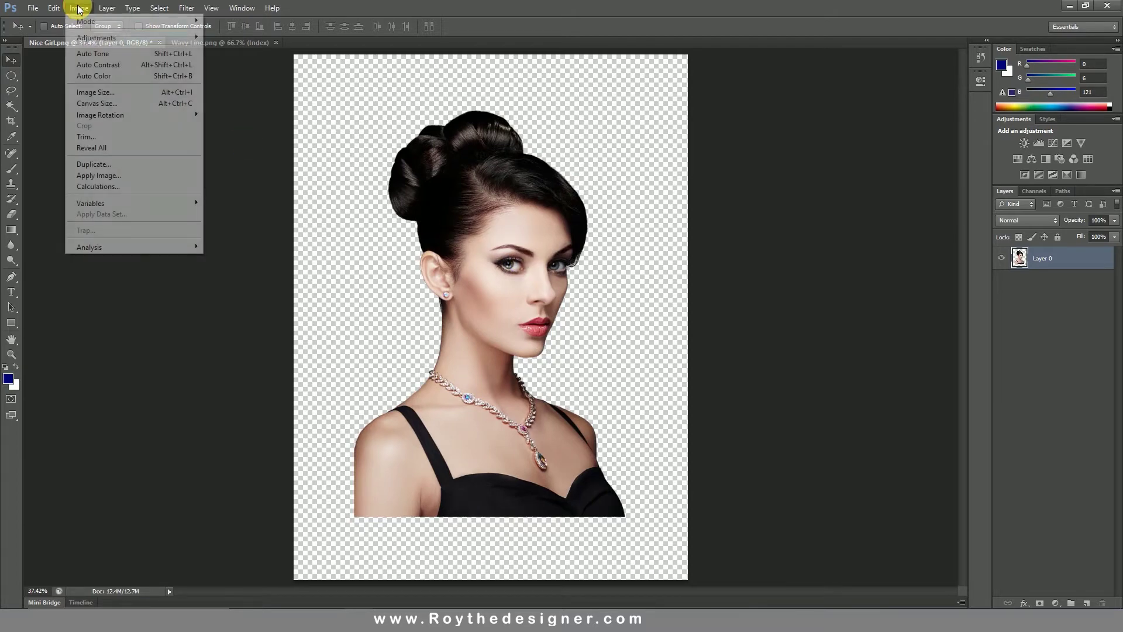
{"action": "left_click", "coordinate": [104, 104]}
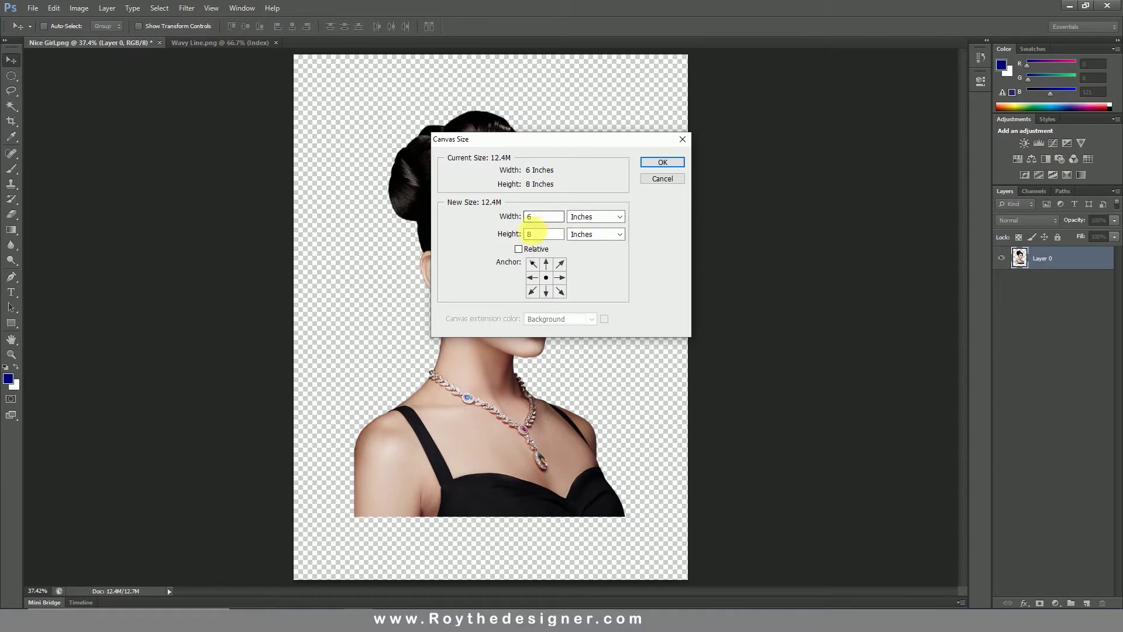
{"action": "double_click", "coordinate": [535, 234]}
{"action": "type", "text": "6"}
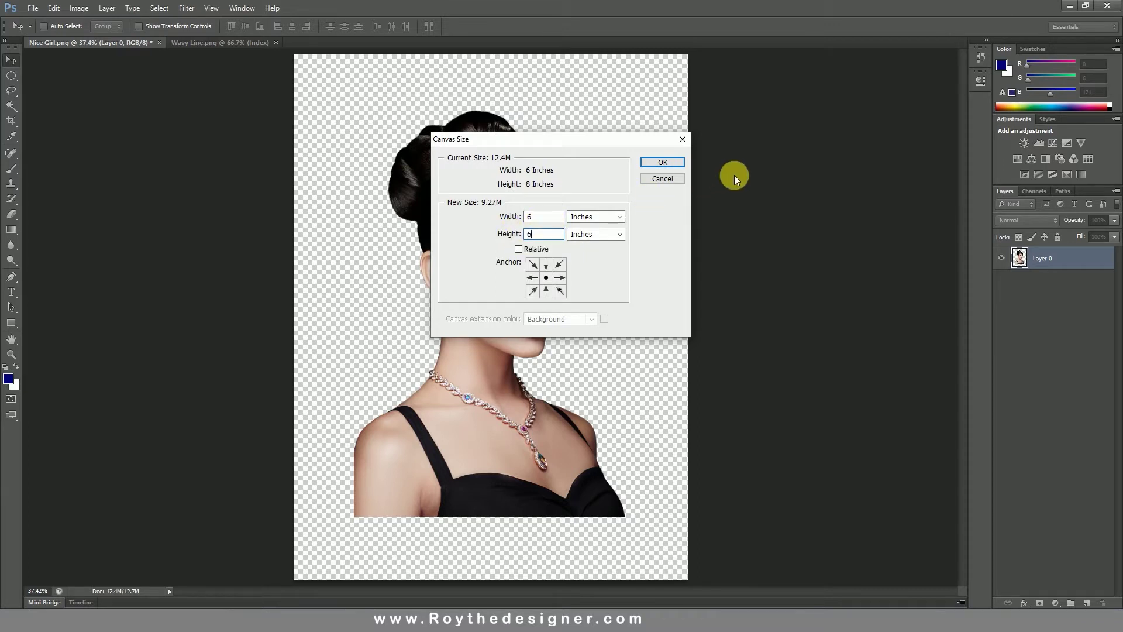
{"action": "left_click", "coordinate": [663, 163]}
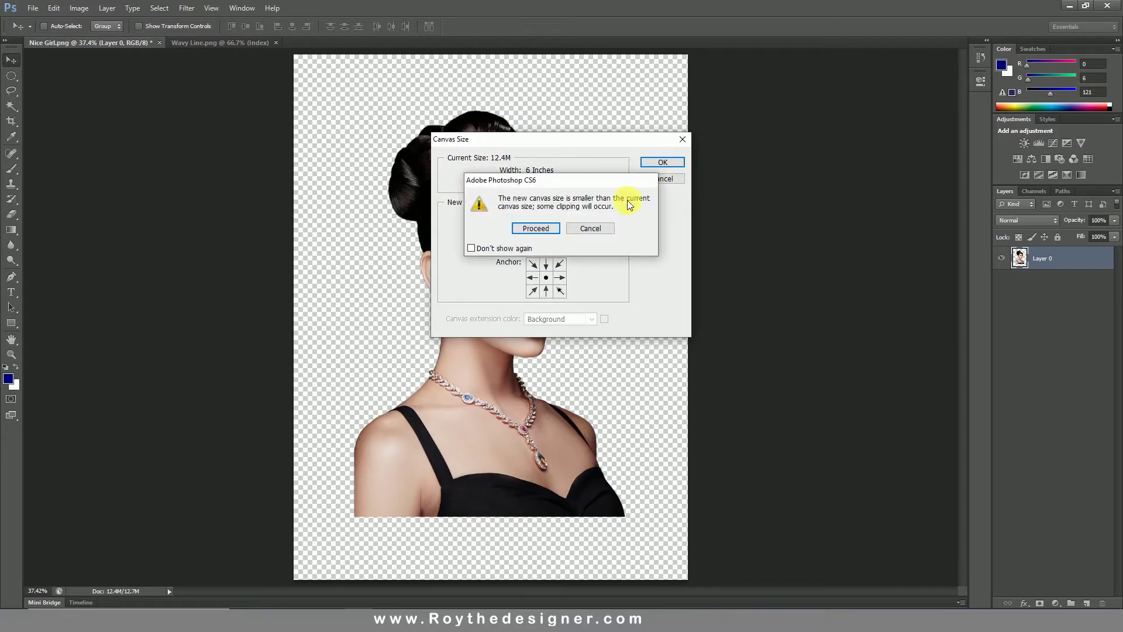
{"action": "left_click", "coordinate": [530, 228]}
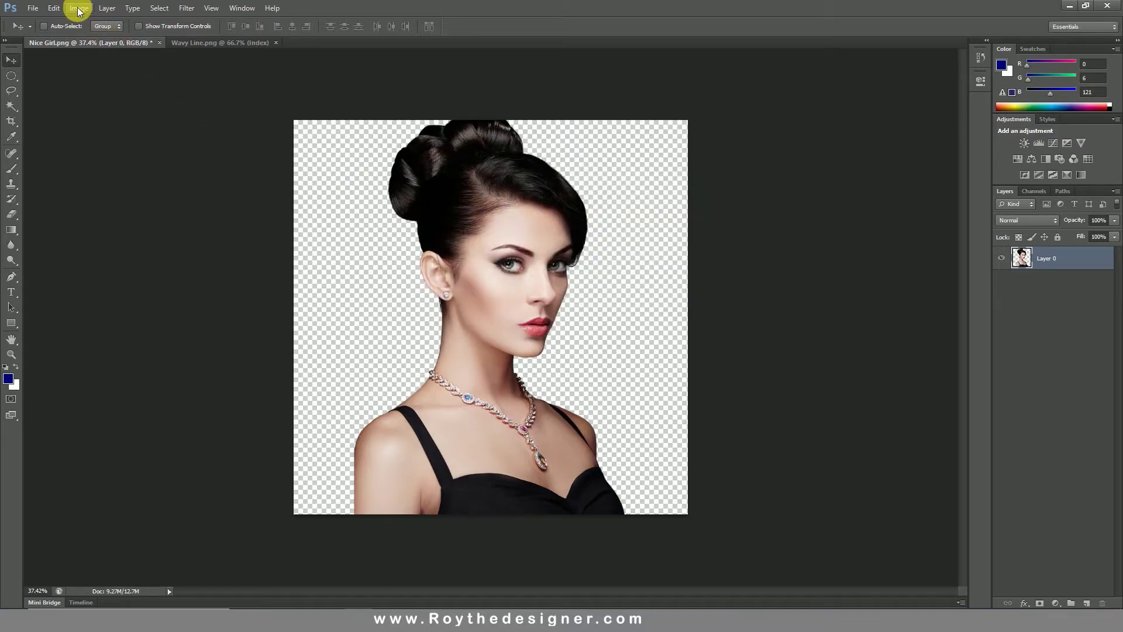
Step: Free Transform the portrait down to about 87 percent by its top-right corner
{"action": "left_click", "coordinate": [53, 8]}
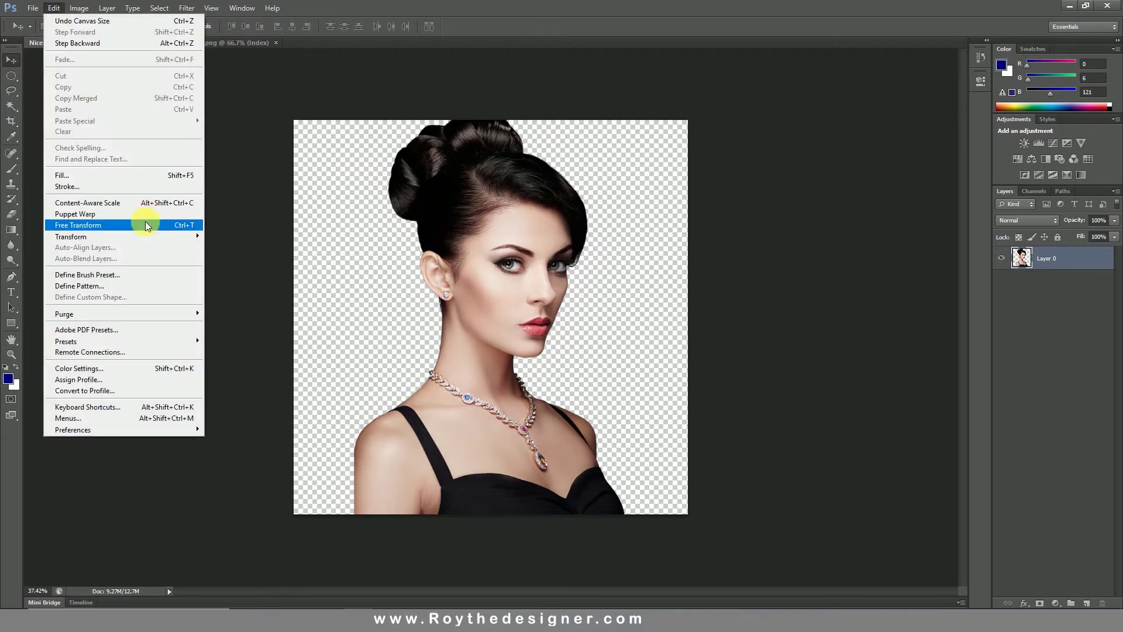
{"action": "left_click", "coordinate": [145, 225]}
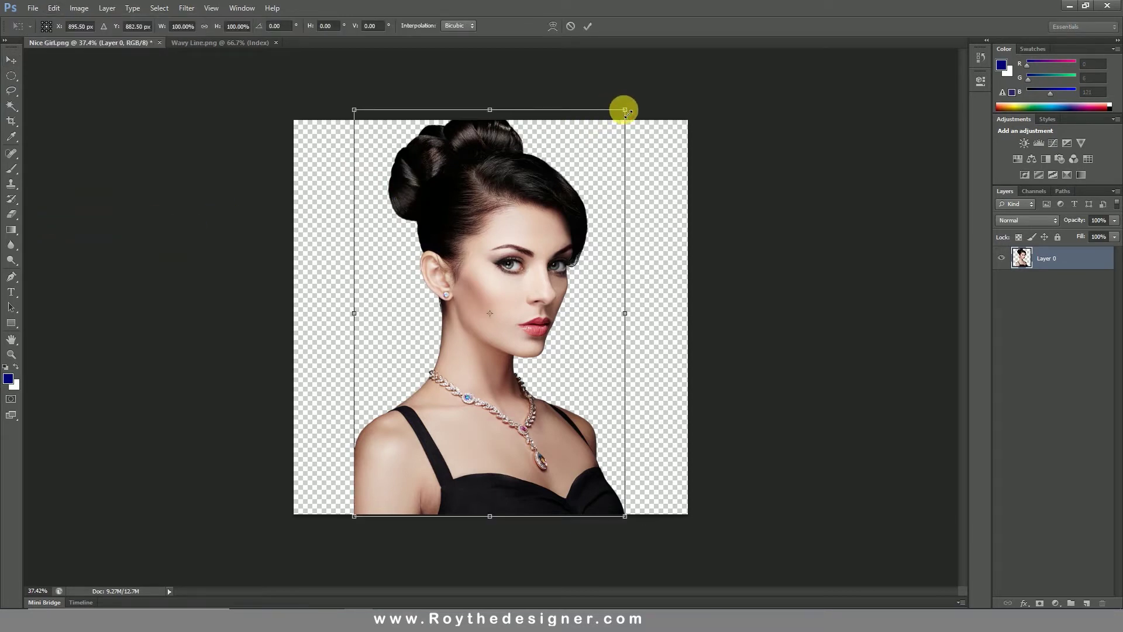
{"action": "left_click_drag", "start_coordinate": [626, 111], "coordinate": [610, 134]}
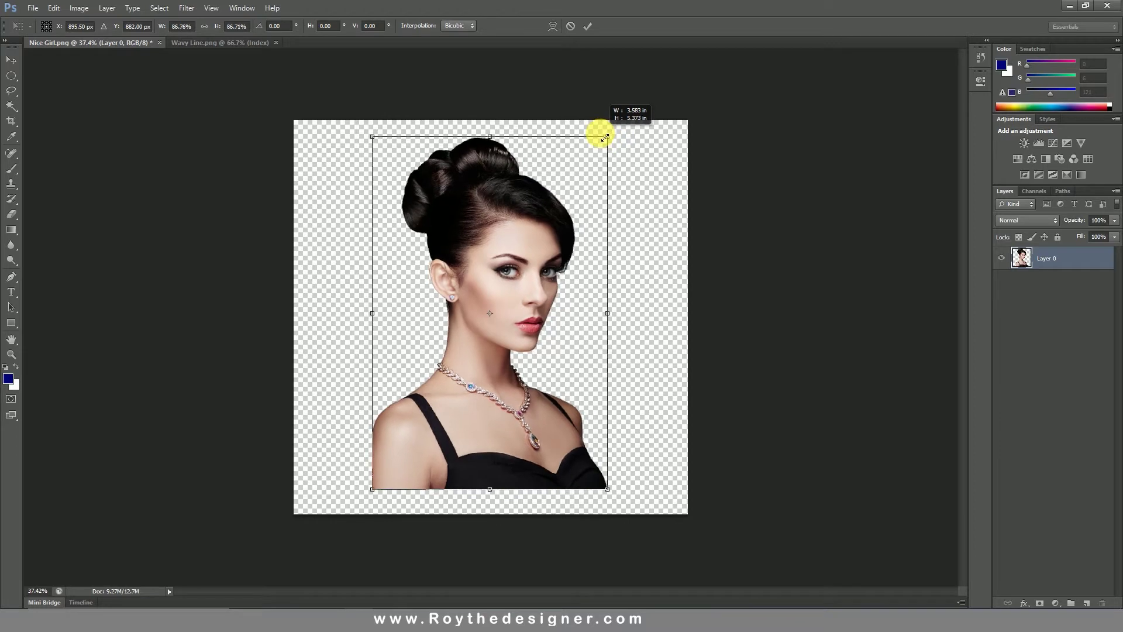
{"action": "left_click", "coordinate": [588, 26]}
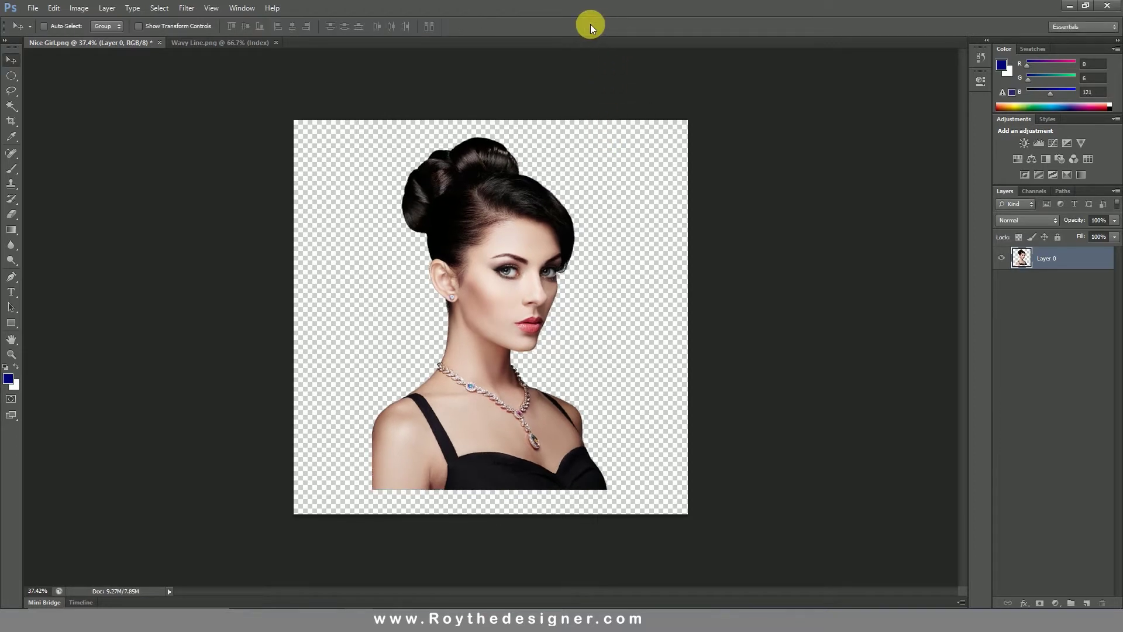
Step: Zoom in on the woman's face and back out to check the whole portrait
{"action": "key", "text": "ctrl+0"}
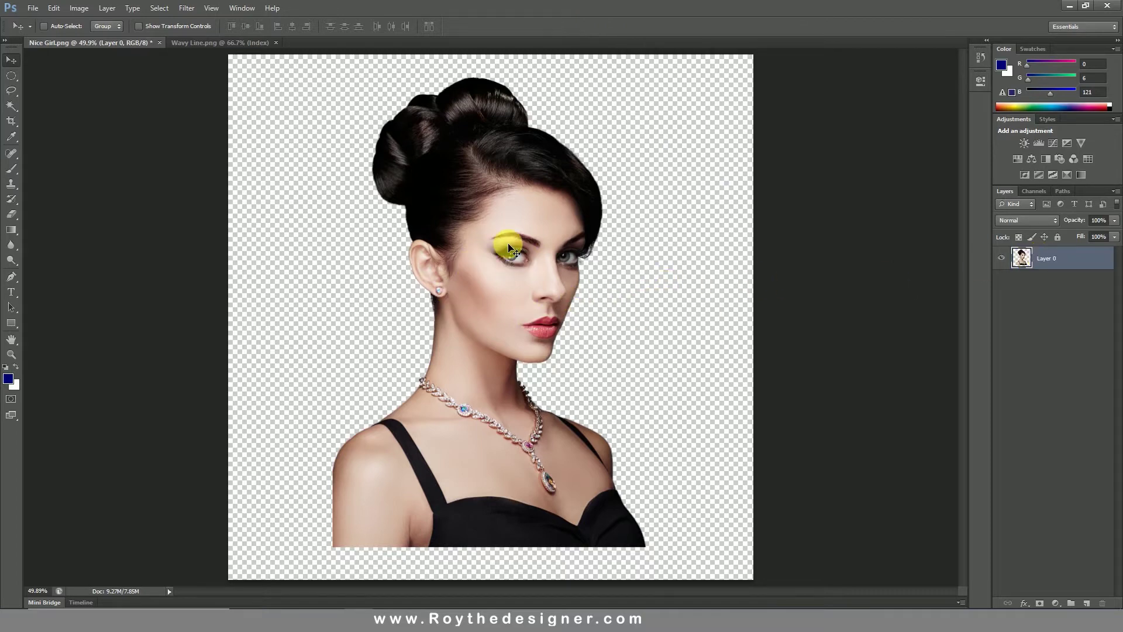
{"action": "key", "text": "ctrl+minus"}
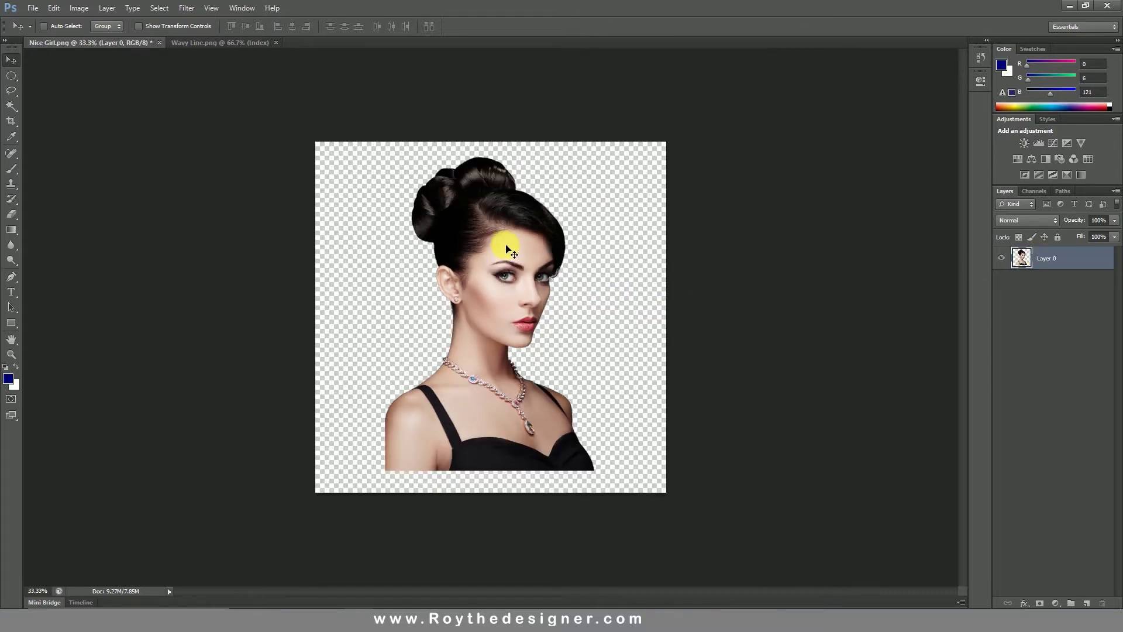
{"action": "left_click", "coordinate": [514, 249]}
{"action": "left_click_drag", "start_coordinate": [513, 248], "coordinate": [507, 301]}
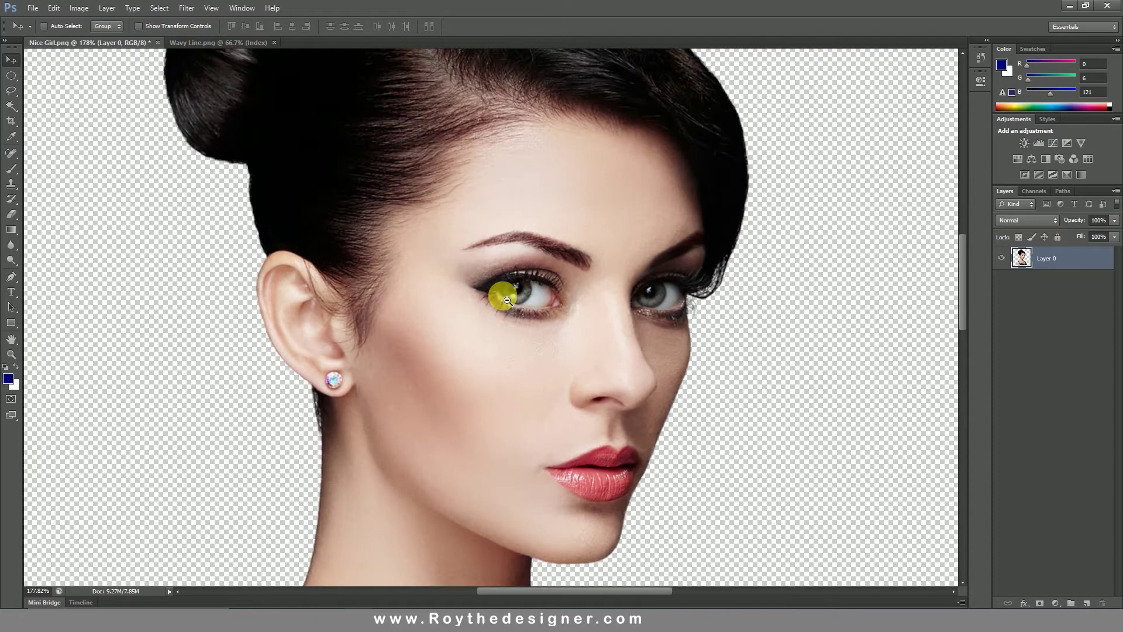
{"action": "left_click", "coordinate": [507, 301], "text": "alt"}
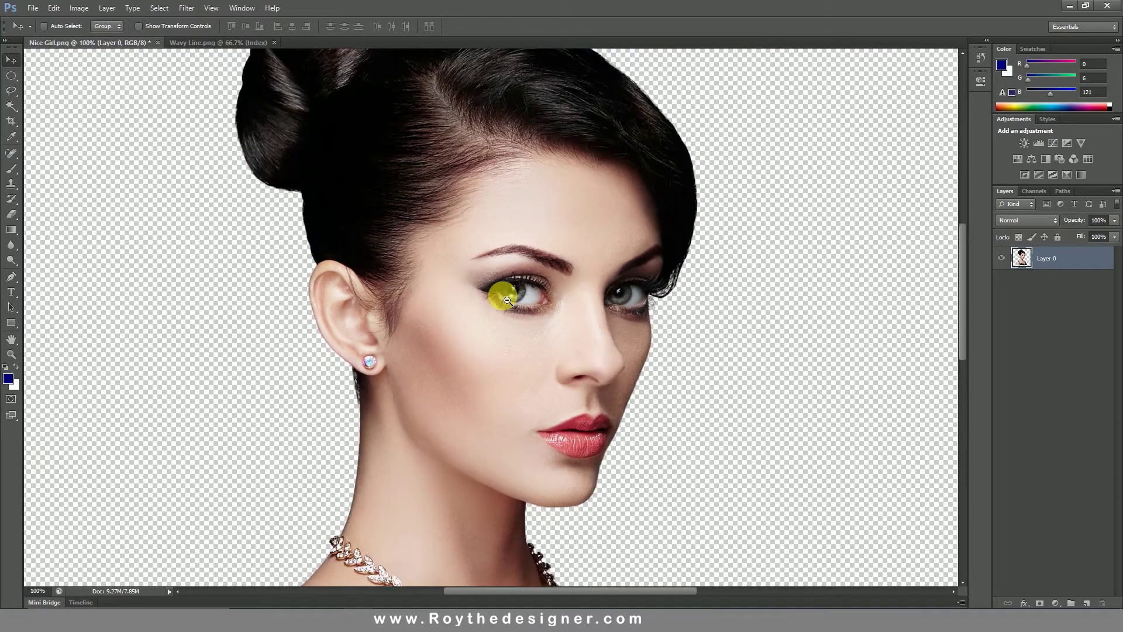
{"action": "left_click_drag", "start_coordinate": [503, 300], "coordinate": [549, 317]}
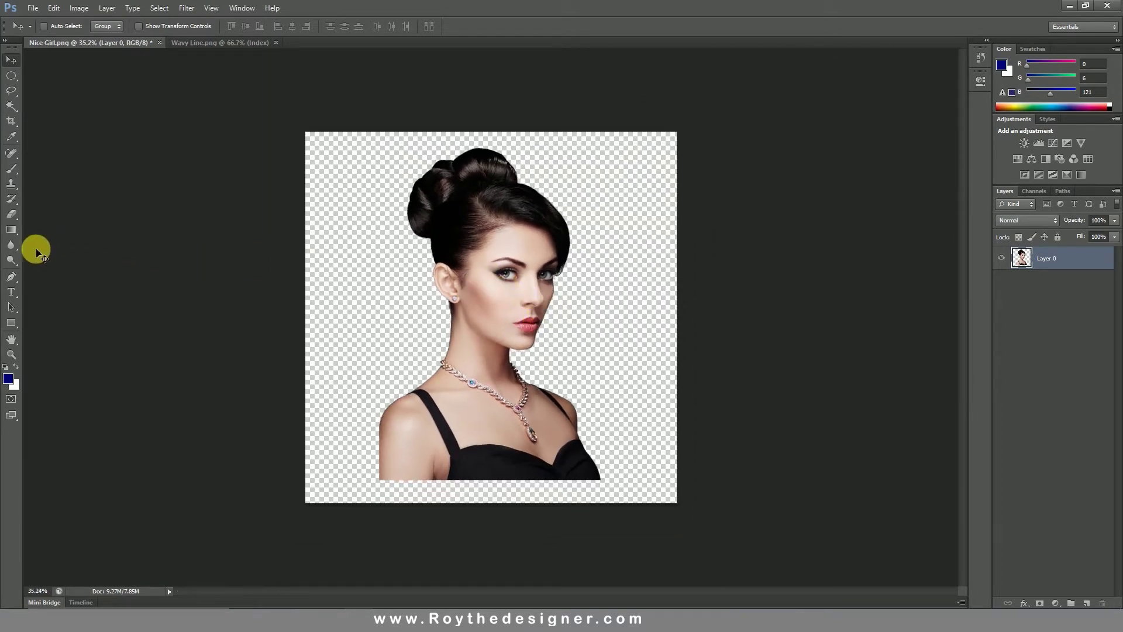
Step: Draw a closed wavy Pen path around the hair bun, shoulder and left edge
{"action": "left_click", "coordinate": [12, 279]}
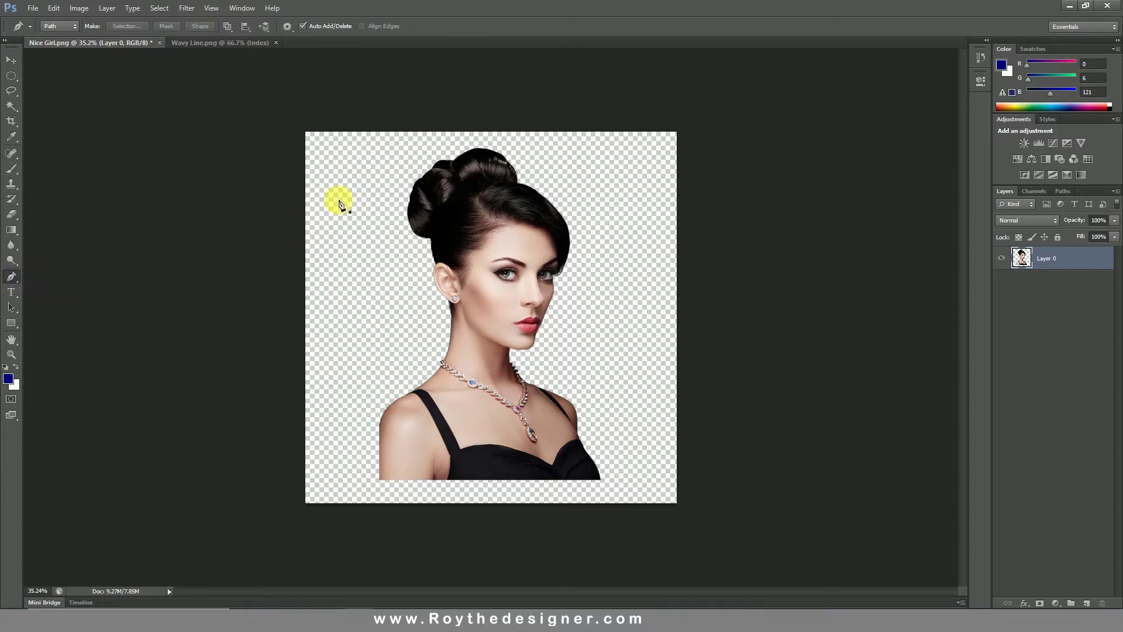
{"action": "left_click", "coordinate": [438, 111]}
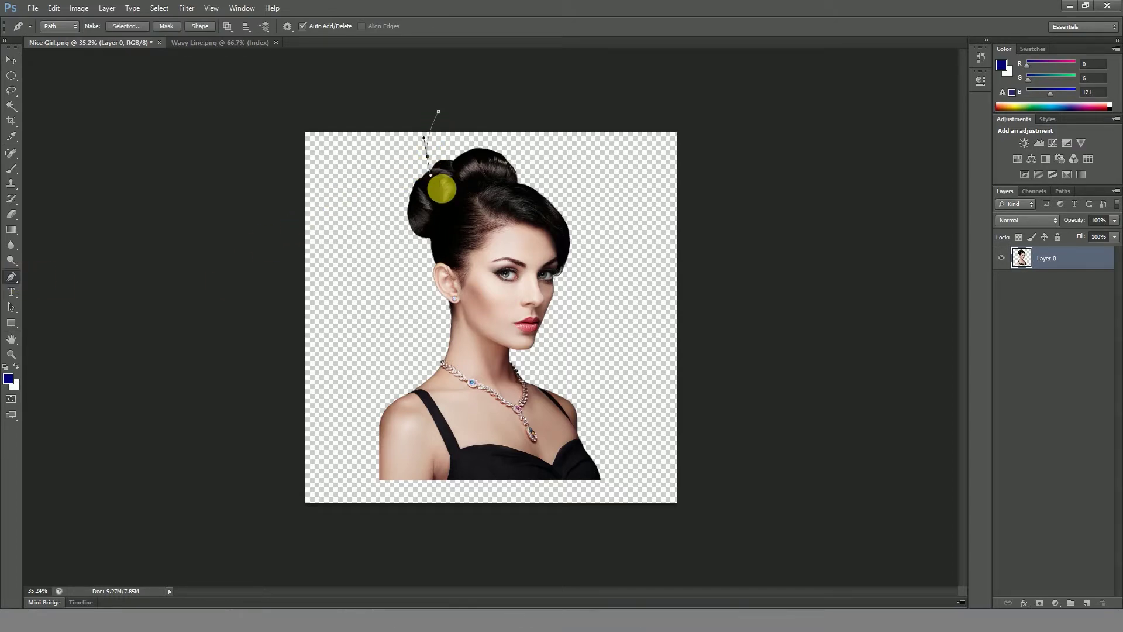
{"action": "left_click_drag", "start_coordinate": [441, 207], "coordinate": [438, 245]}
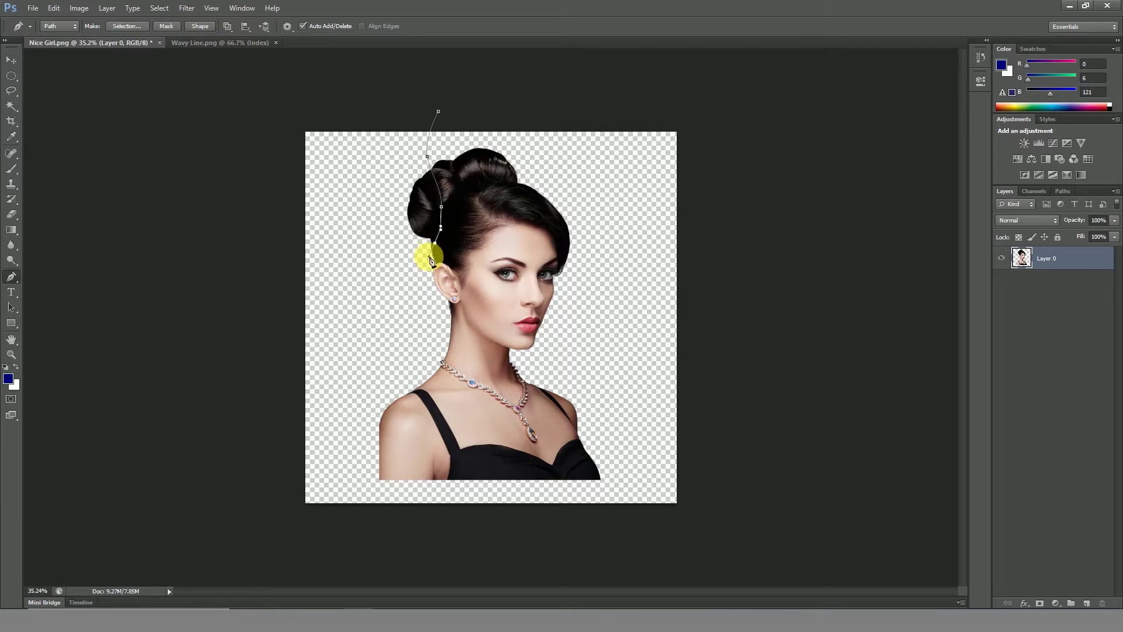
{"action": "left_click", "coordinate": [426, 327]}
{"action": "left_click_drag", "start_coordinate": [426, 327], "coordinate": [430, 335]}
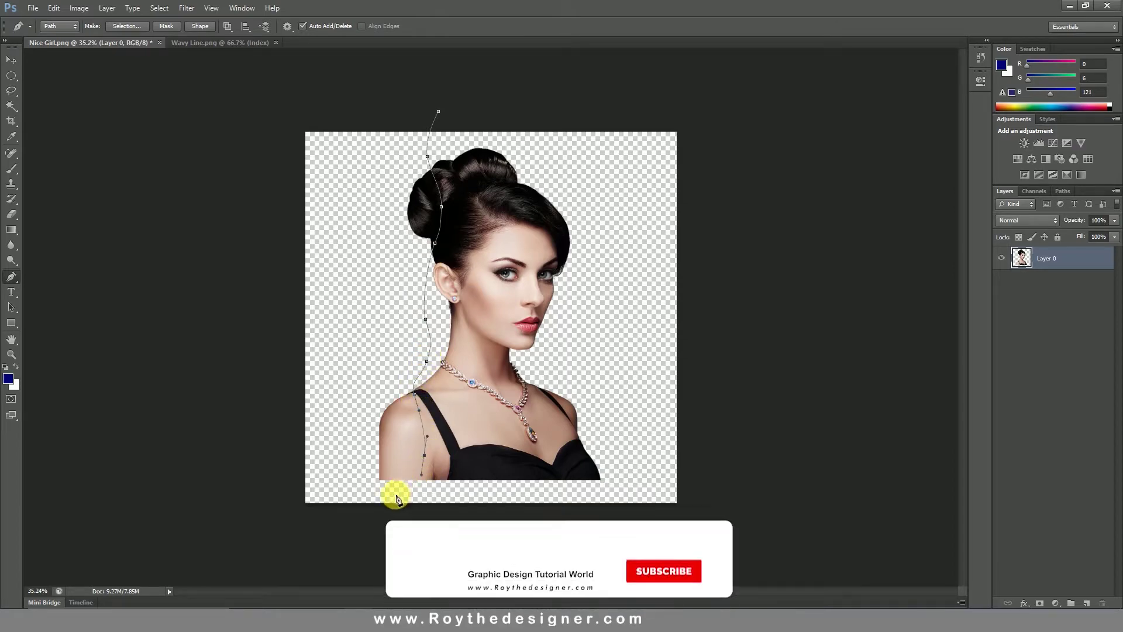
{"action": "left_click_drag", "start_coordinate": [397, 495], "coordinate": [382, 529]}
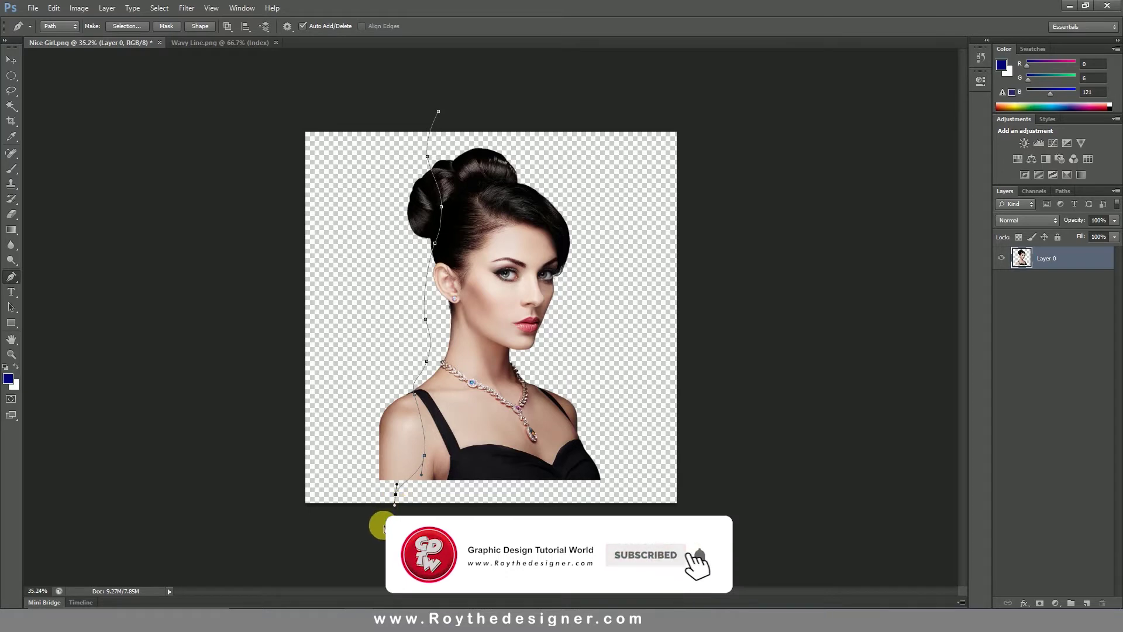
{"action": "left_click", "coordinate": [289, 524]}
{"action": "left_click", "coordinate": [262, 249]}
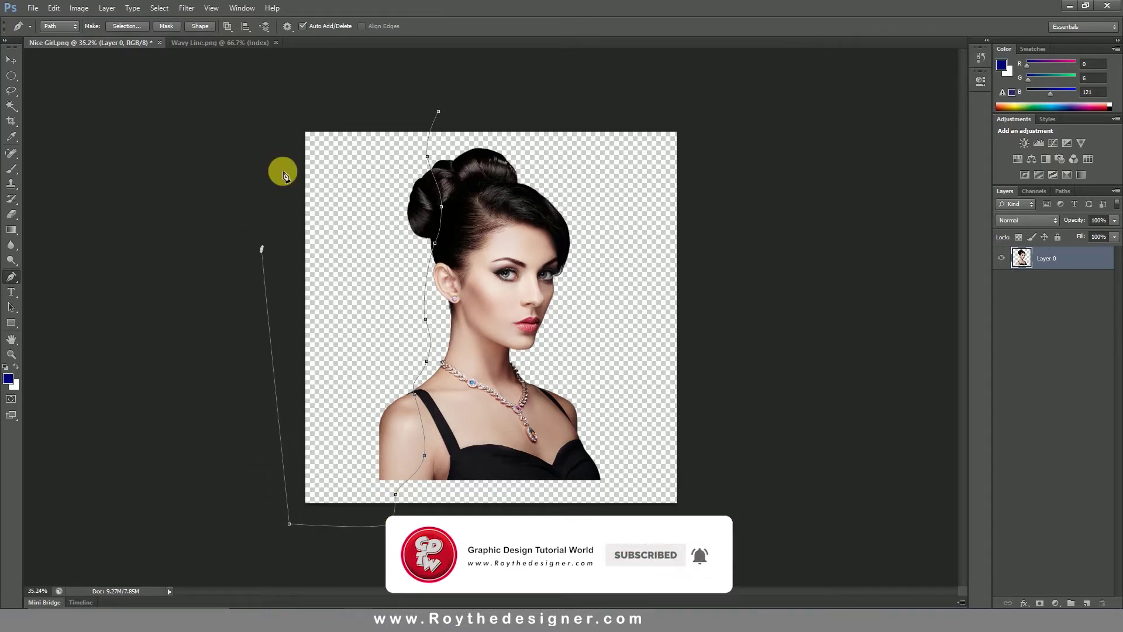
{"action": "left_click", "coordinate": [293, 104]}
{"action": "left_click", "coordinate": [367, 107]}
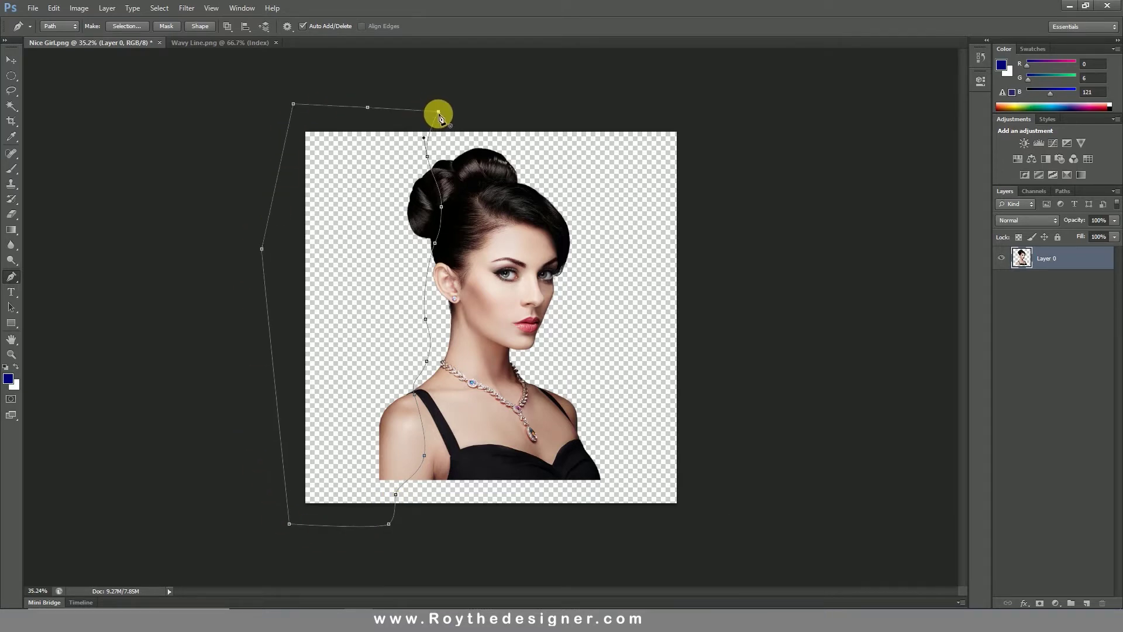
{"action": "left_click", "coordinate": [438, 112]}
Step: Make a zero-feather selection from the path, cut it to Layer 1, and hide it
{"action": "right_click", "coordinate": [354, 241]}
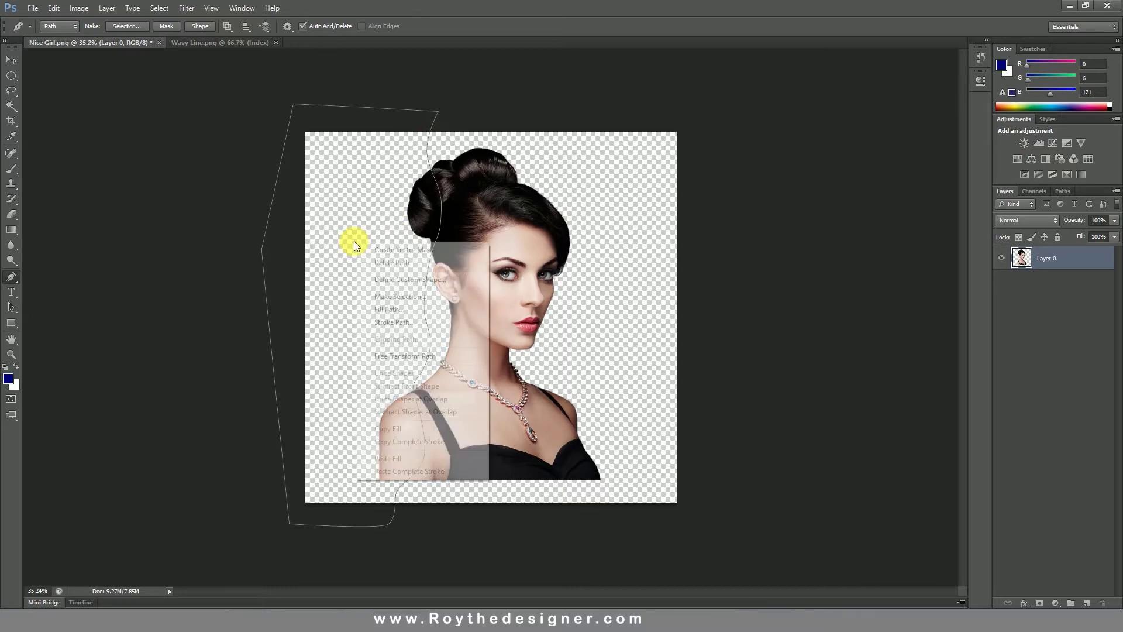
{"action": "left_click", "coordinate": [400, 296]}
{"action": "left_click", "coordinate": [622, 185]}
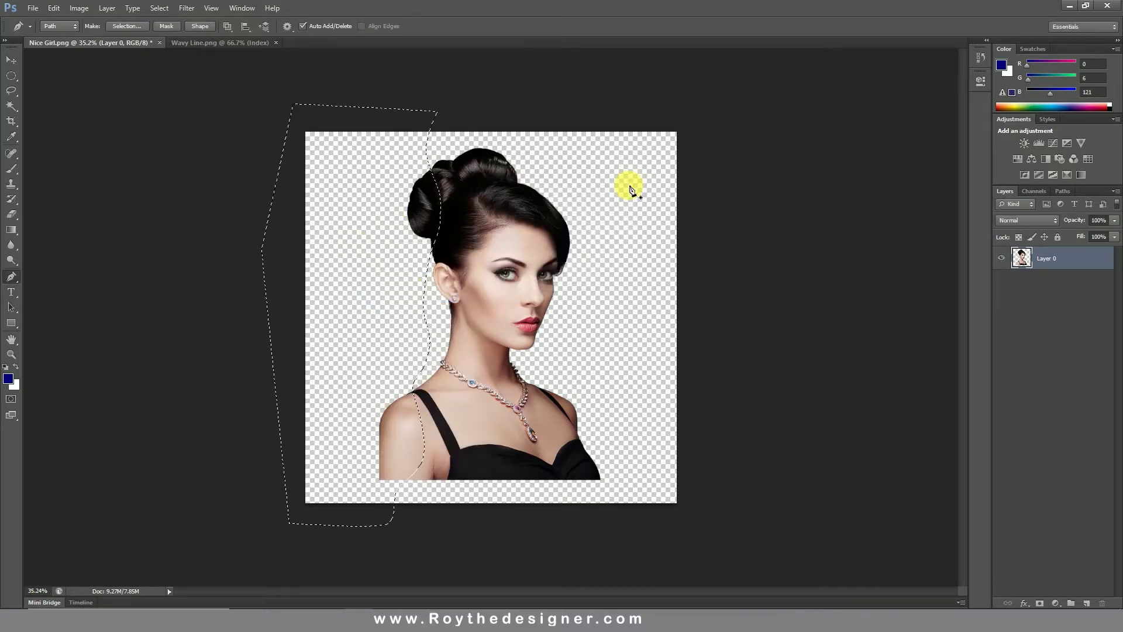
{"action": "left_click", "coordinate": [13, 105]}
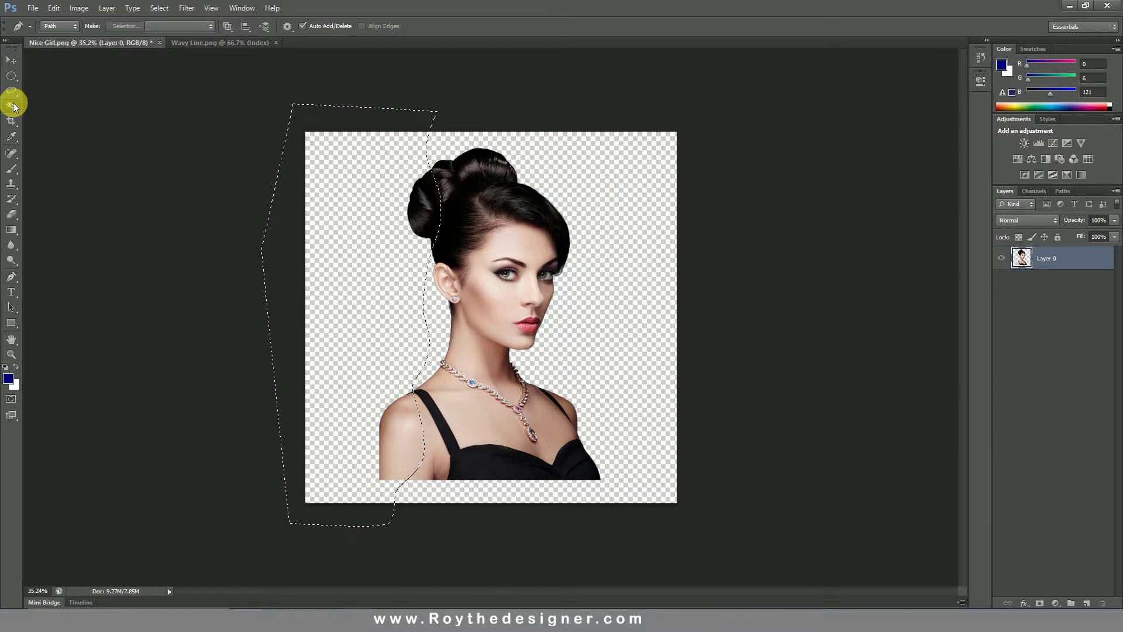
{"action": "right_click", "coordinate": [364, 225]}
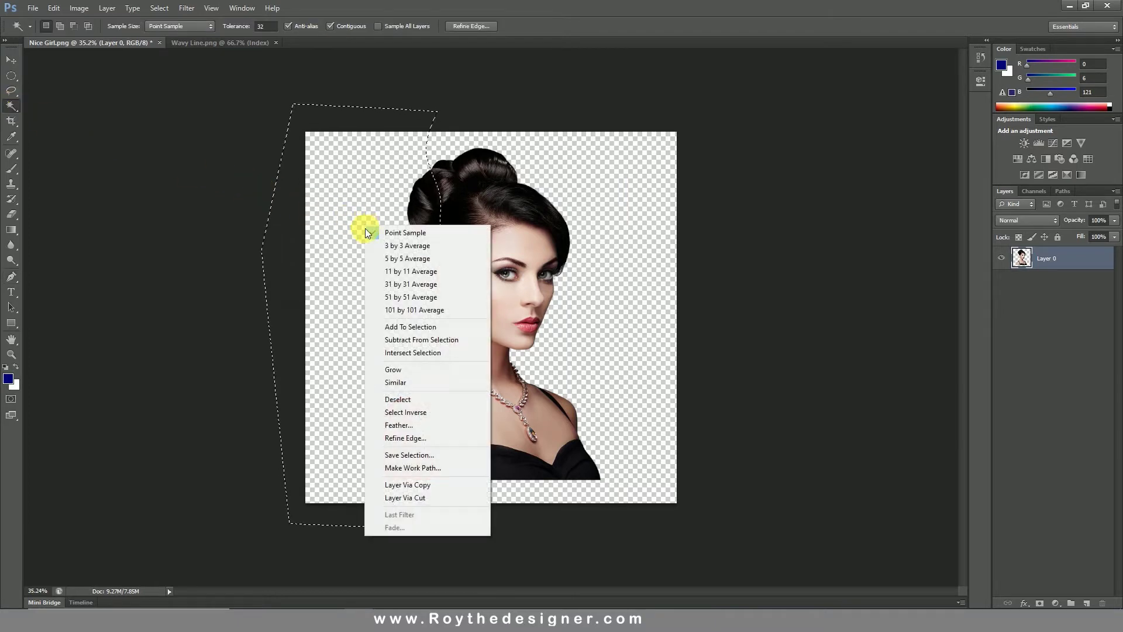
{"action": "left_click", "coordinate": [423, 497]}
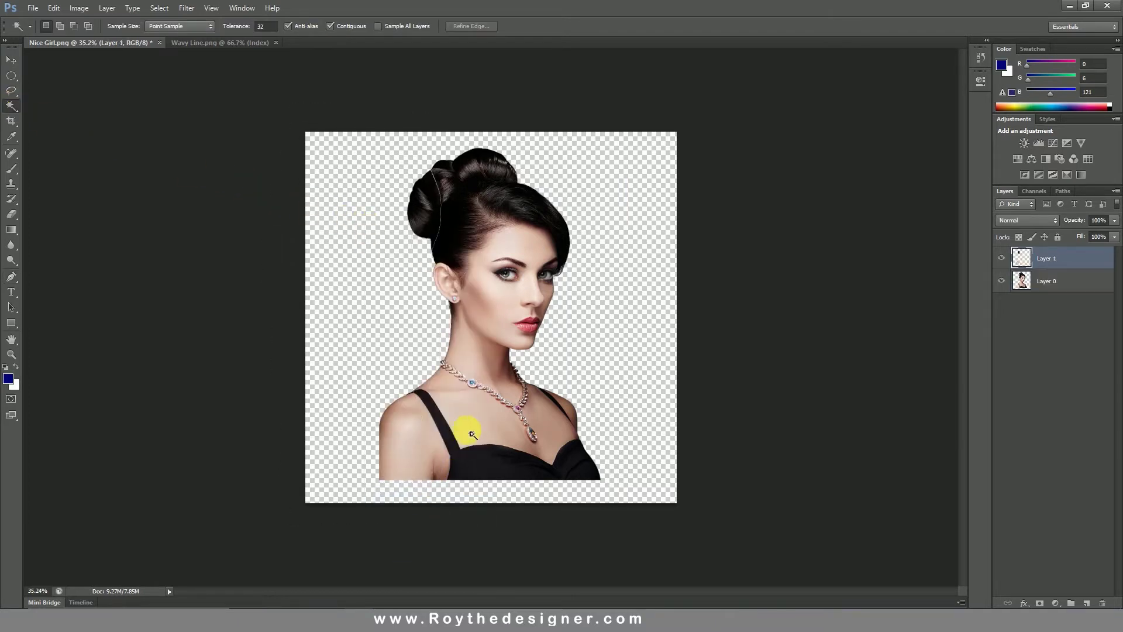
{"action": "left_click", "coordinate": [1008, 258]}
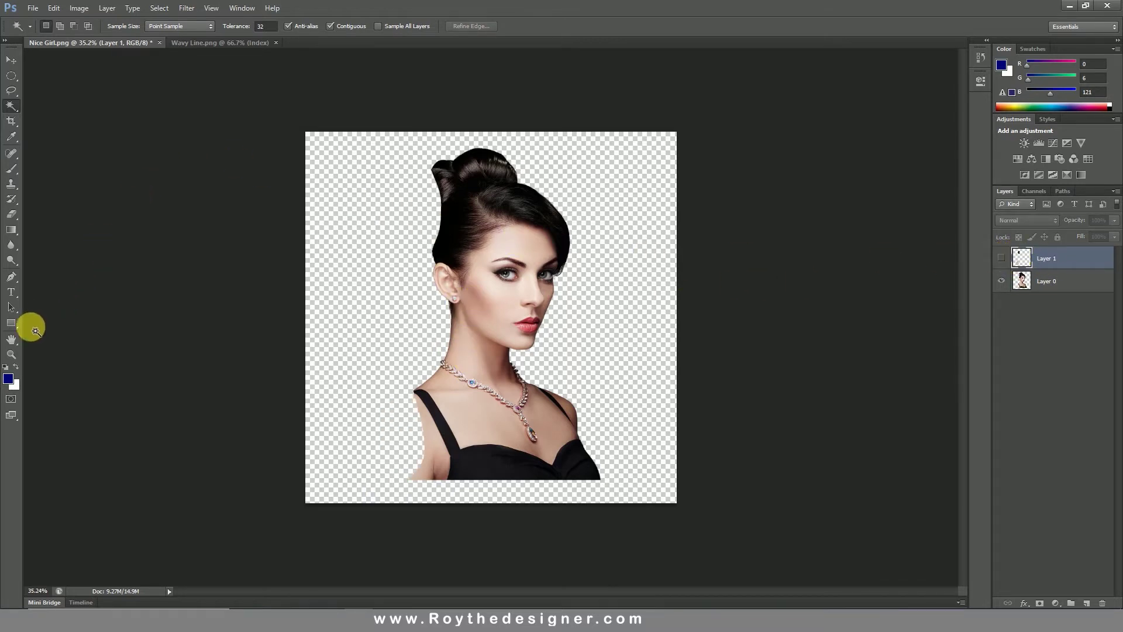
Step: On Layer 0, draw a closed wavy Pen path through the hair, neck and shoulder
{"action": "left_click", "coordinate": [12, 279]}
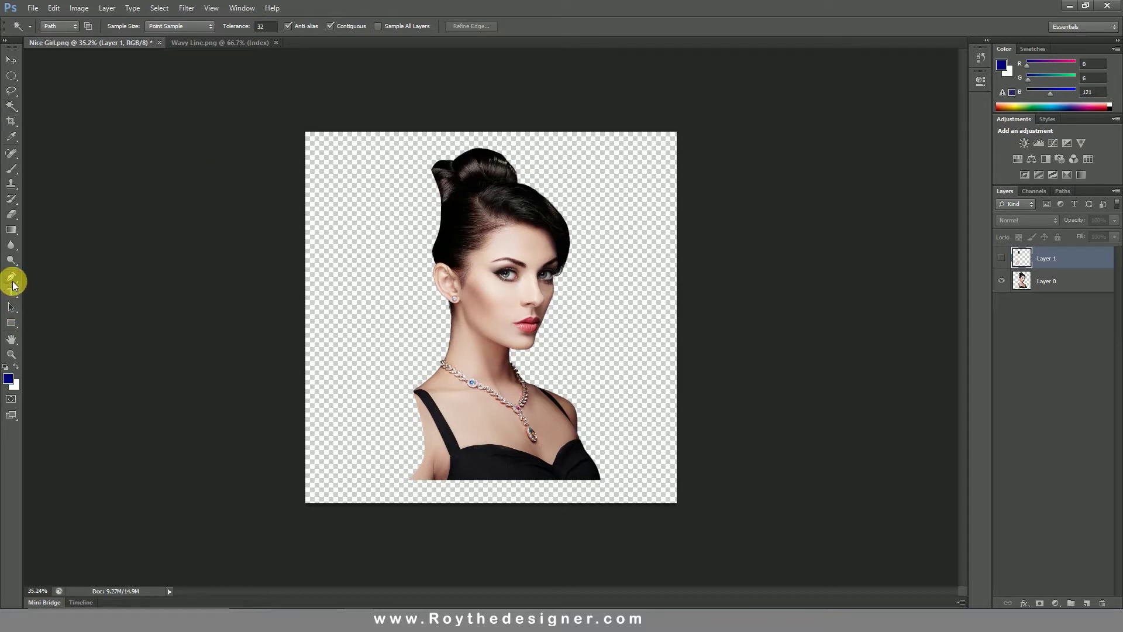
{"action": "left_click", "coordinate": [1055, 285]}
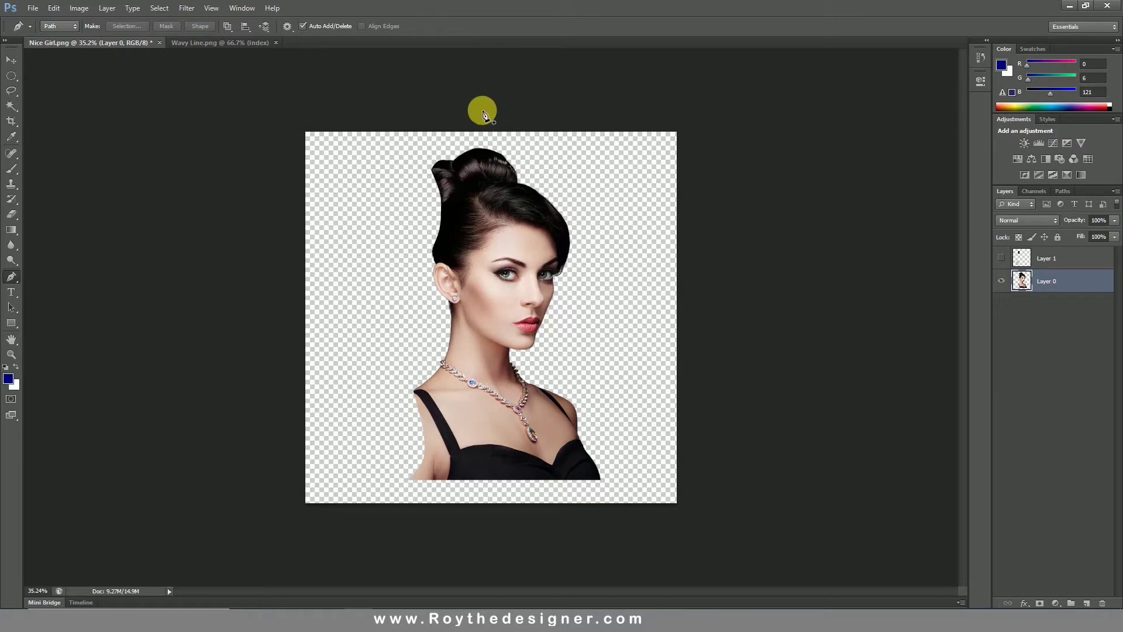
{"action": "left_click", "coordinate": [464, 114]}
{"action": "left_click_drag", "start_coordinate": [461, 150], "coordinate": [466, 169]}
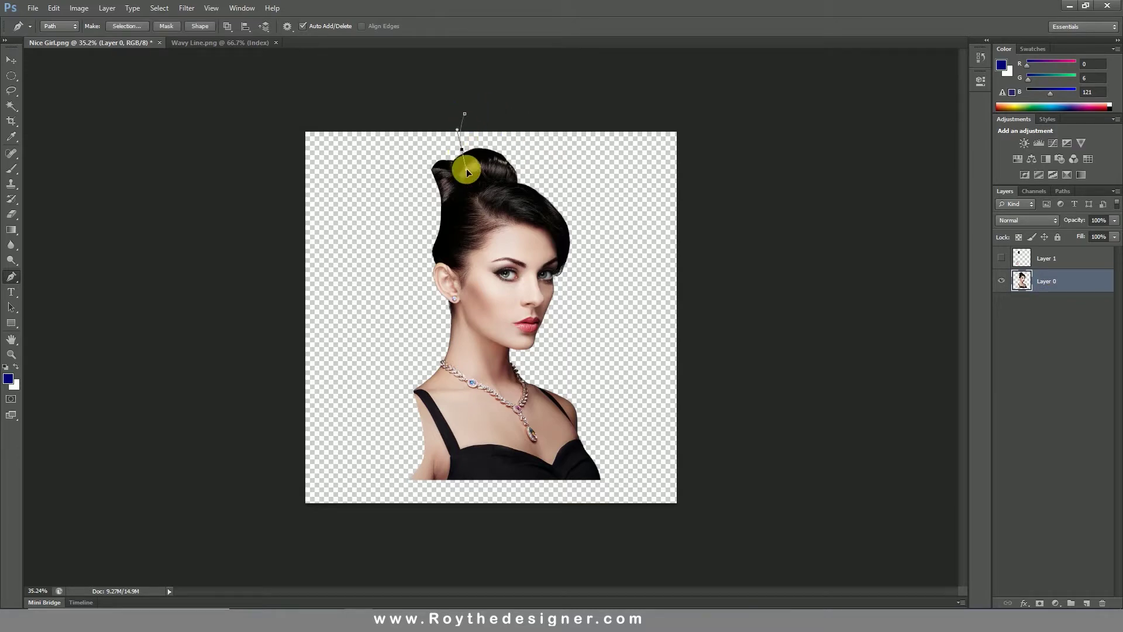
{"action": "left_click", "coordinate": [474, 192]}
{"action": "left_click_drag", "start_coordinate": [466, 223], "coordinate": [472, 290]}
{"action": "left_click_drag", "start_coordinate": [473, 345], "coordinate": [450, 394]}
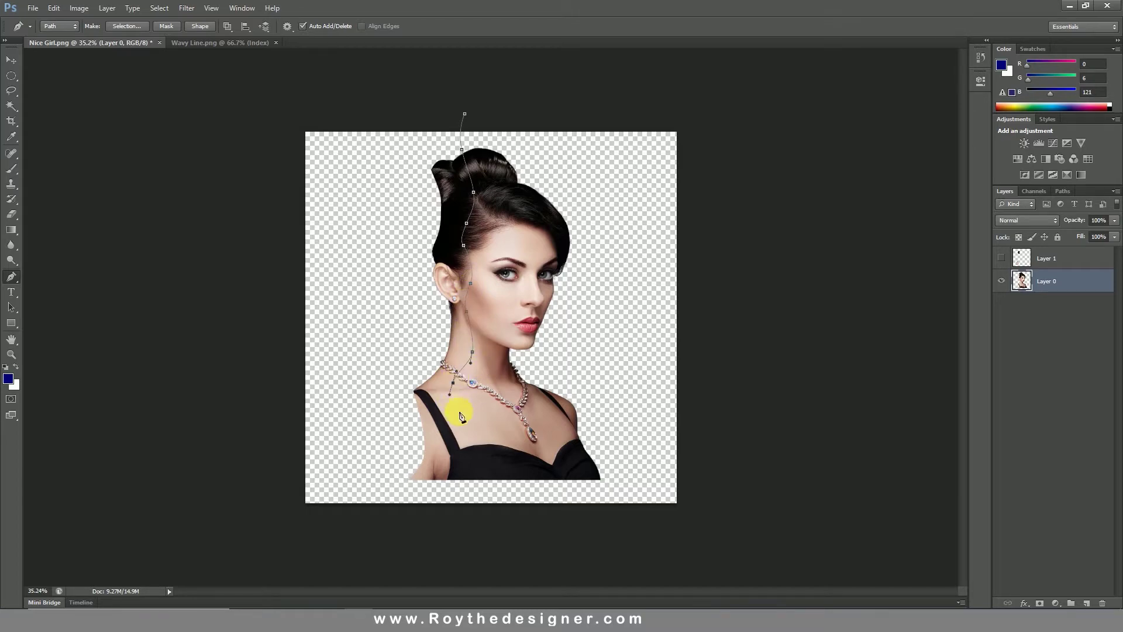
{"action": "mouse_move", "coordinate": [461, 454]}
{"action": "left_mouse_down"}
{"action": "mouse_move", "coordinate": [461, 468]}
{"action": "mouse_move", "coordinate": [431, 476]}
{"action": "left_mouse_up"}
{"action": "left_click", "coordinate": [434, 529]}
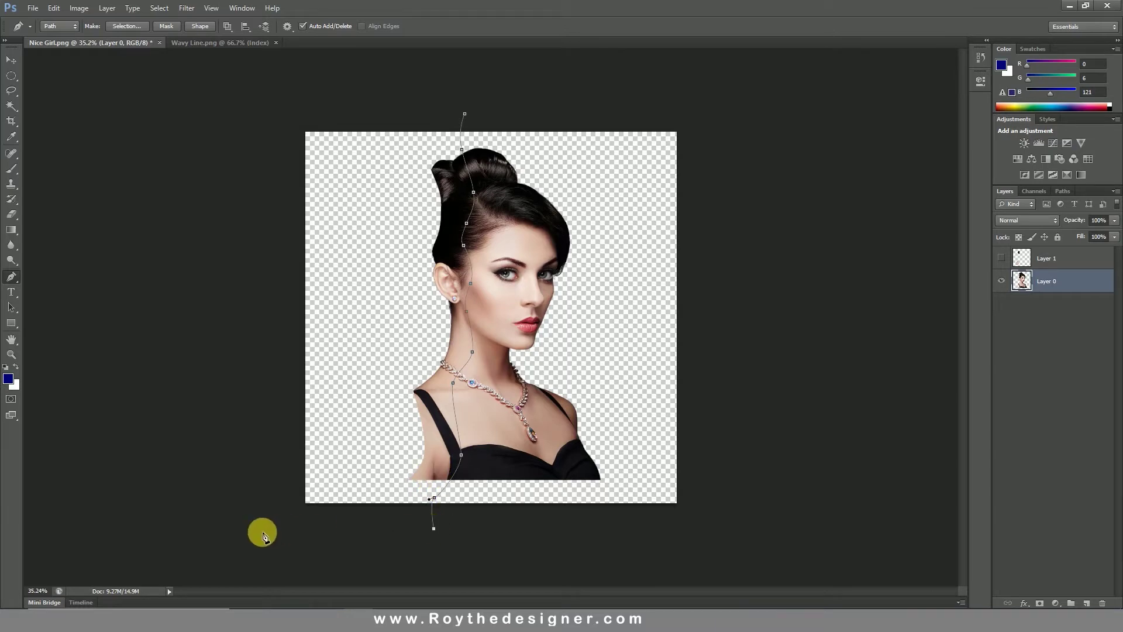
{"action": "left_click", "coordinate": [262, 528]}
{"action": "left_click", "coordinate": [263, 109]}
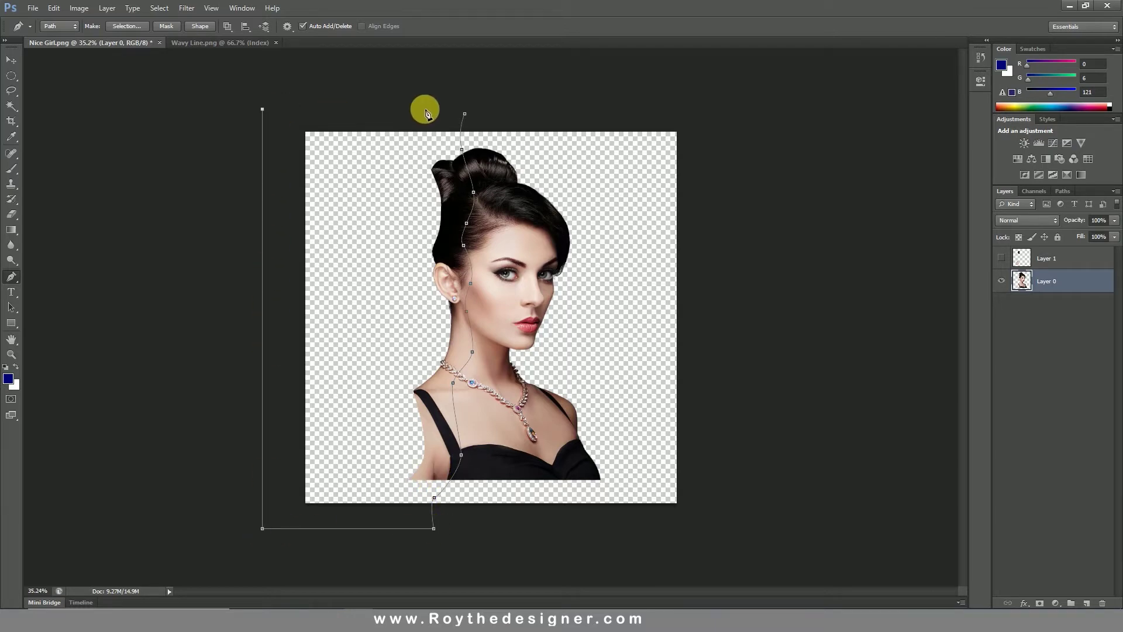
{"action": "left_click", "coordinate": [465, 117]}
Step: Turn the path into a zero-feather selection, cut it to hidden Layer 2, reselect Layer 0
{"action": "right_click", "coordinate": [400, 181]}
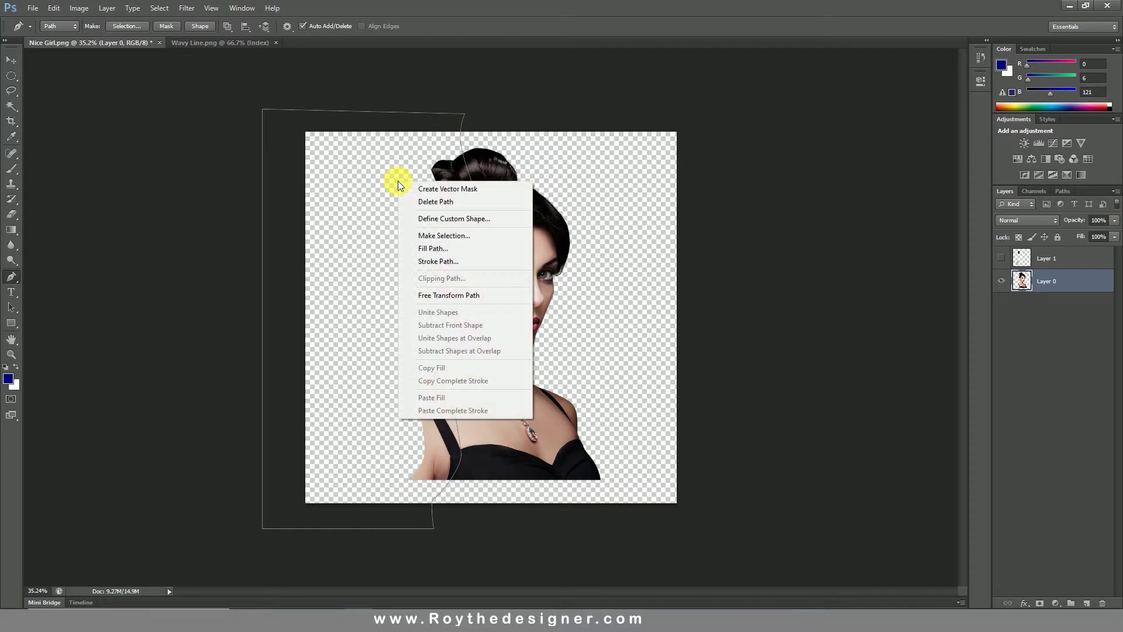
{"action": "left_click", "coordinate": [444, 235]}
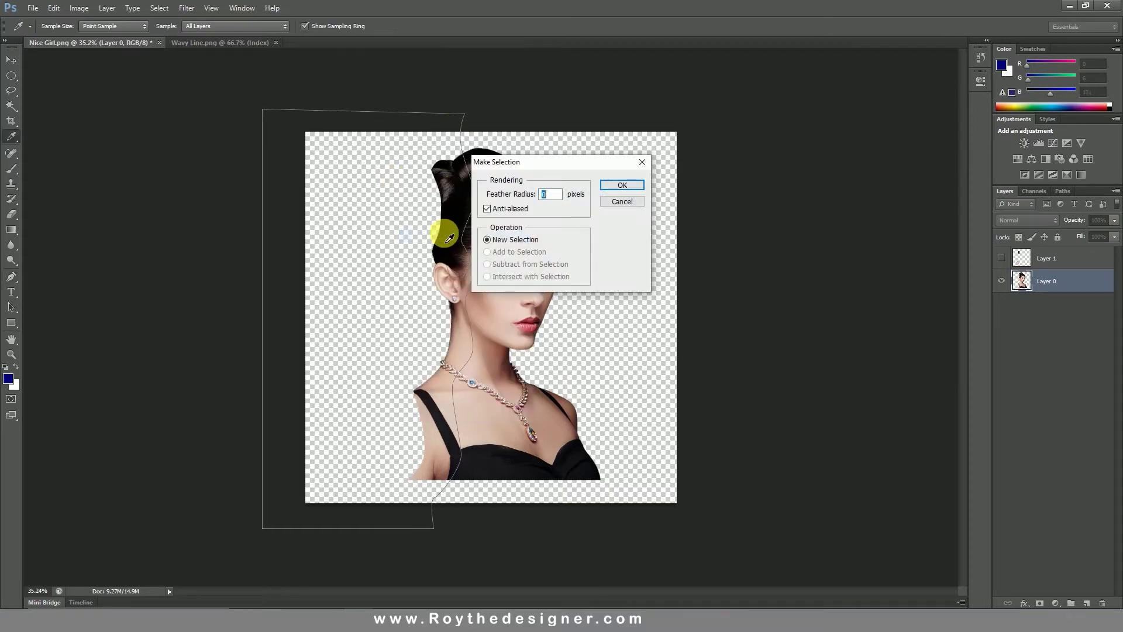
{"action": "left_click", "coordinate": [616, 188]}
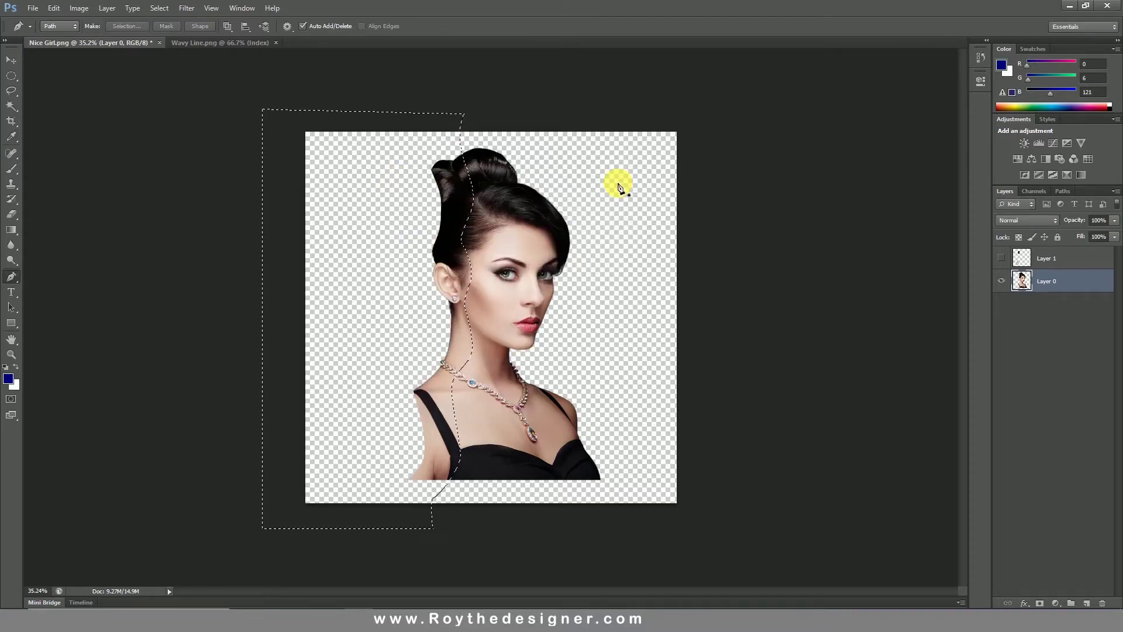
{"action": "left_click", "coordinate": [11, 104]}
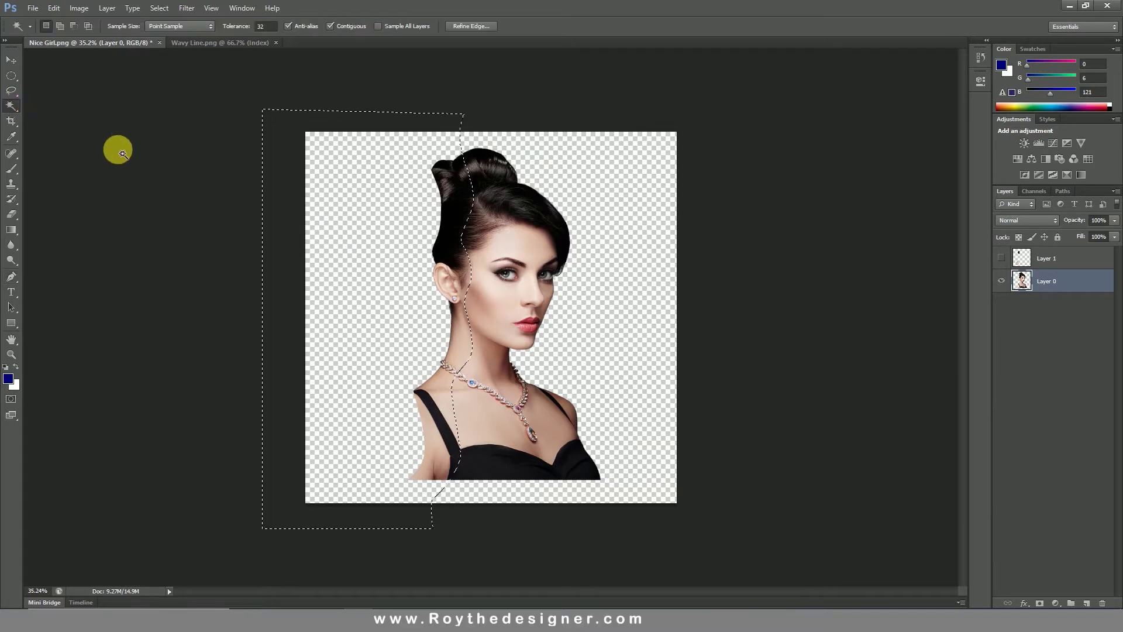
{"action": "right_click", "coordinate": [378, 236]}
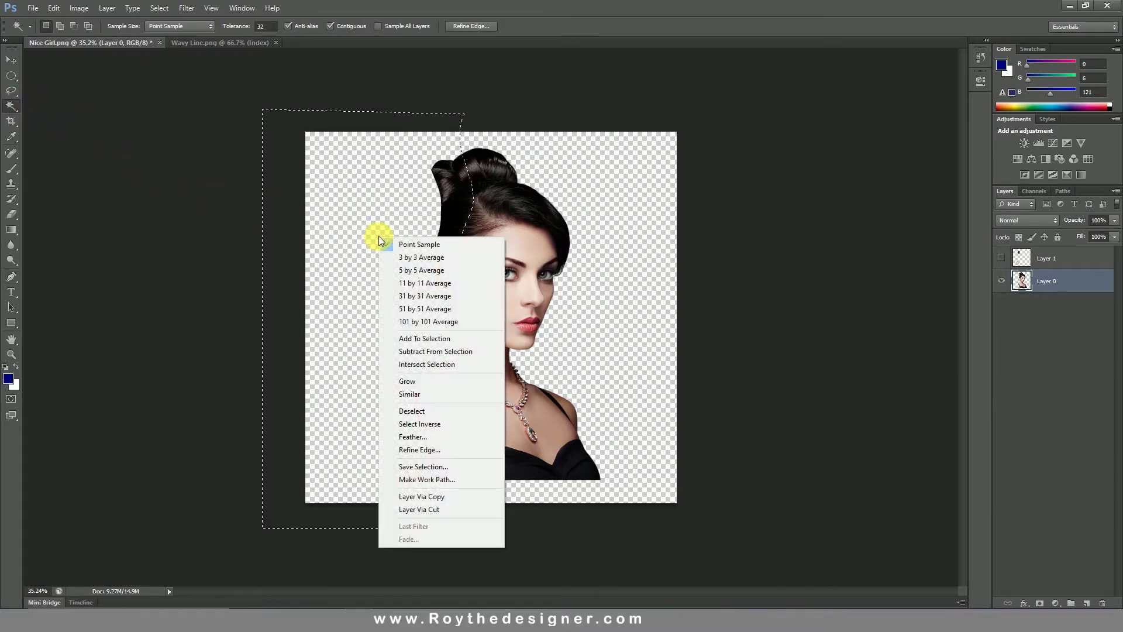
{"action": "left_click", "coordinate": [430, 510]}
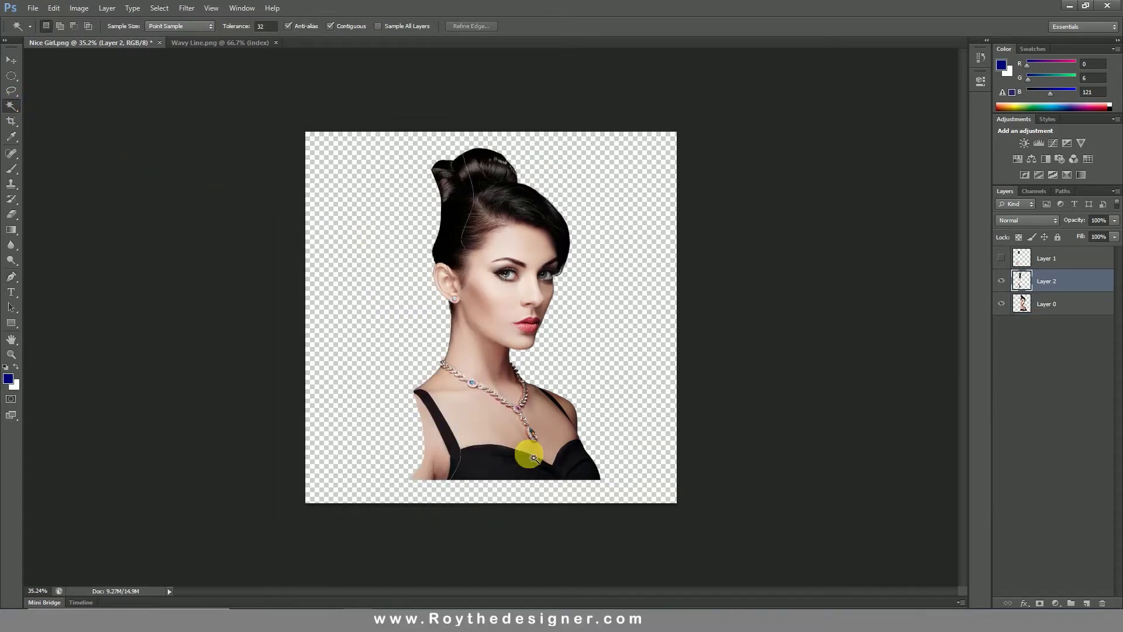
{"action": "left_click", "coordinate": [1002, 282]}
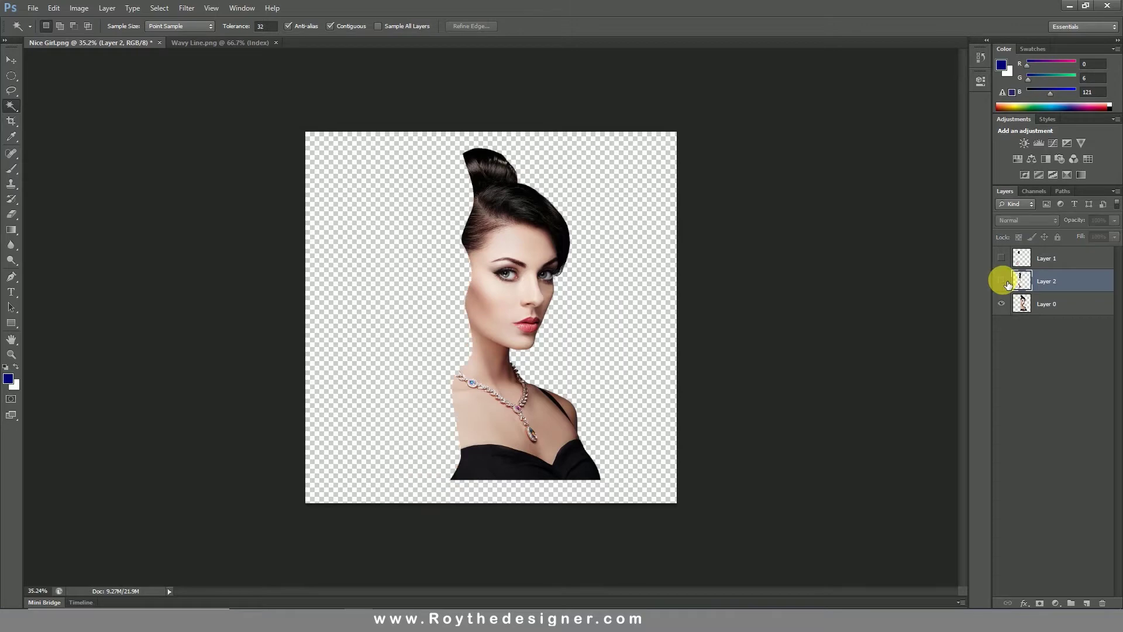
{"action": "left_click", "coordinate": [1033, 299]}
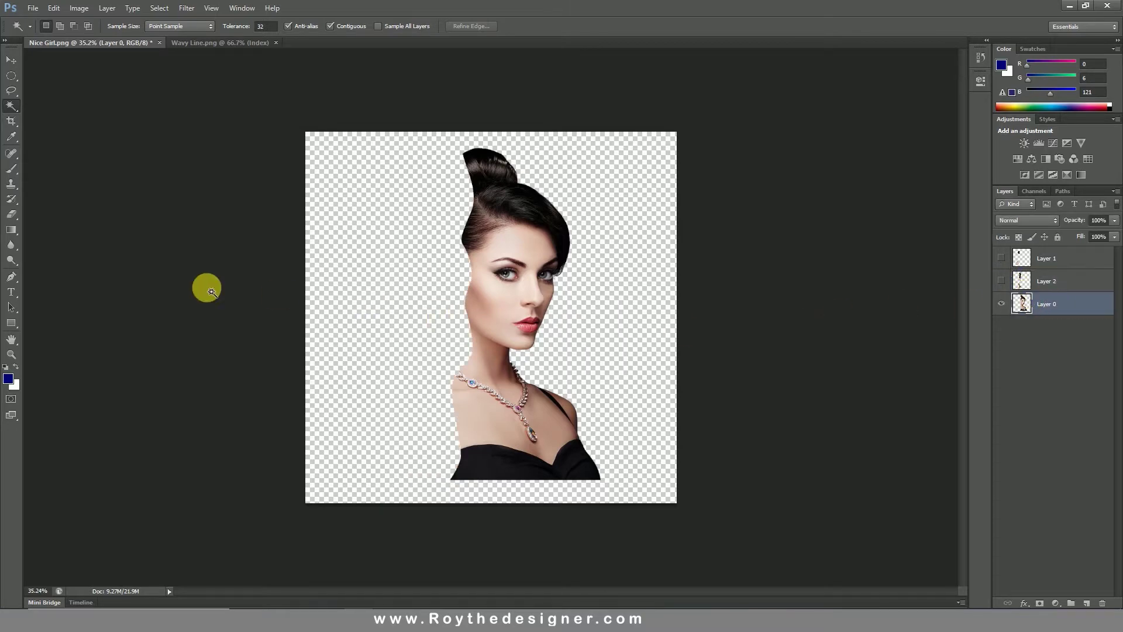
Step: Draw a third closed wavy Pen path down the hair, jaw and chest
{"action": "left_click", "coordinate": [12, 275]}
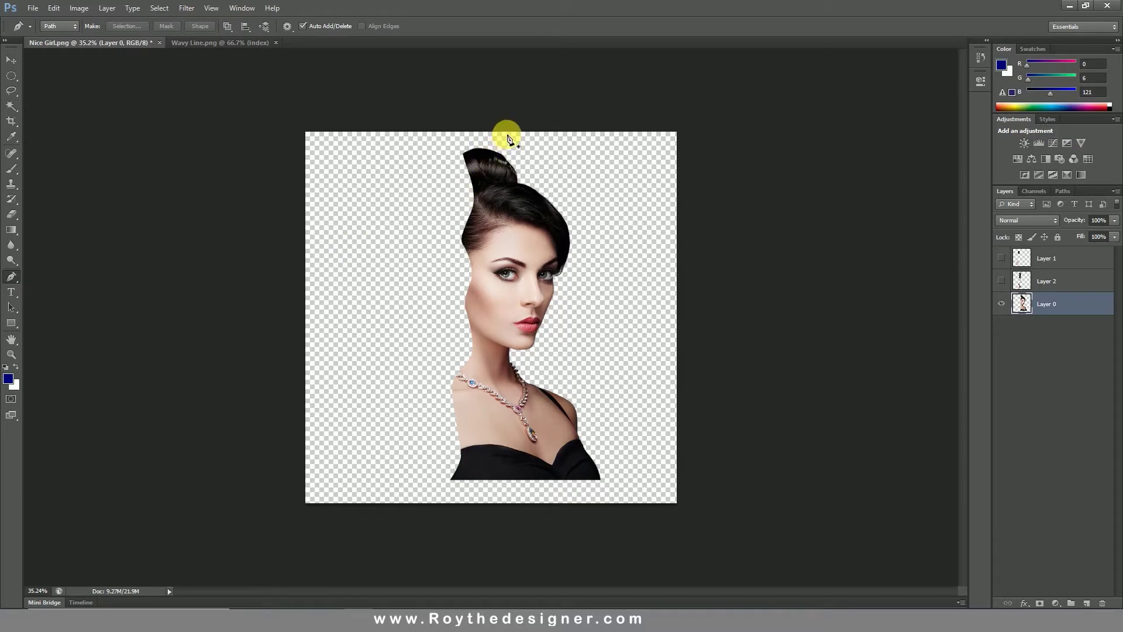
{"action": "left_click", "coordinate": [511, 121]}
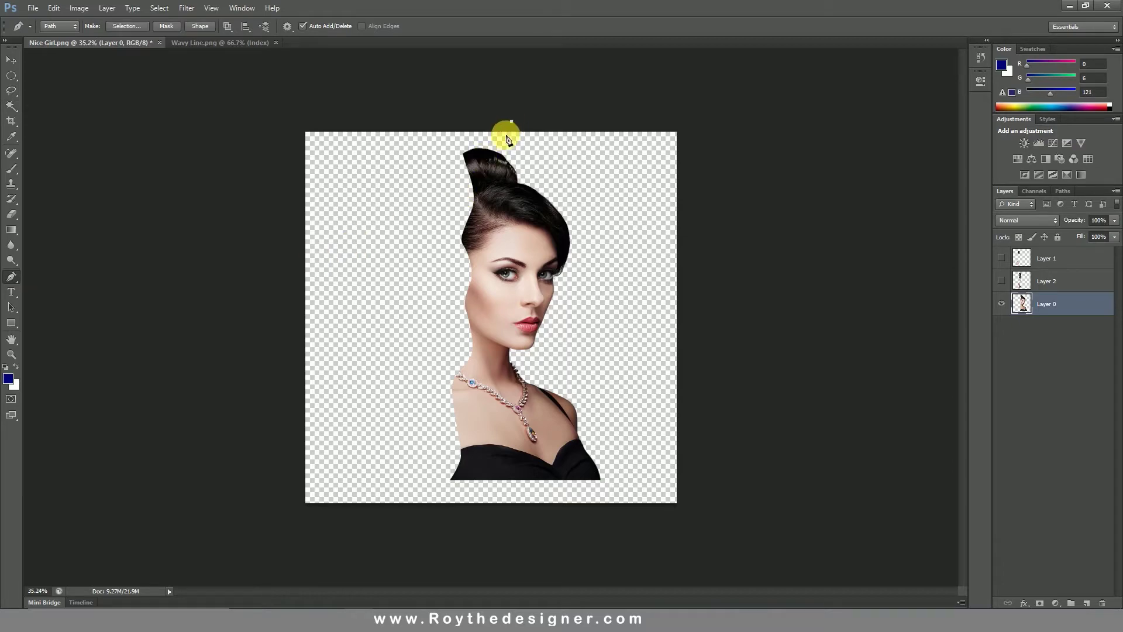
{"action": "left_click", "coordinate": [505, 175]}
{"action": "left_click", "coordinate": [508, 190]}
{"action": "left_click", "coordinate": [493, 210]}
{"action": "left_click_drag", "start_coordinate": [496, 331], "coordinate": [497, 399]}
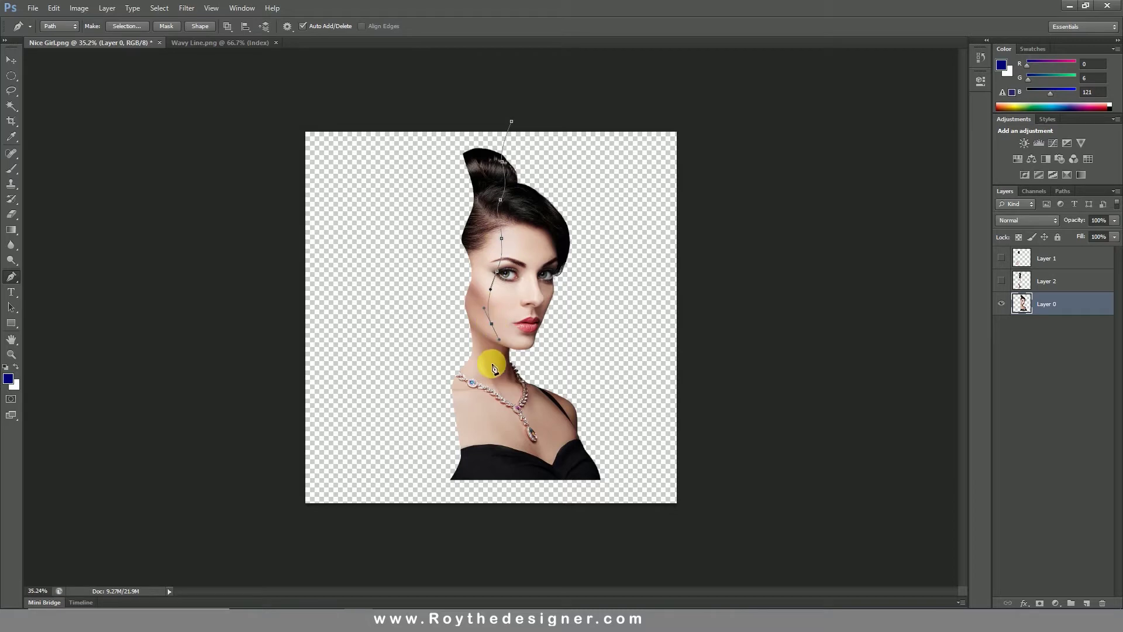
{"action": "left_click", "coordinate": [491, 429]}
{"action": "left_click_drag", "start_coordinate": [498, 448], "coordinate": [504, 474]}
{"action": "left_click", "coordinate": [496, 484]}
{"action": "left_click", "coordinate": [473, 525]}
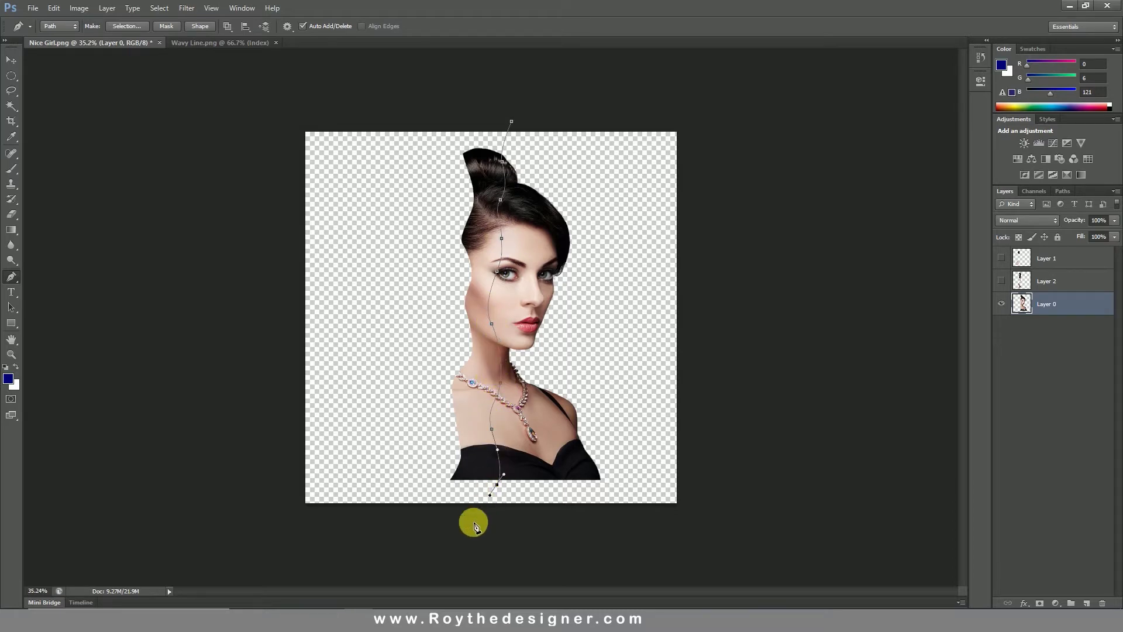
{"action": "left_click", "coordinate": [392, 539]}
{"action": "left_click", "coordinate": [245, 502]}
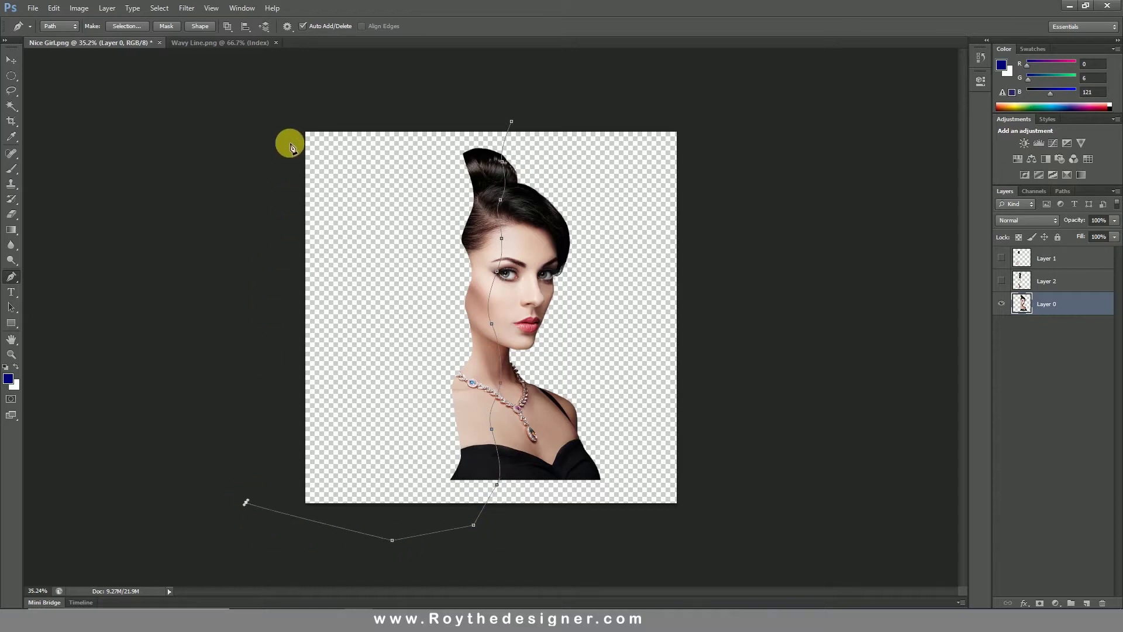
{"action": "left_click", "coordinate": [246, 107]}
{"action": "left_click", "coordinate": [512, 124]}
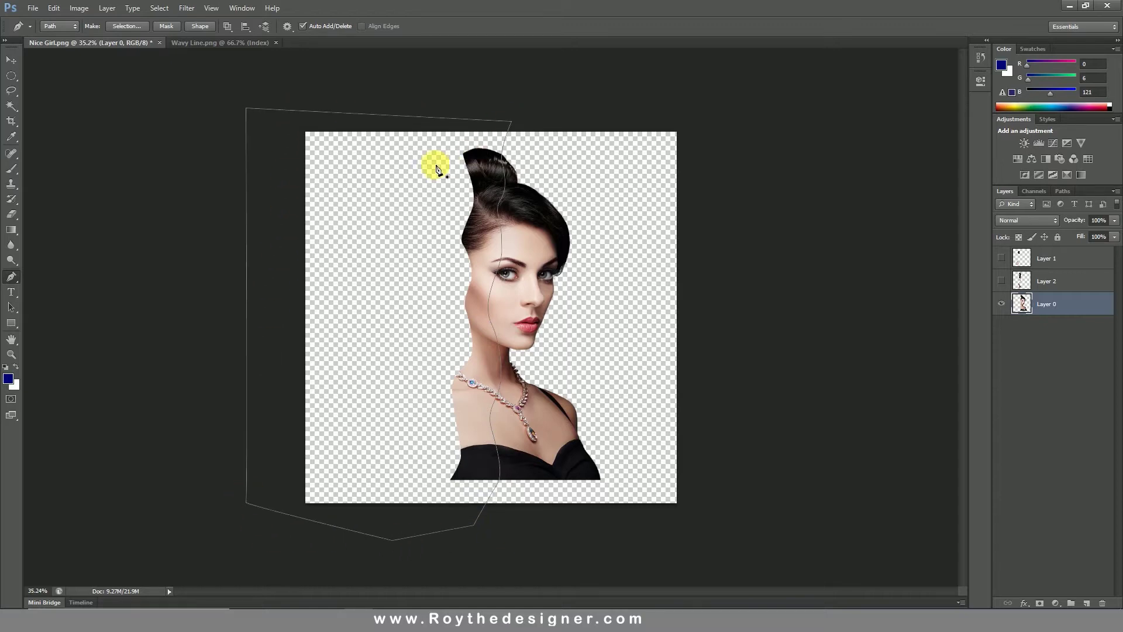
Step: Make a 0 px selection from the path, cut it to hidden Layer 3, reselect Layer 0
{"action": "right_click", "coordinate": [436, 163]}
{"action": "left_click", "coordinate": [471, 219]}
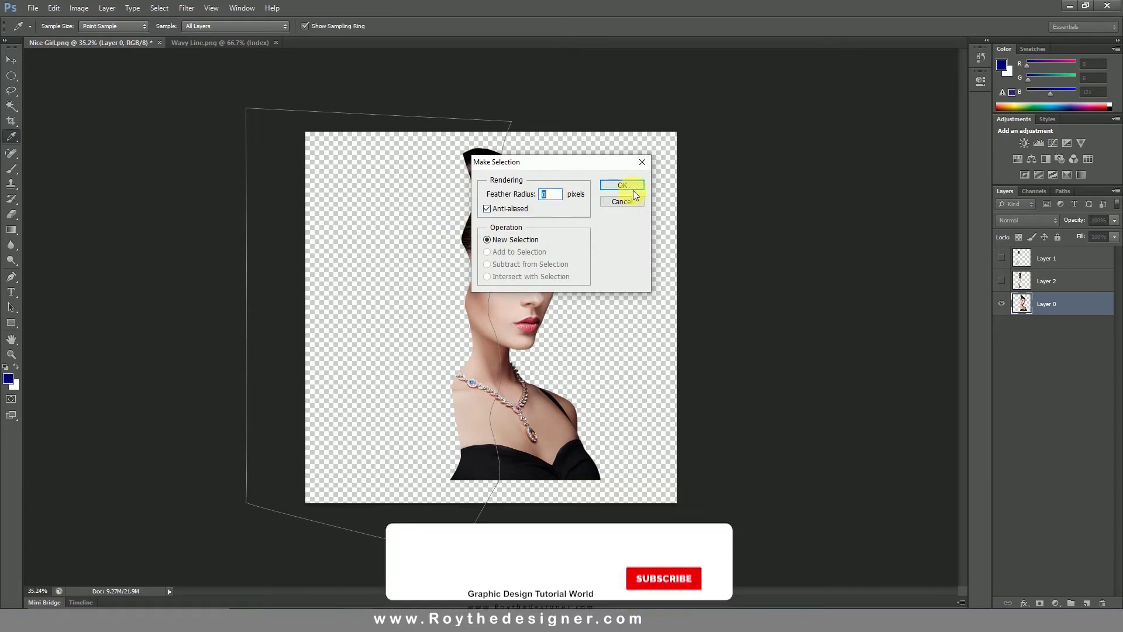
{"action": "left_click", "coordinate": [634, 187]}
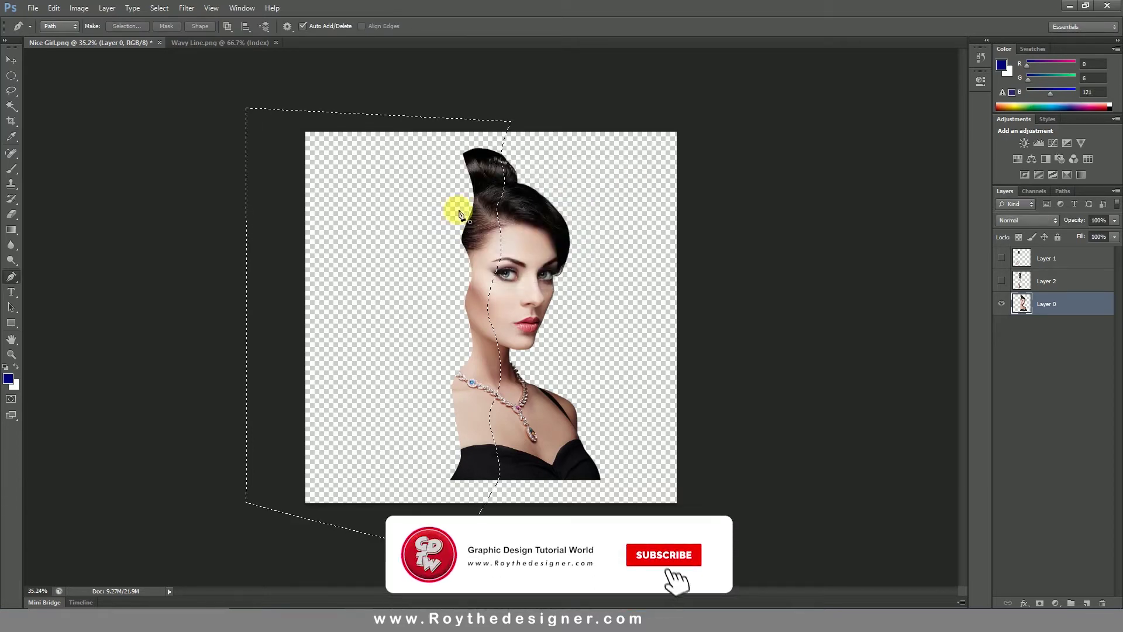
{"action": "left_click", "coordinate": [11, 106]}
{"action": "right_click", "coordinate": [384, 205]}
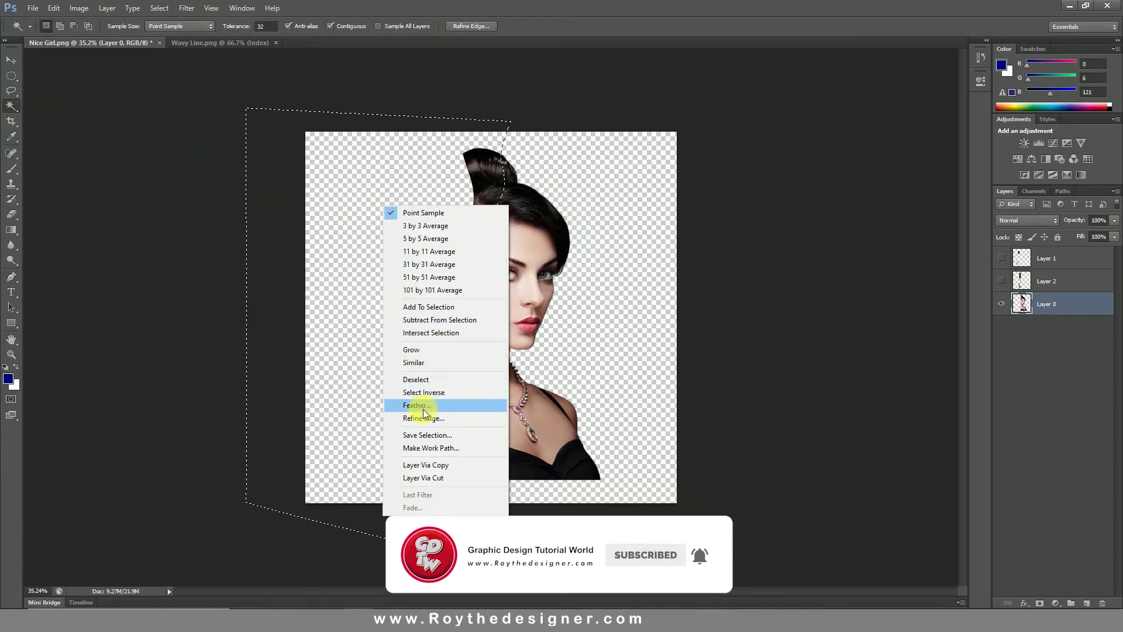
{"action": "left_click", "coordinate": [458, 478]}
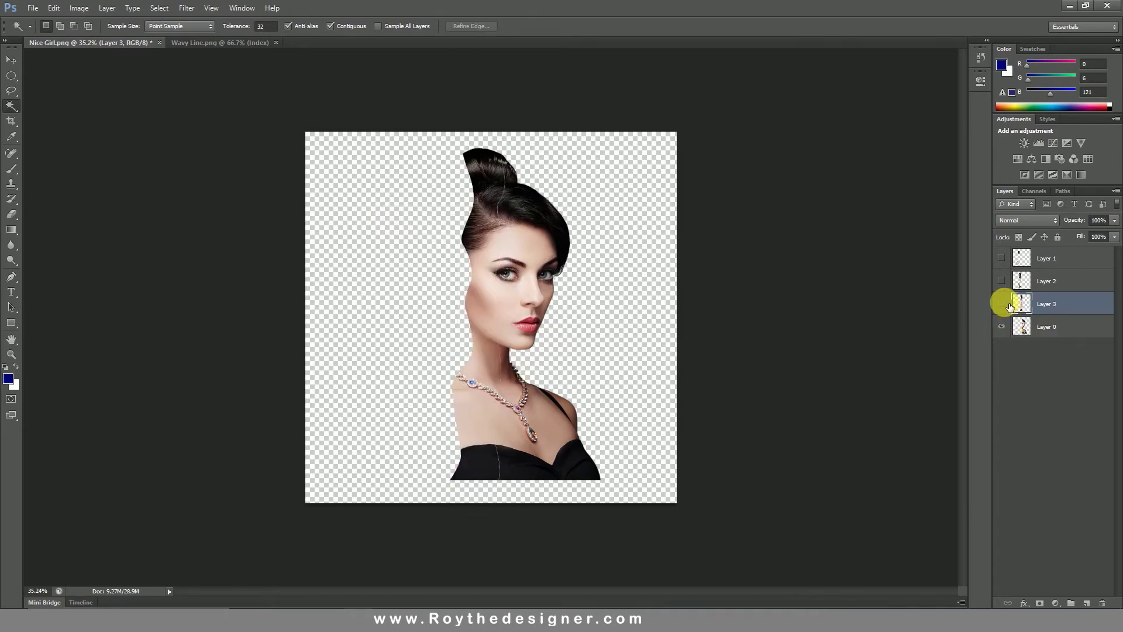
{"action": "left_click", "coordinate": [1002, 304]}
{"action": "left_click", "coordinate": [1056, 334]}
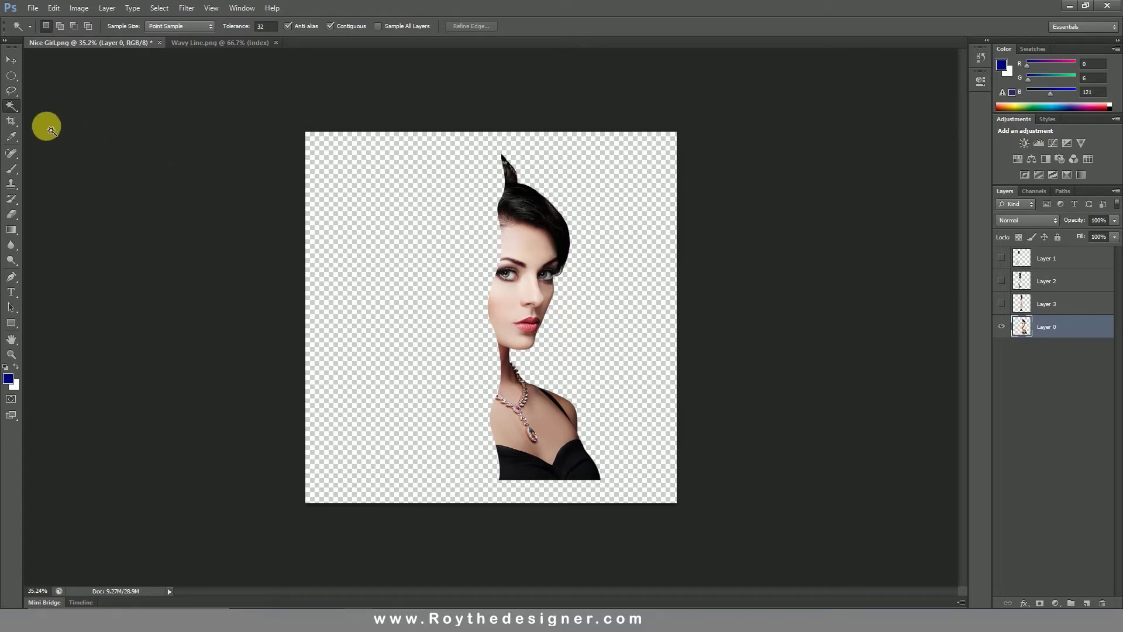
Step: Draw a closed wavy Pen path through the hair, chin, necklace and dress
{"action": "left_click", "coordinate": [14, 278]}
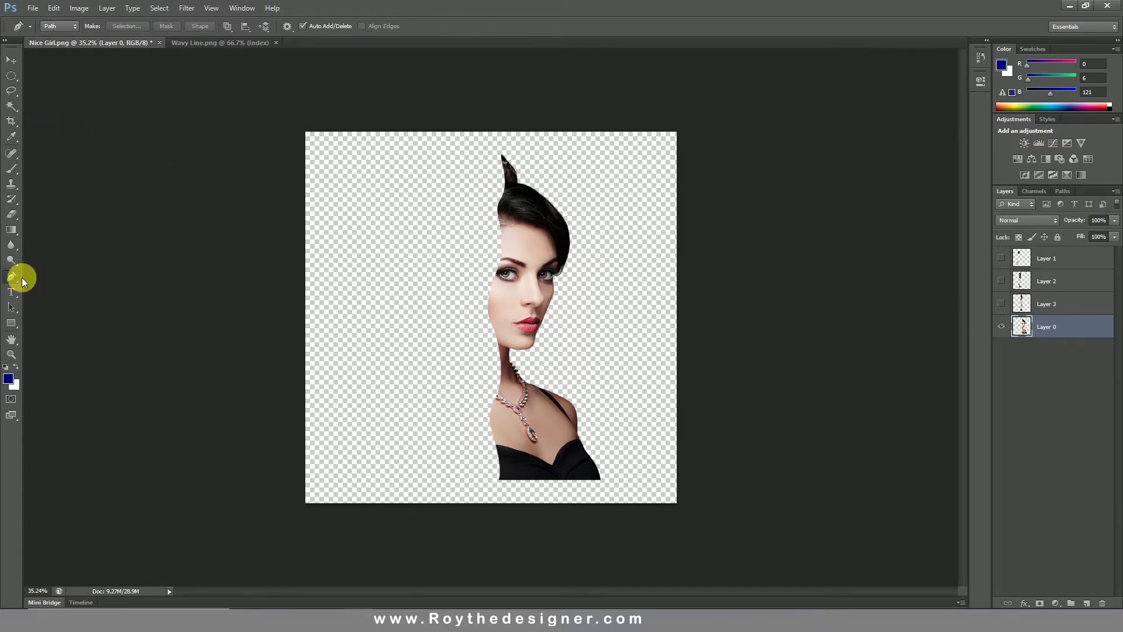
{"action": "left_click", "coordinate": [551, 112]}
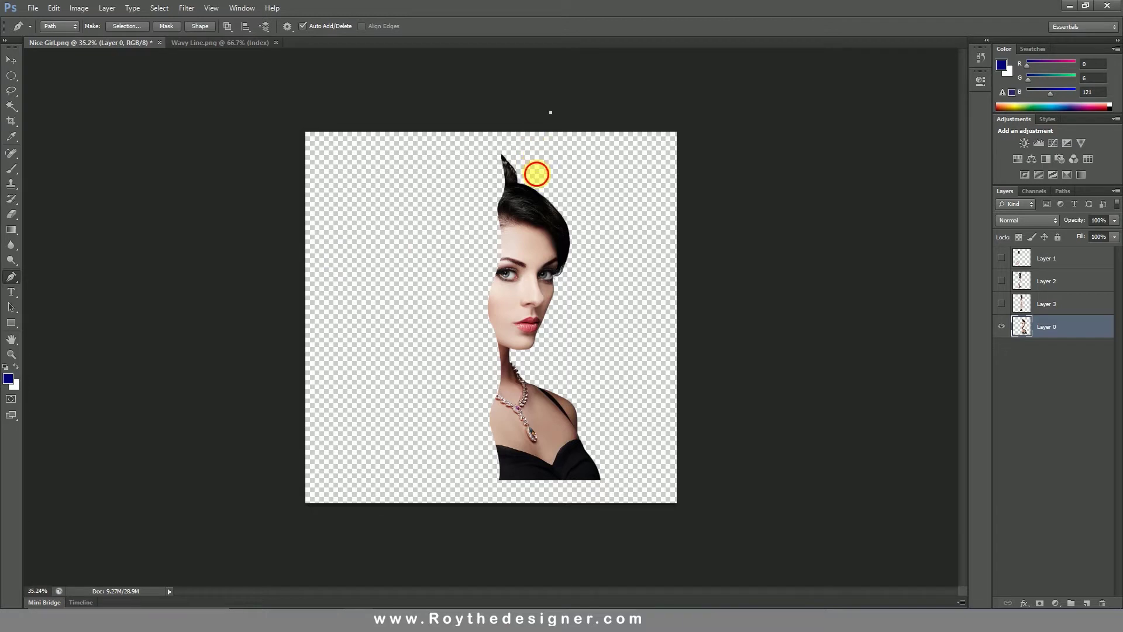
{"action": "left_click_drag", "start_coordinate": [536, 171], "coordinate": [551, 237]}
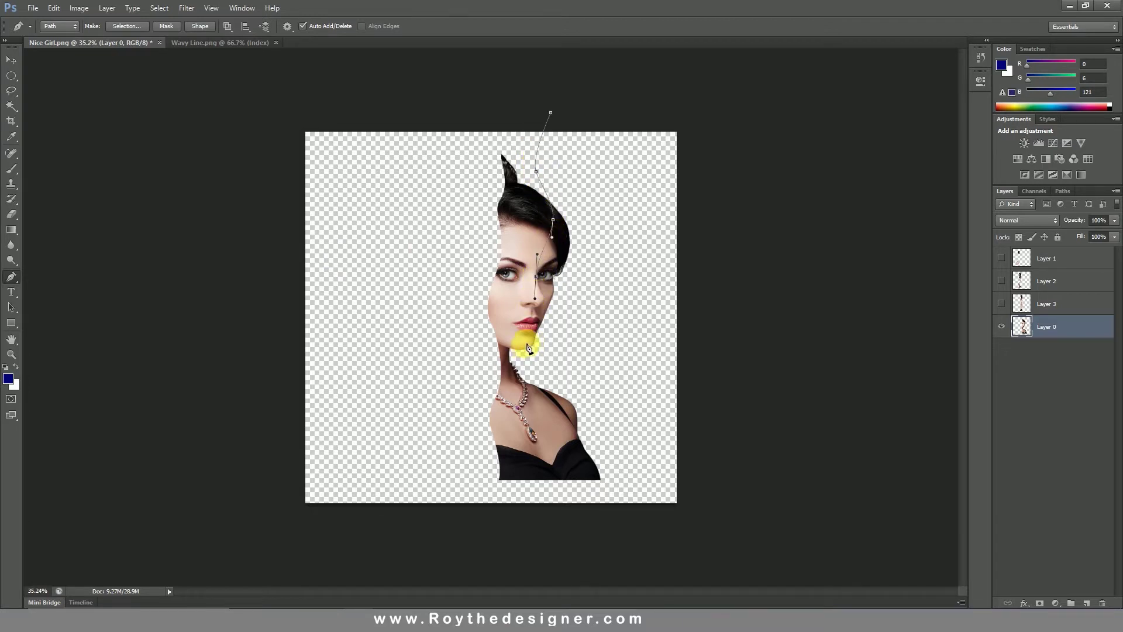
{"action": "left_click_drag", "start_coordinate": [524, 350], "coordinate": [513, 375]}
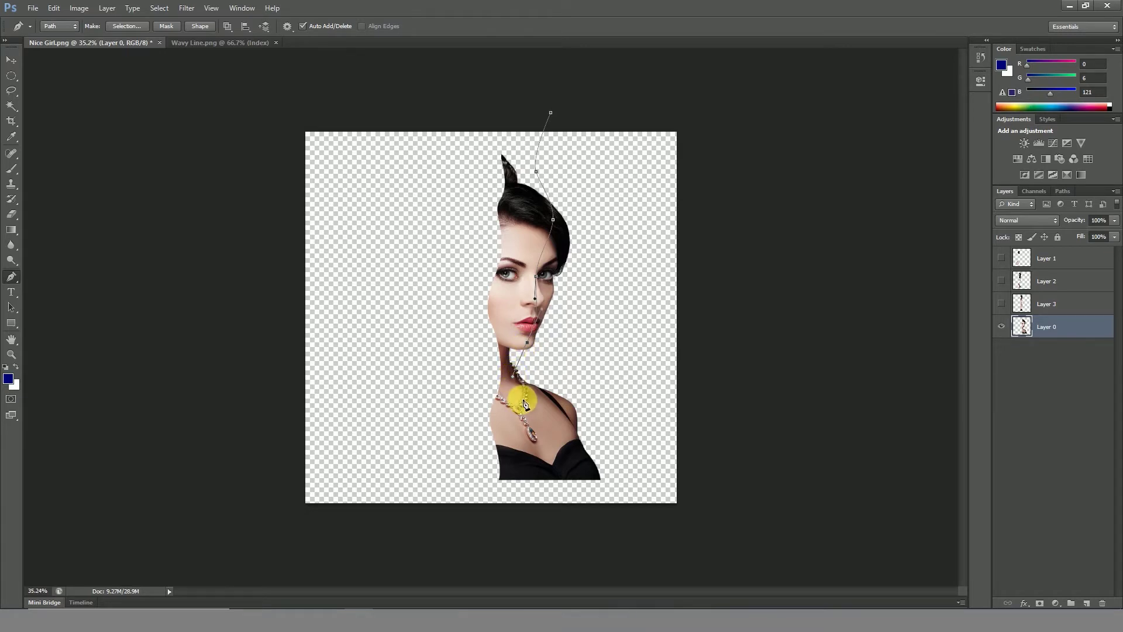
{"action": "left_click", "coordinate": [532, 430]}
{"action": "left_click_drag", "start_coordinate": [536, 471], "coordinate": [517, 519]}
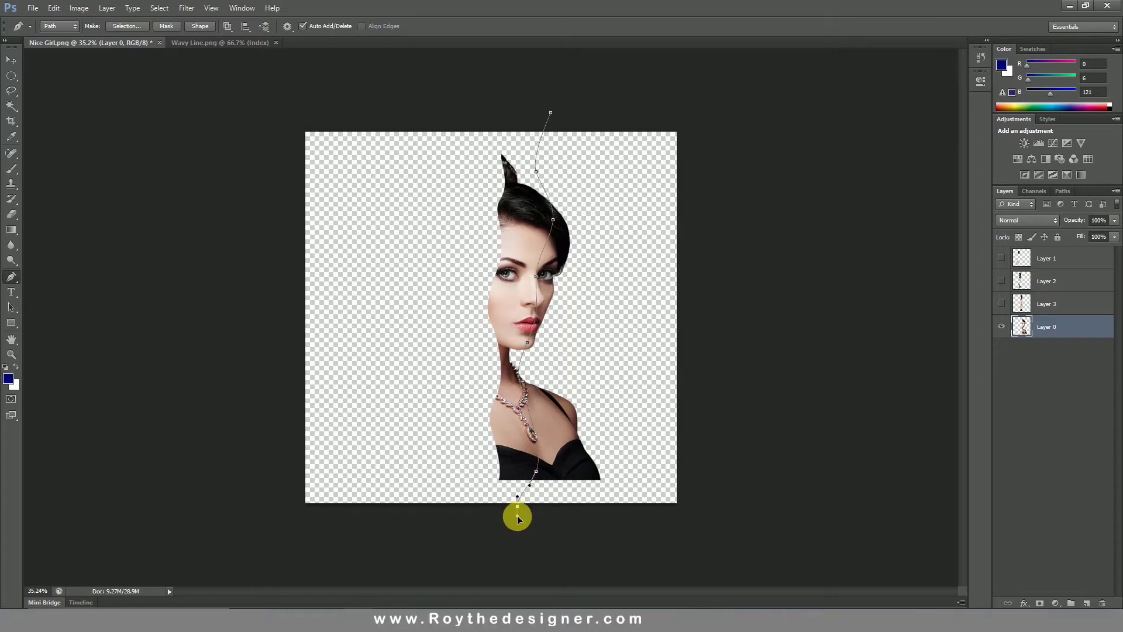
{"action": "left_click", "coordinate": [484, 519]}
{"action": "left_click", "coordinate": [249, 520]}
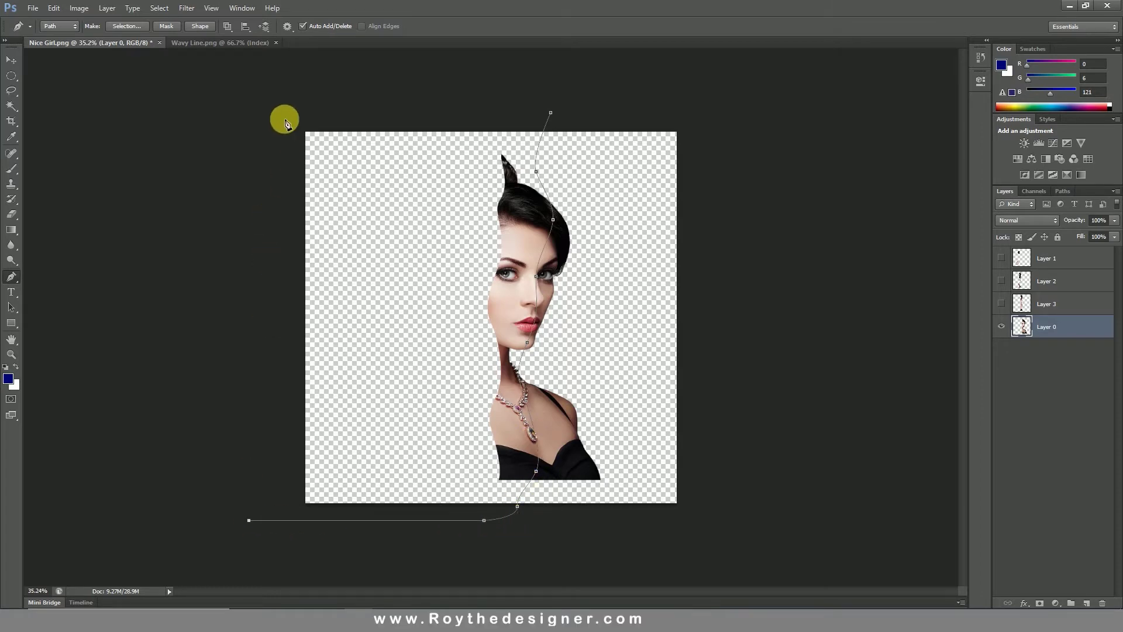
{"action": "left_click", "coordinate": [249, 118]}
{"action": "left_click", "coordinate": [550, 112]}
Step: Make a zero-feather selection, cut it to hidden Layer 4, and reselect Layer 0
{"action": "right_click", "coordinate": [464, 188]}
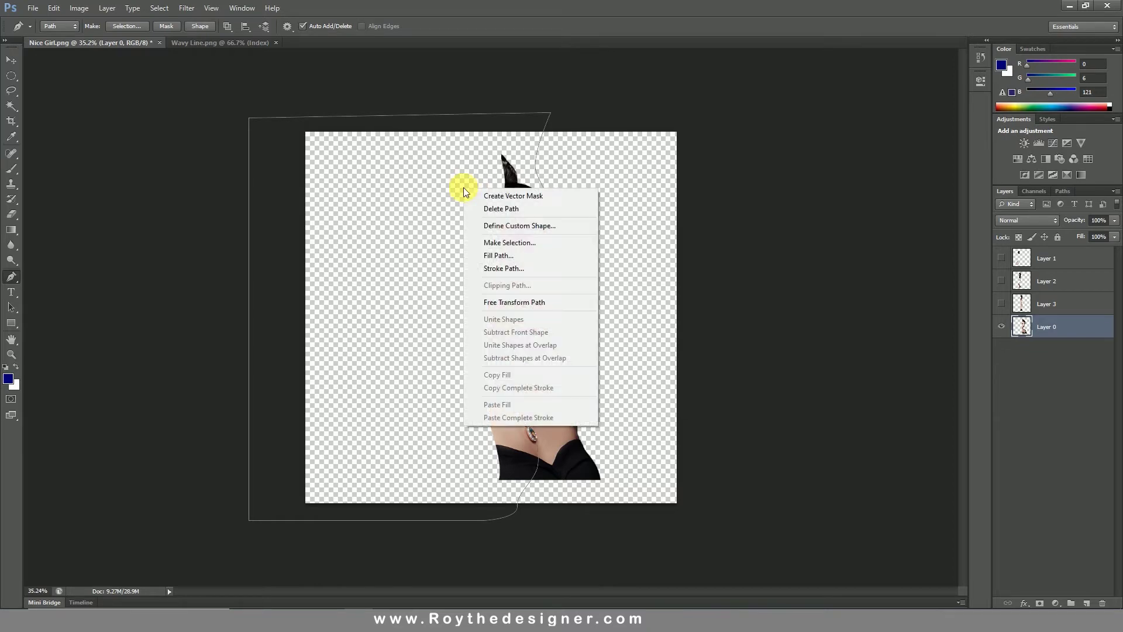
{"action": "left_click", "coordinate": [510, 242]}
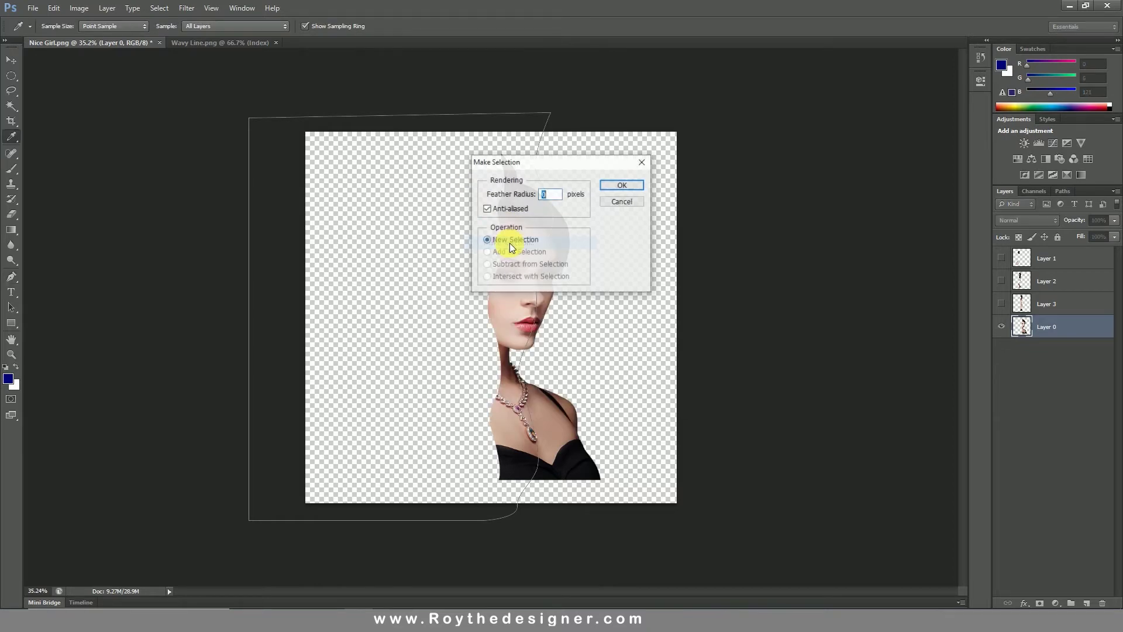
{"action": "left_click", "coordinate": [612, 185]}
{"action": "left_click", "coordinate": [11, 106]}
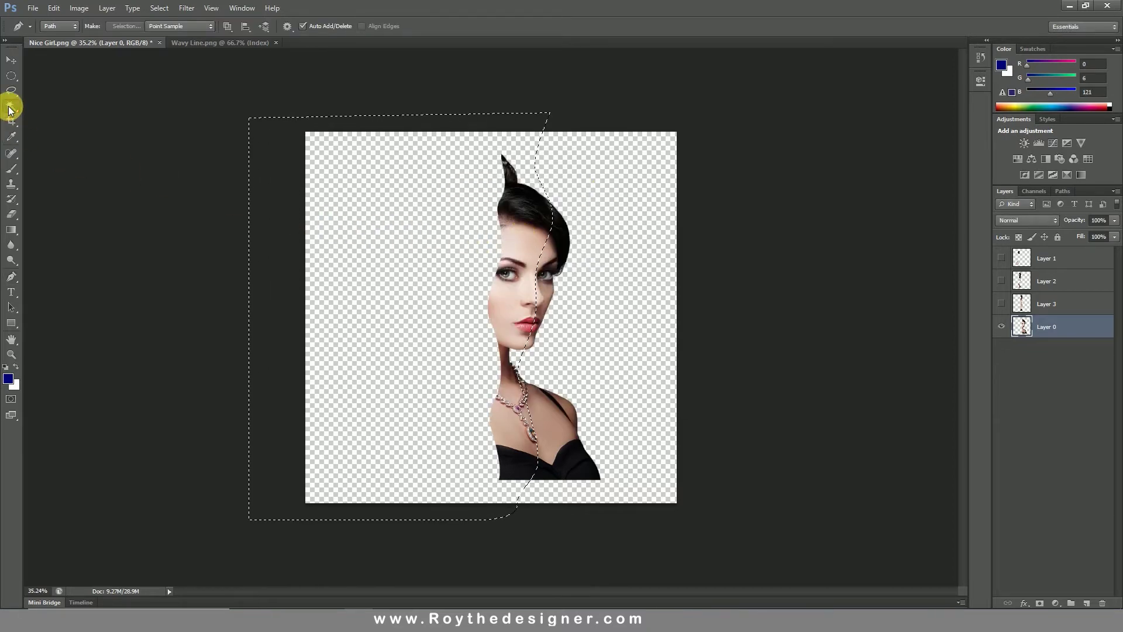
{"action": "right_click", "coordinate": [396, 204]}
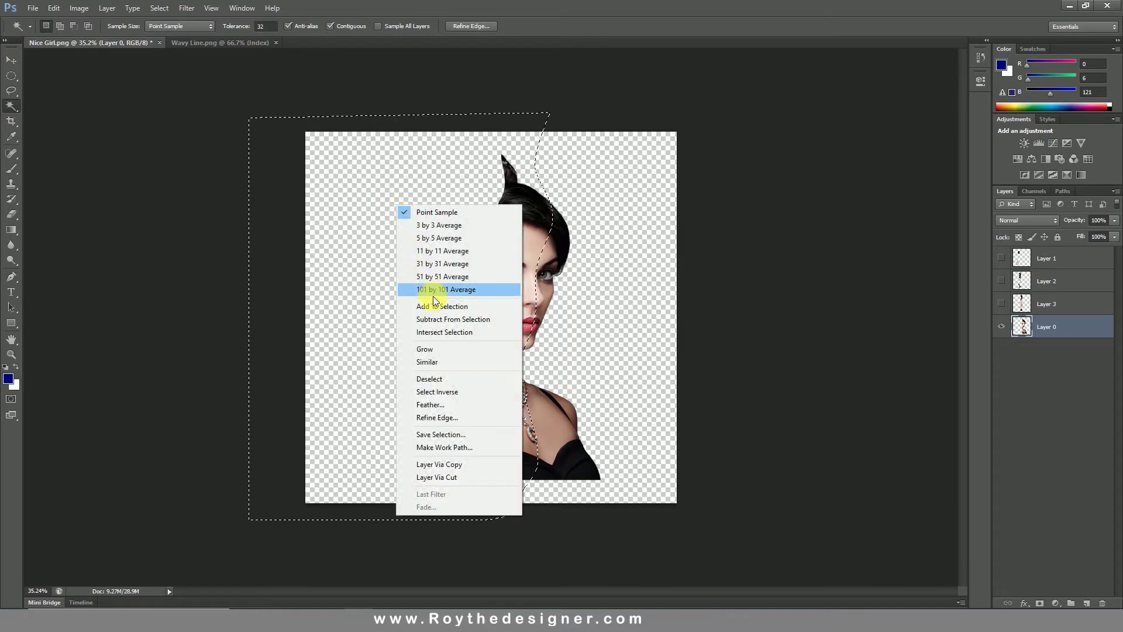
{"action": "left_click", "coordinate": [456, 477]}
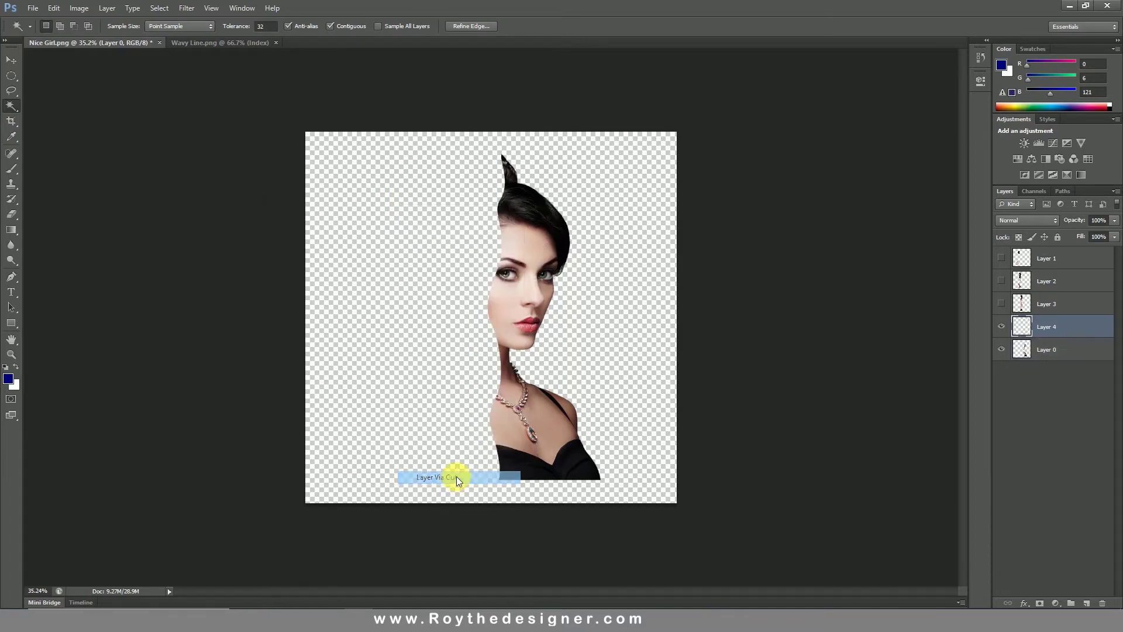
{"action": "left_click", "coordinate": [1008, 328]}
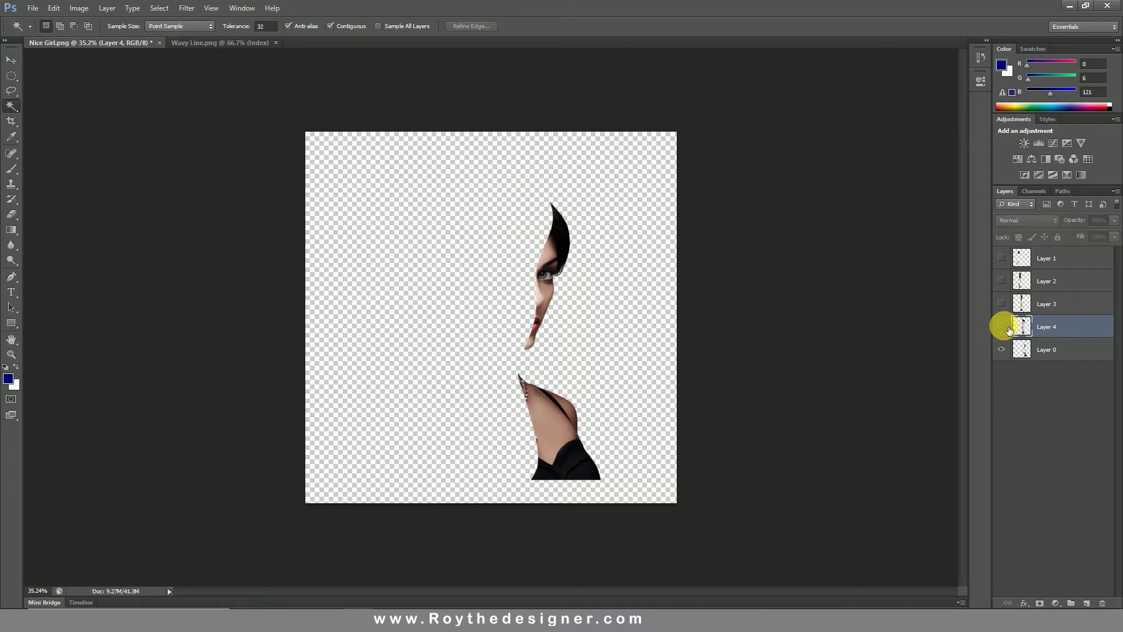
{"action": "left_click", "coordinate": [1062, 348]}
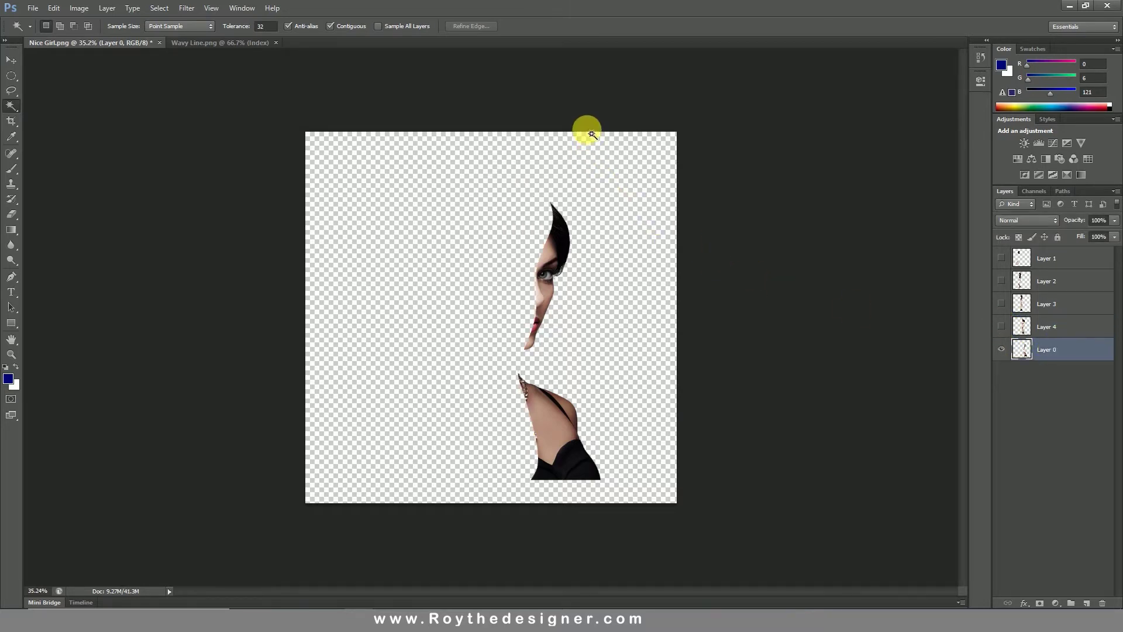
Step: Draw a fifth closed wavy Pen path down through the face, neckline and dress
{"action": "left_click", "coordinate": [11, 279]}
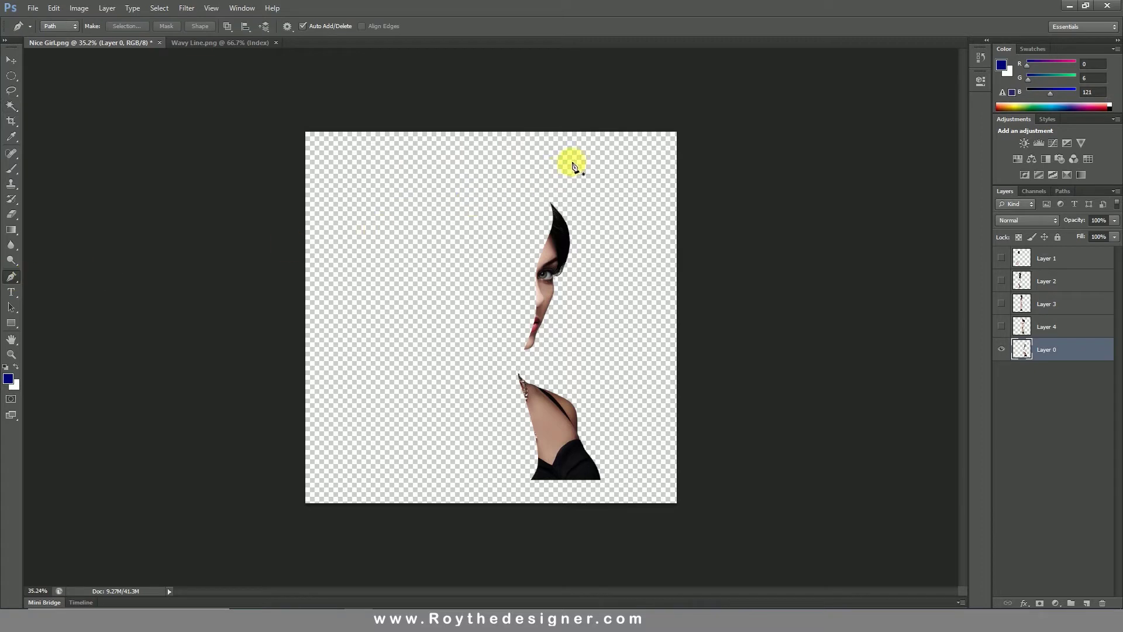
{"action": "left_click", "coordinate": [592, 120]}
{"action": "left_click", "coordinate": [582, 182]}
{"action": "left_click", "coordinate": [586, 215]}
{"action": "left_click", "coordinate": [590, 248]}
{"action": "left_click_drag", "start_coordinate": [587, 291], "coordinate": [586, 312]}
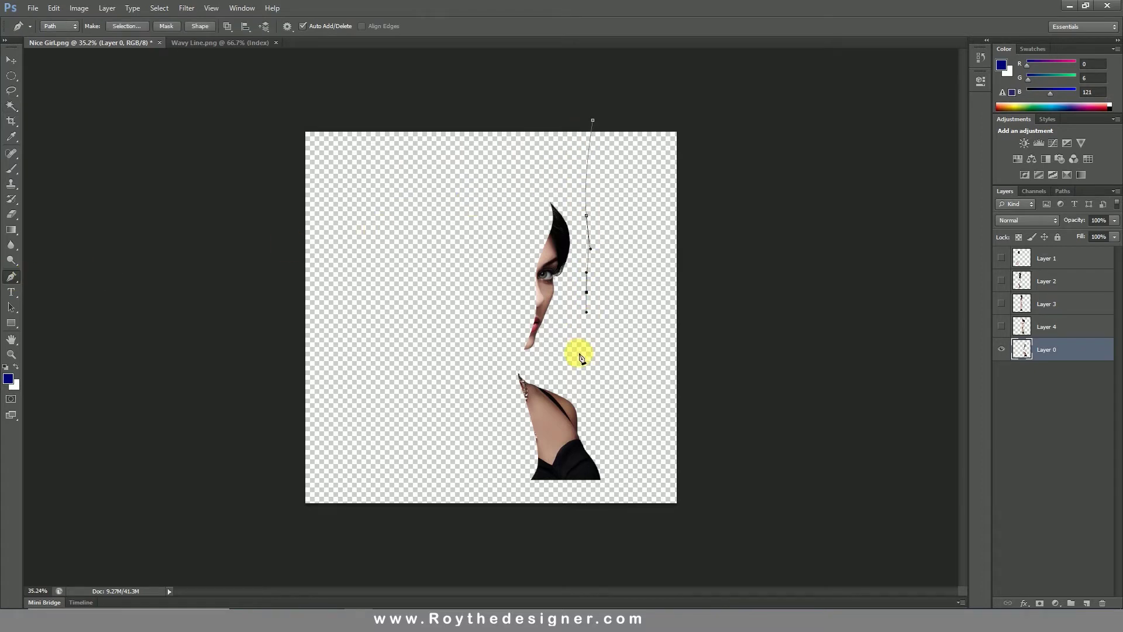
{"action": "left_click_drag", "start_coordinate": [578, 357], "coordinate": [572, 370]}
{"action": "left_click", "coordinate": [569, 396]}
{"action": "left_click", "coordinate": [574, 427]}
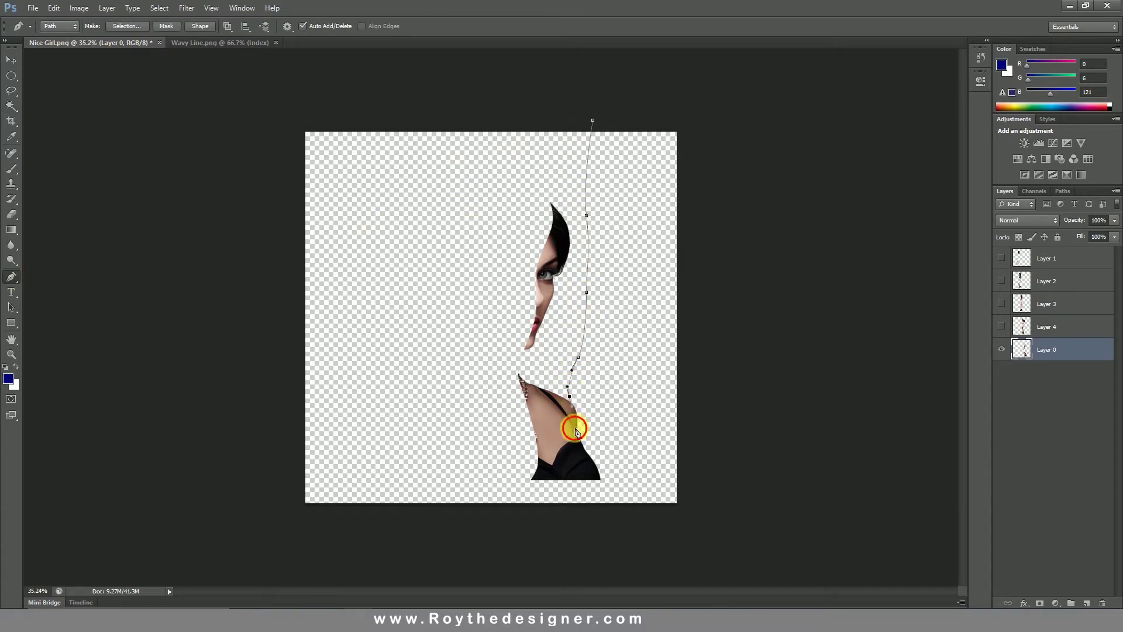
{"action": "left_click_drag", "start_coordinate": [574, 441], "coordinate": [581, 498]}
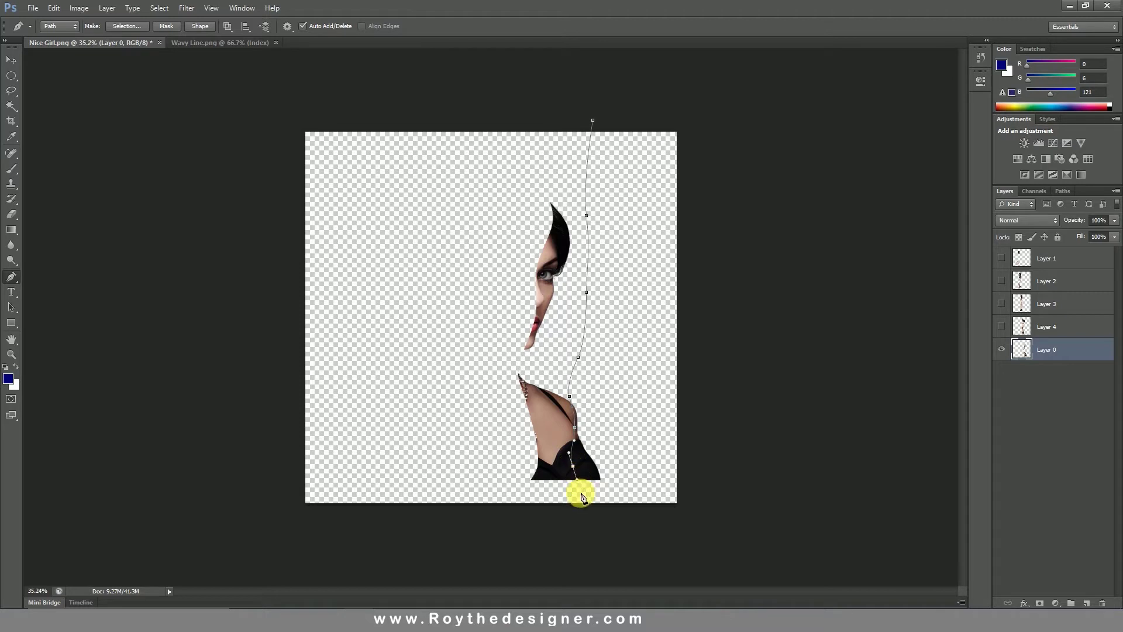
{"action": "left_click", "coordinate": [551, 515]}
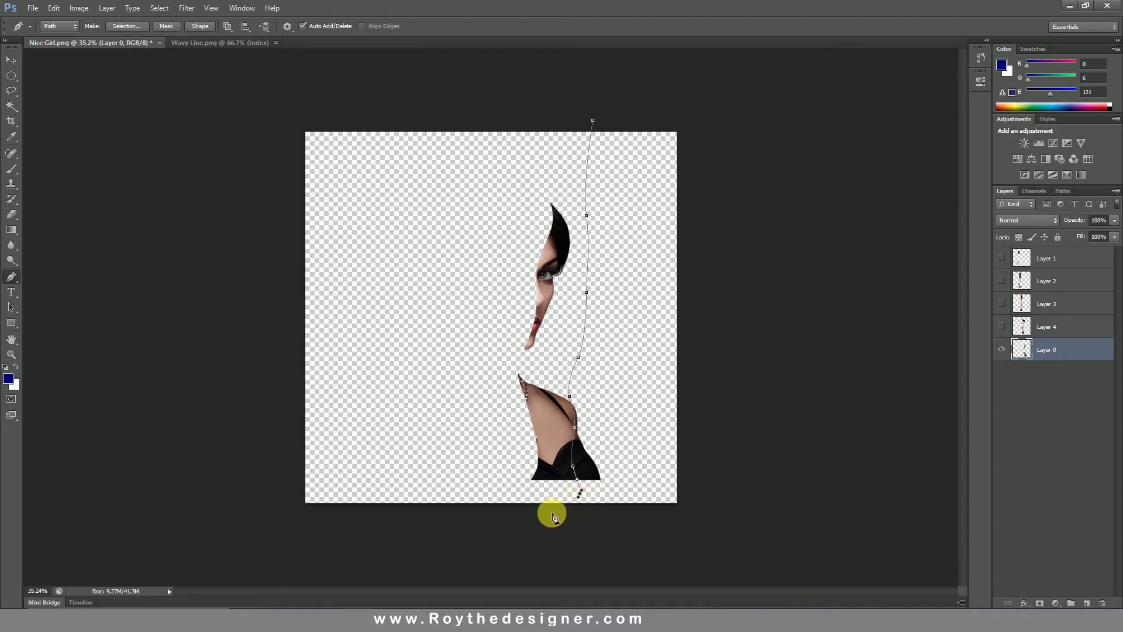
{"action": "left_click", "coordinate": [293, 515]}
{"action": "left_click", "coordinate": [292, 114]}
{"action": "left_click", "coordinate": [460, 114]}
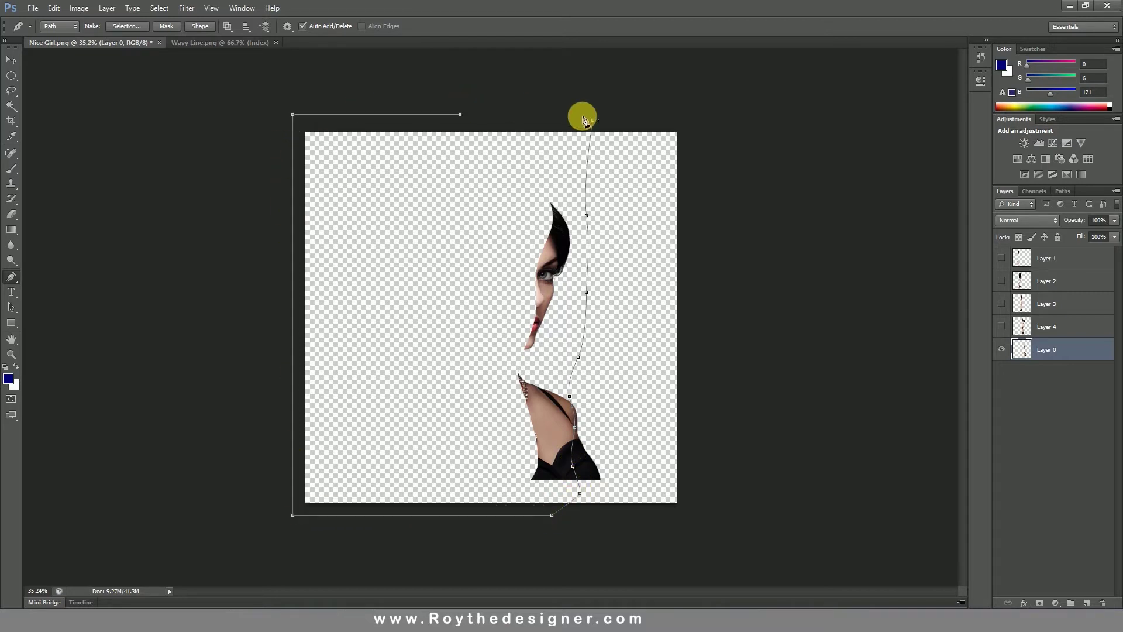
{"action": "left_click", "coordinate": [593, 121]}
Step: Convert the path to a zero-feather selection and put that strip on new Layer 5
{"action": "right_click", "coordinate": [553, 168]}
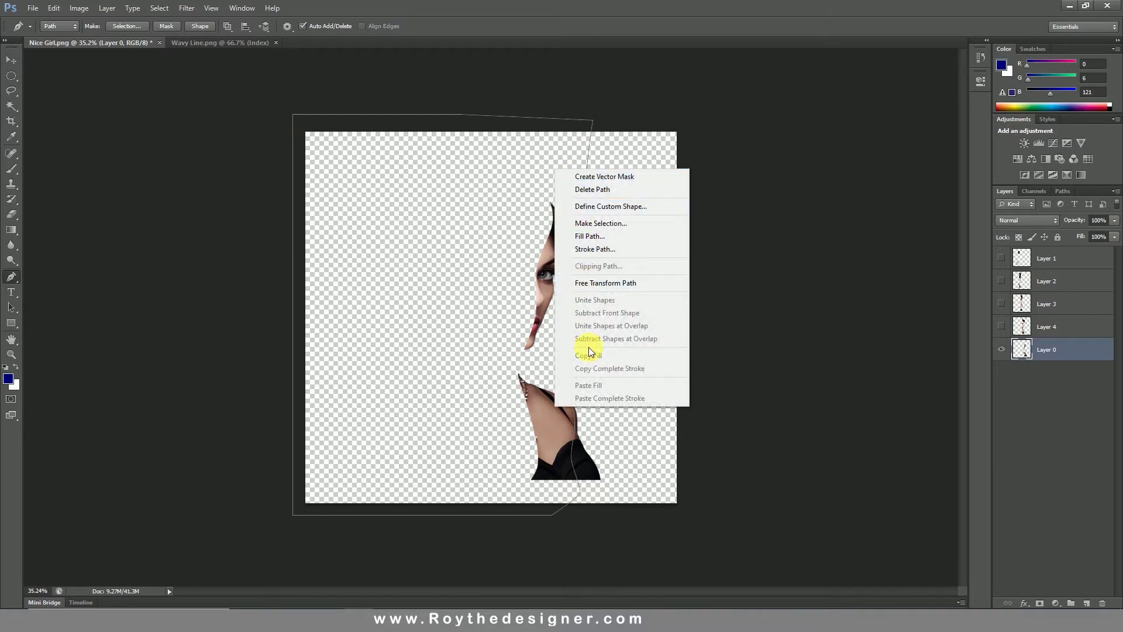
{"action": "left_click", "coordinate": [606, 223]}
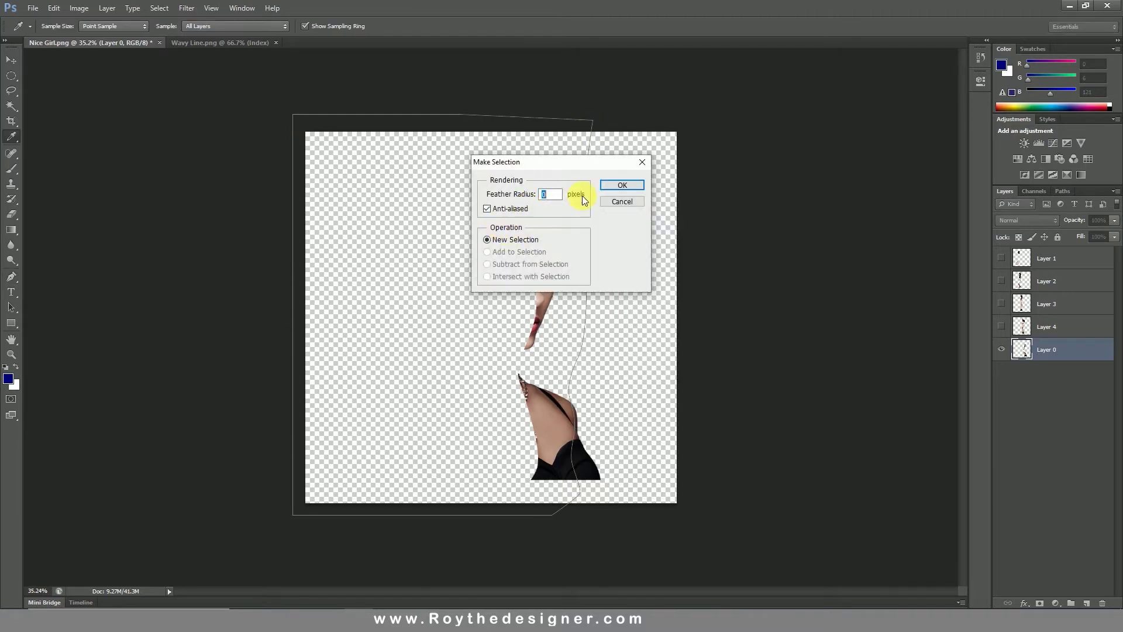
{"action": "left_click", "coordinate": [603, 185]}
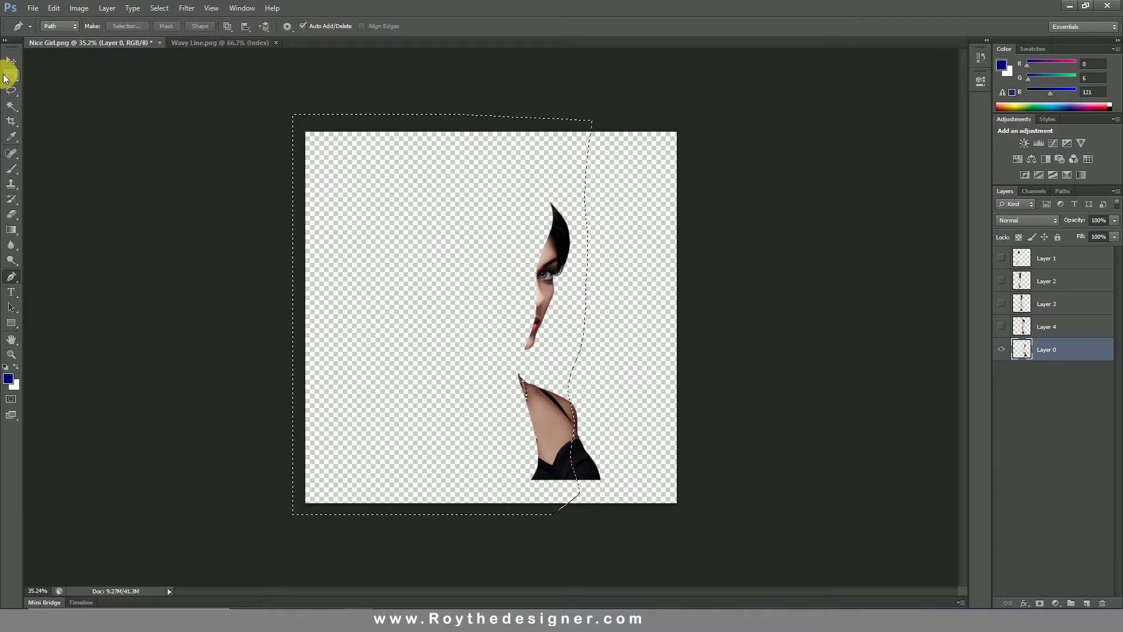
{"action": "left_click", "coordinate": [11, 106]}
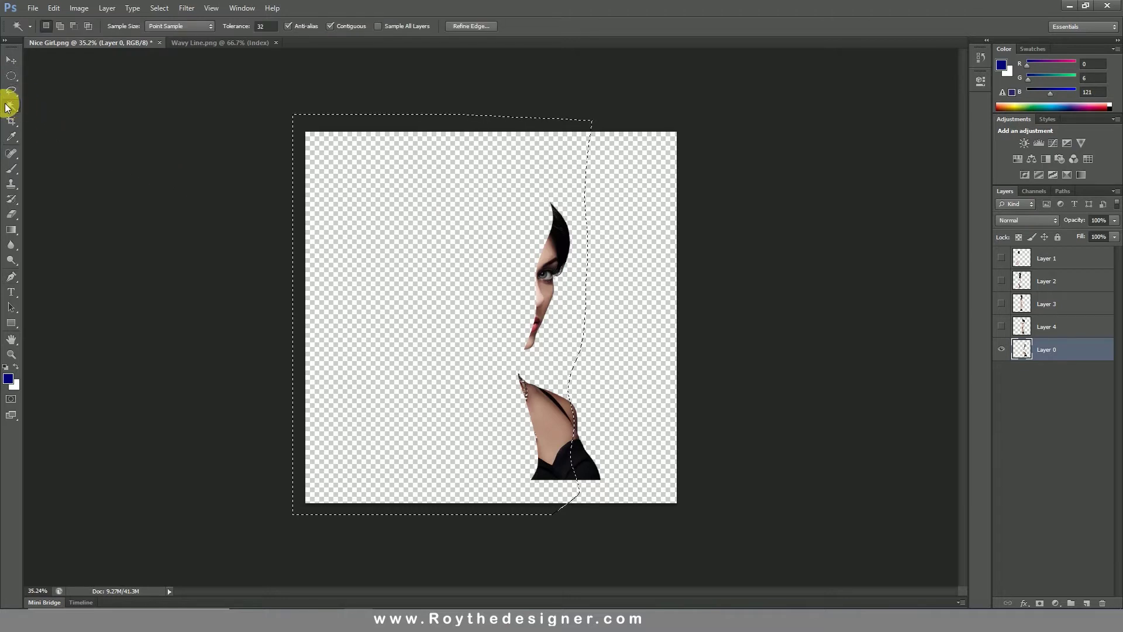
{"action": "right_click", "coordinate": [444, 236]}
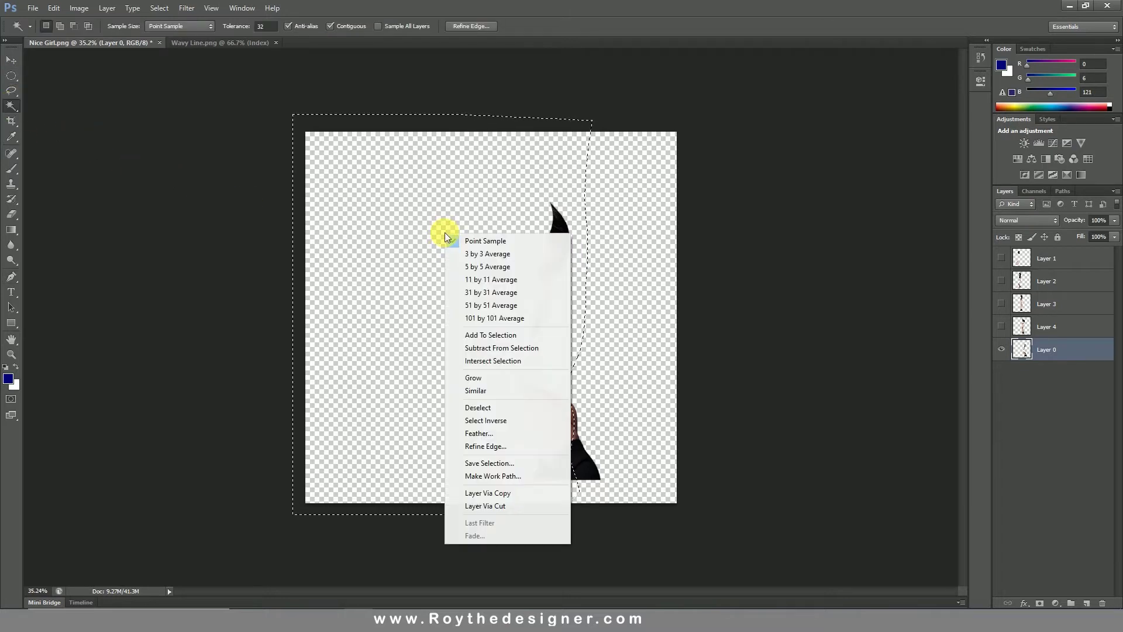
{"action": "left_click", "coordinate": [485, 506]}
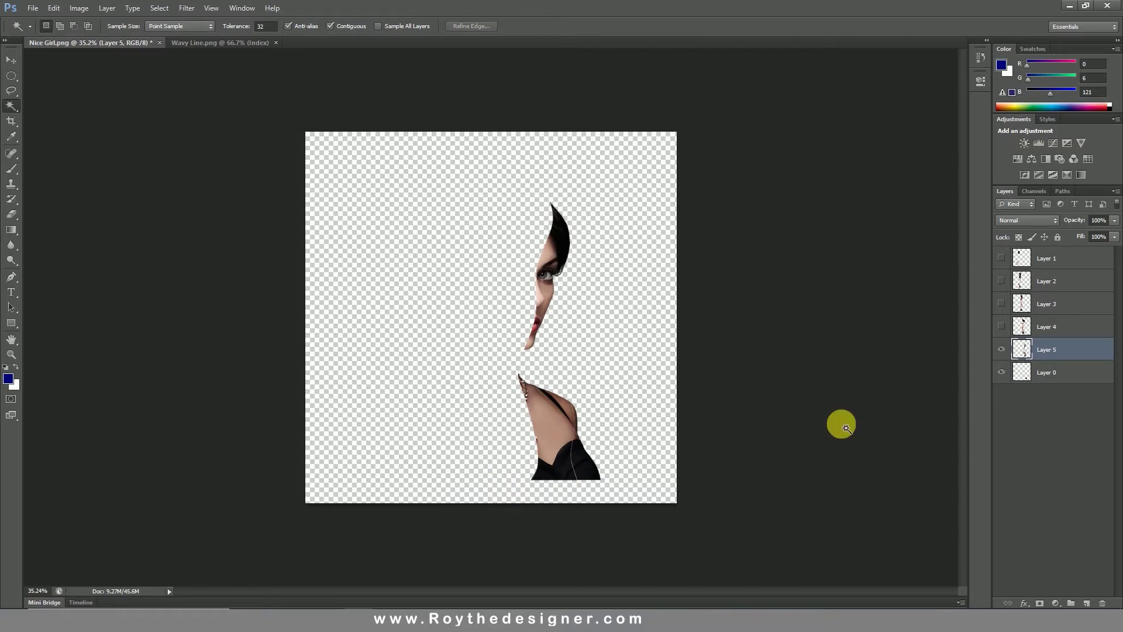
Step: Make all six layers visible, select Layer 1 and open its layer-effects list
{"action": "left_click", "coordinate": [1002, 350]}
{"action": "left_click_drag", "start_coordinate": [1012, 355], "coordinate": [1012, 294]}
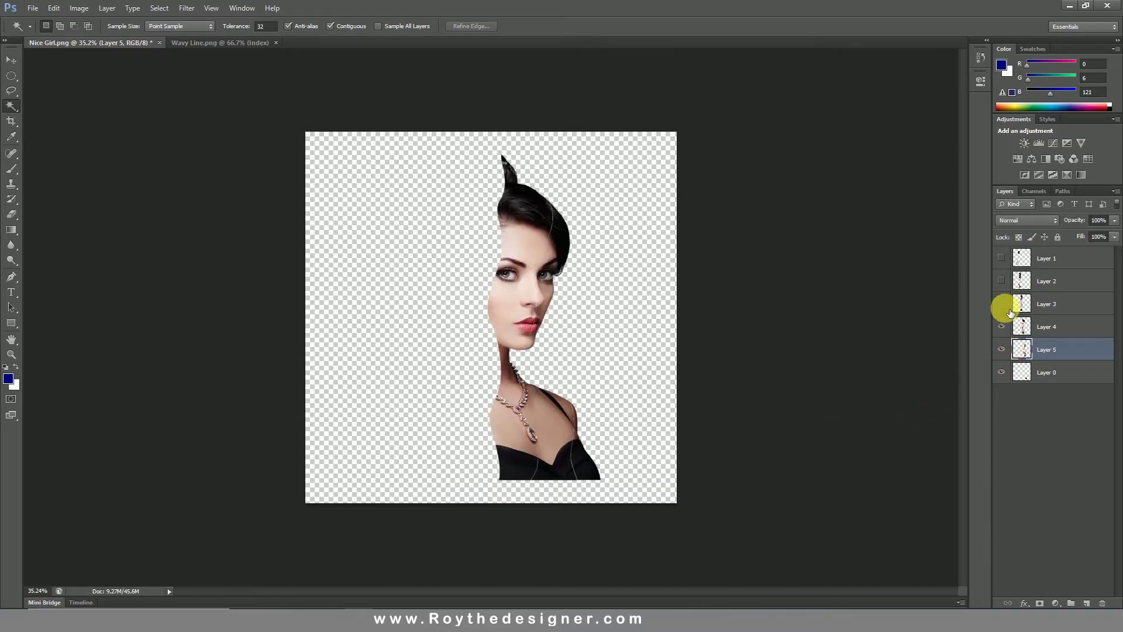
{"action": "left_click_drag", "start_coordinate": [1011, 294], "coordinate": [1002, 258]}
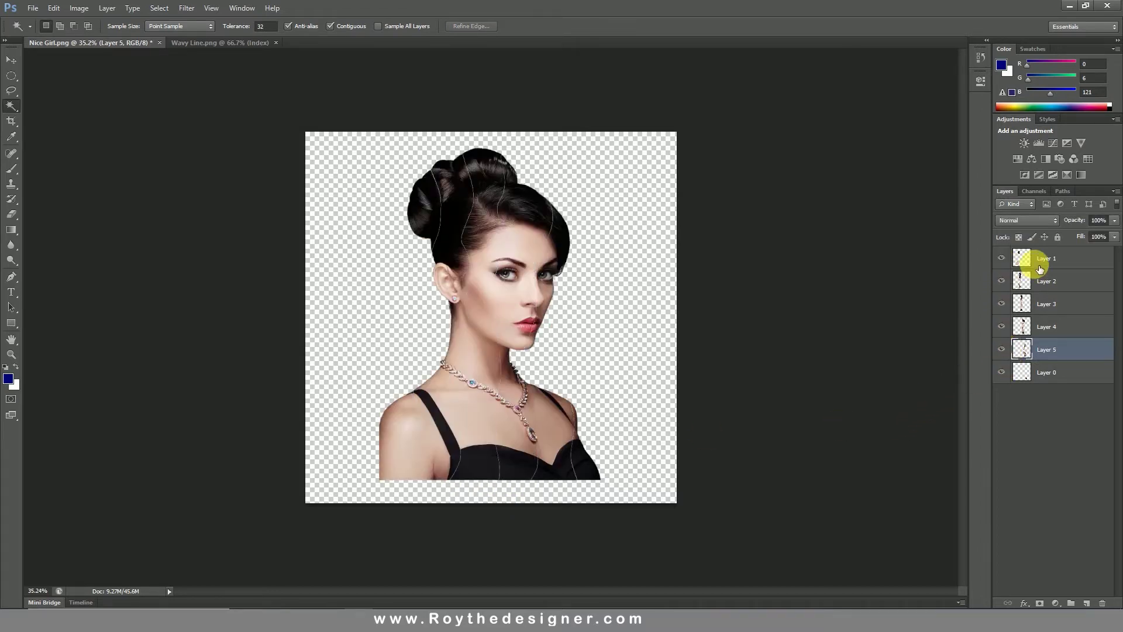
{"action": "left_click", "coordinate": [1036, 264]}
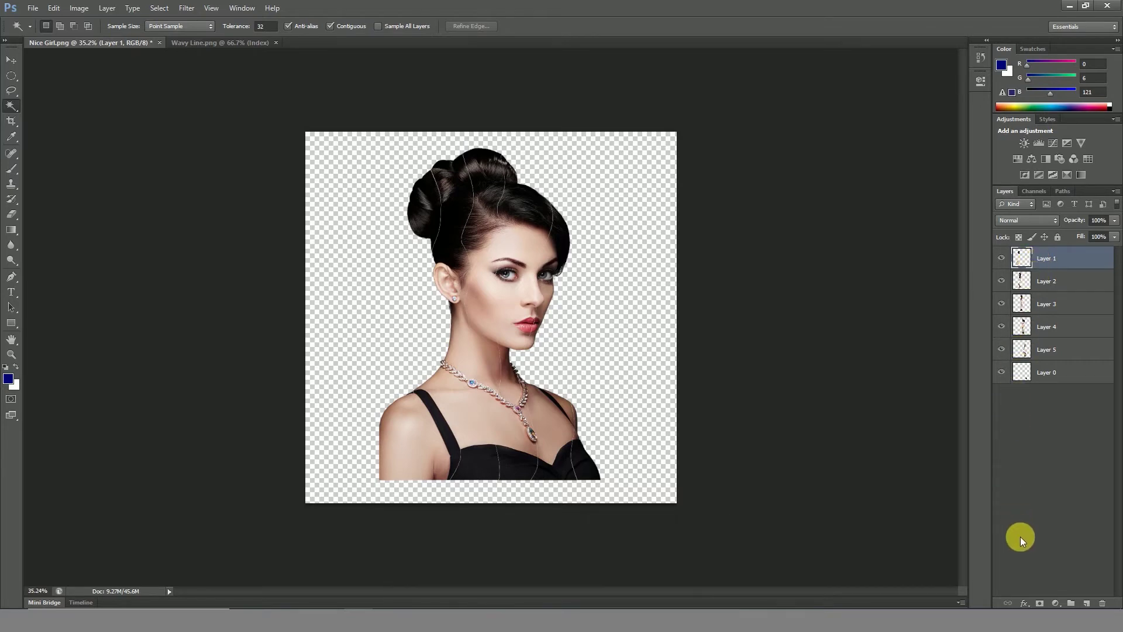
{"action": "left_click", "coordinate": [1028, 603]}
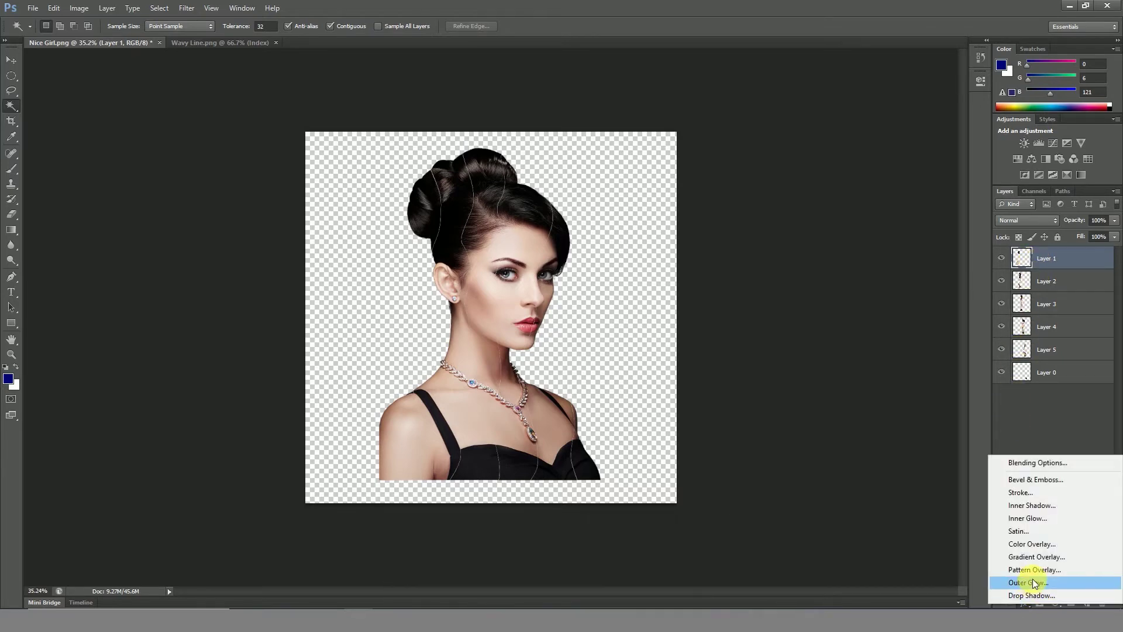
Step: Add a navy #002a88 drop shadow to Layer 1 at 180°, 82% opacity, 12 px distance
{"action": "left_click", "coordinate": [1059, 461]}
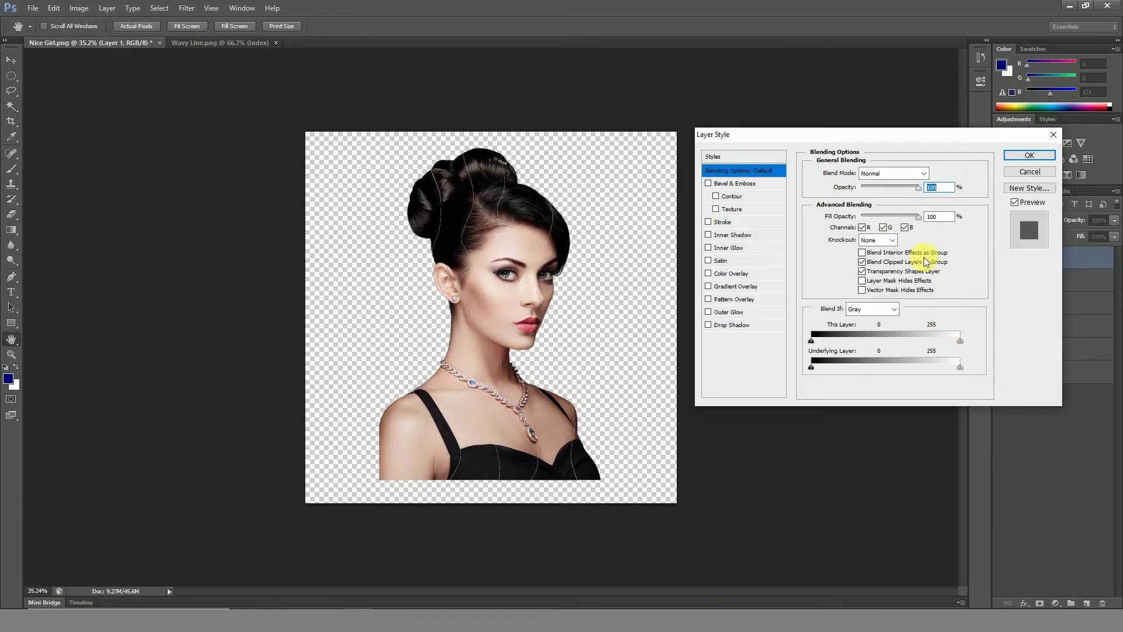
{"action": "left_click", "coordinate": [738, 325]}
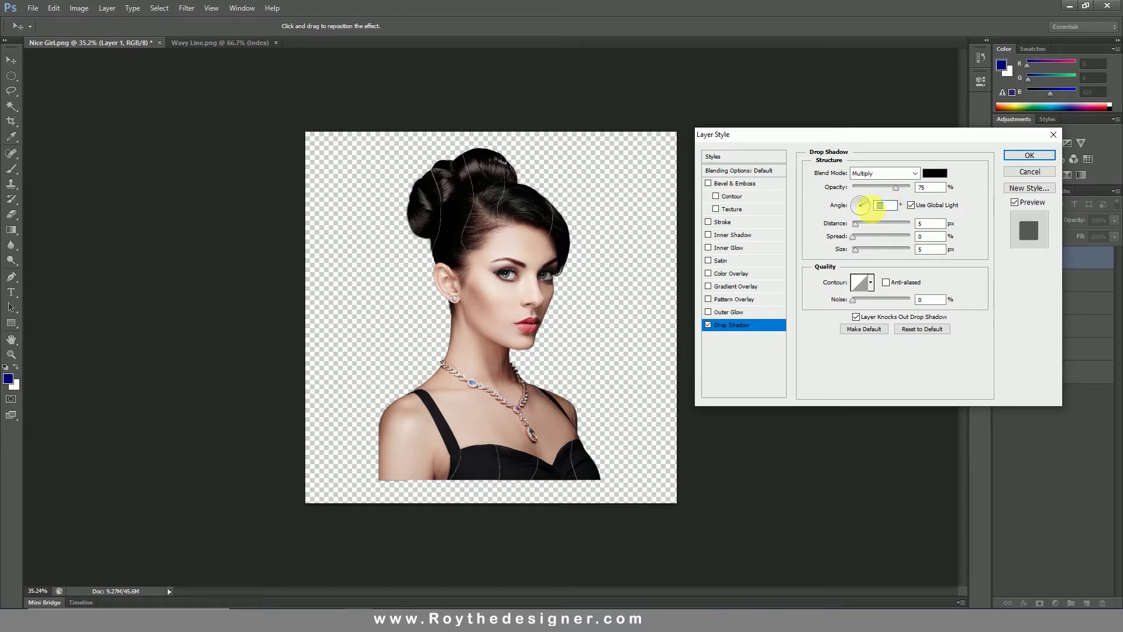
{"action": "type", "text": "80"}
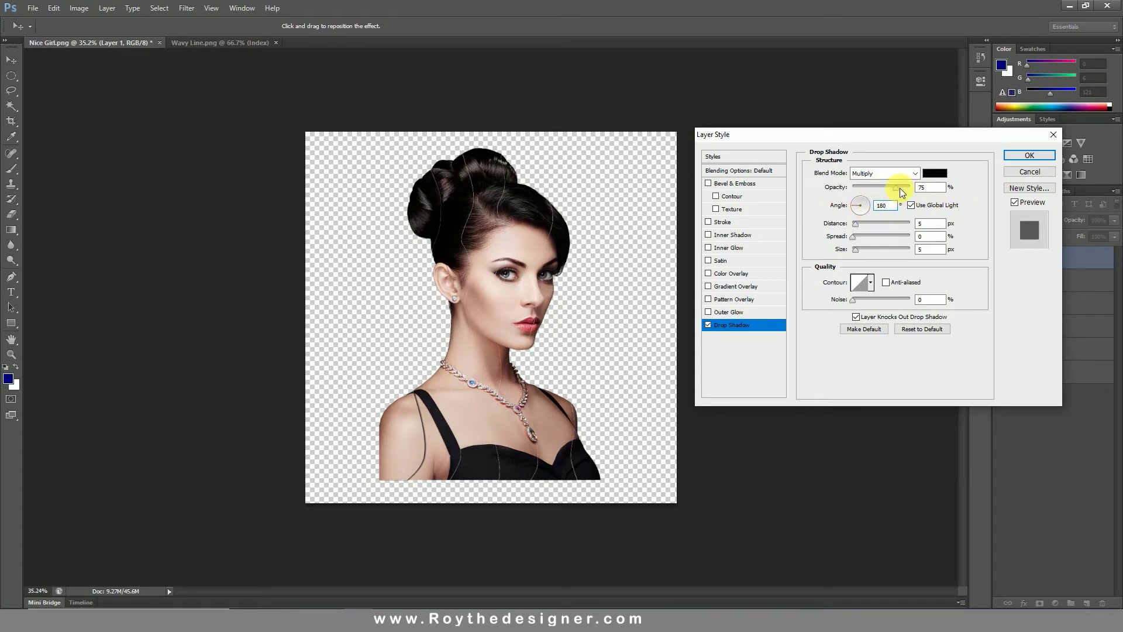
{"action": "left_click_drag", "start_coordinate": [901, 191], "coordinate": [905, 193]}
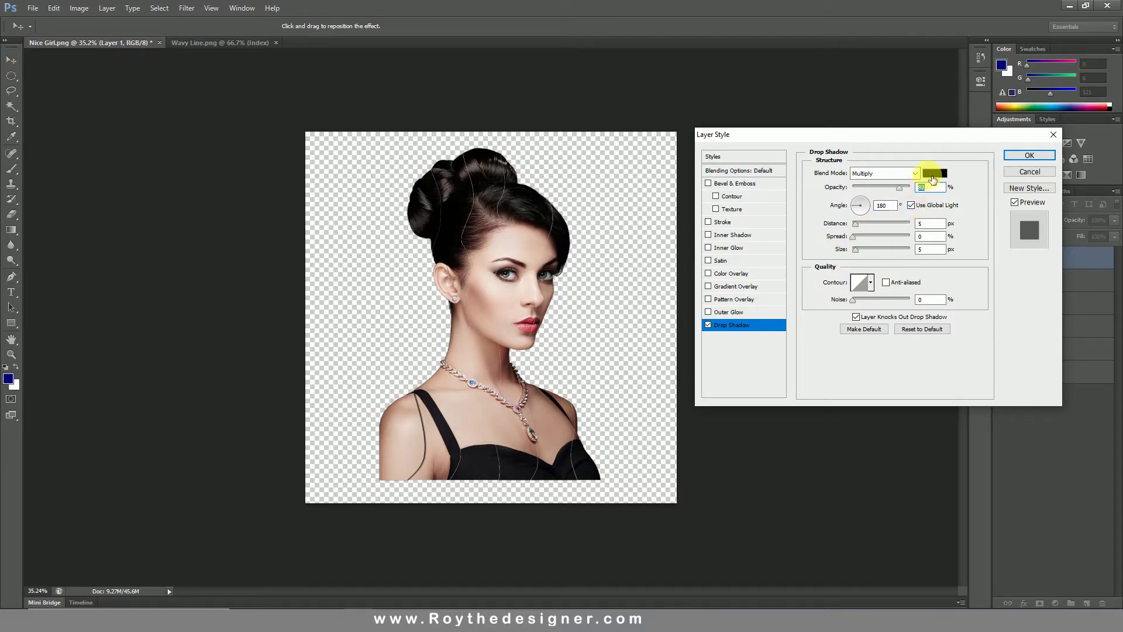
{"action": "left_click", "coordinate": [933, 175]}
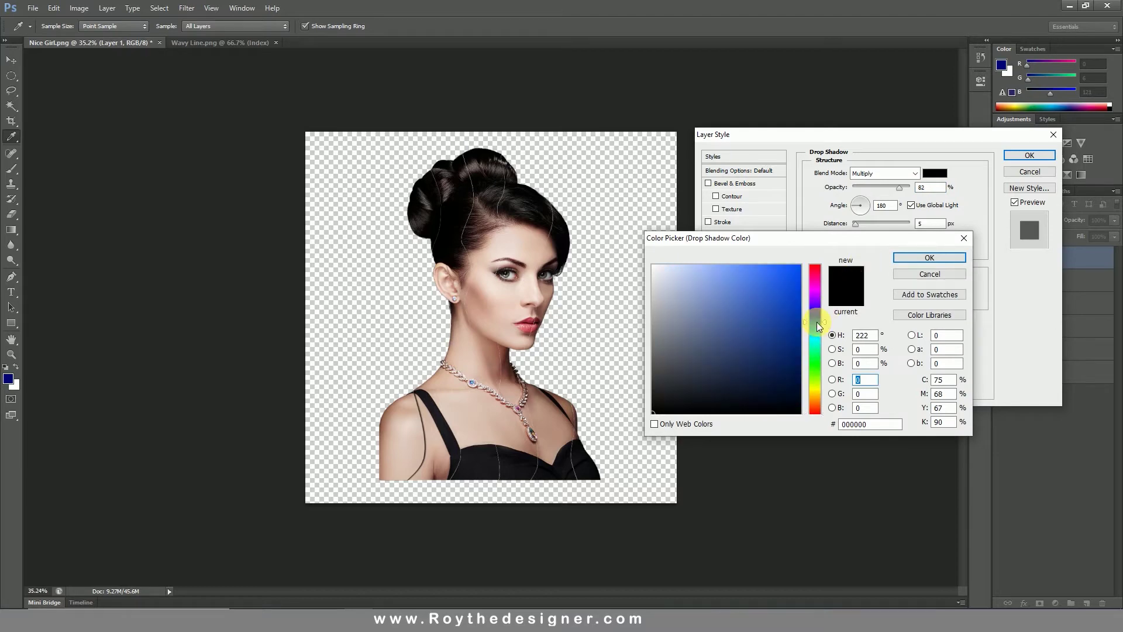
{"action": "left_click", "coordinate": [799, 351]}
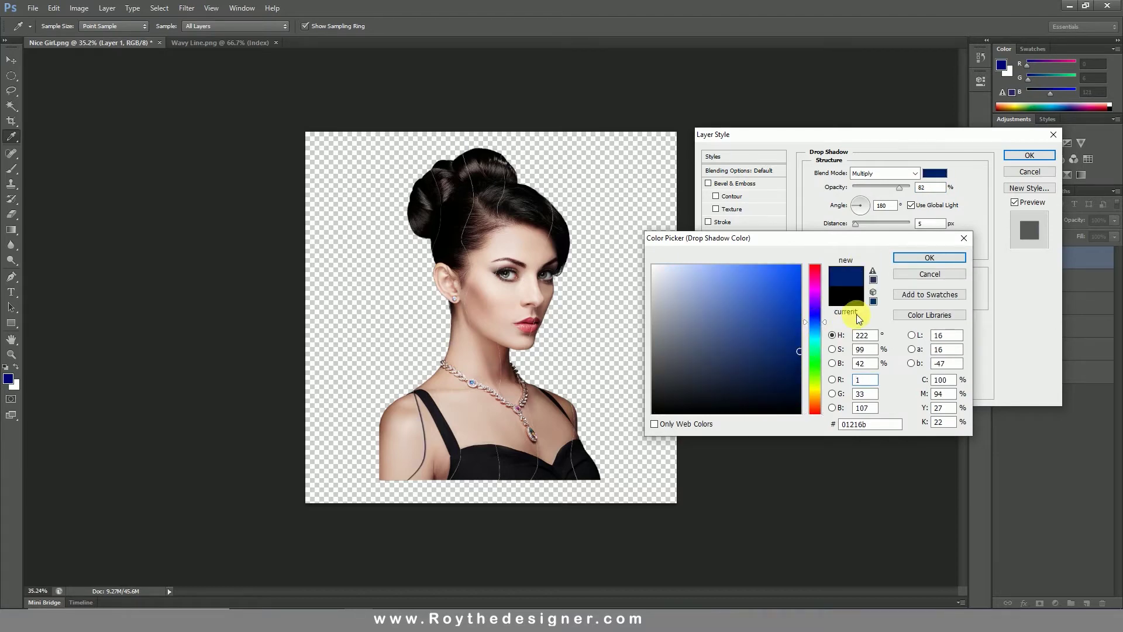
{"action": "left_click", "coordinate": [805, 338]}
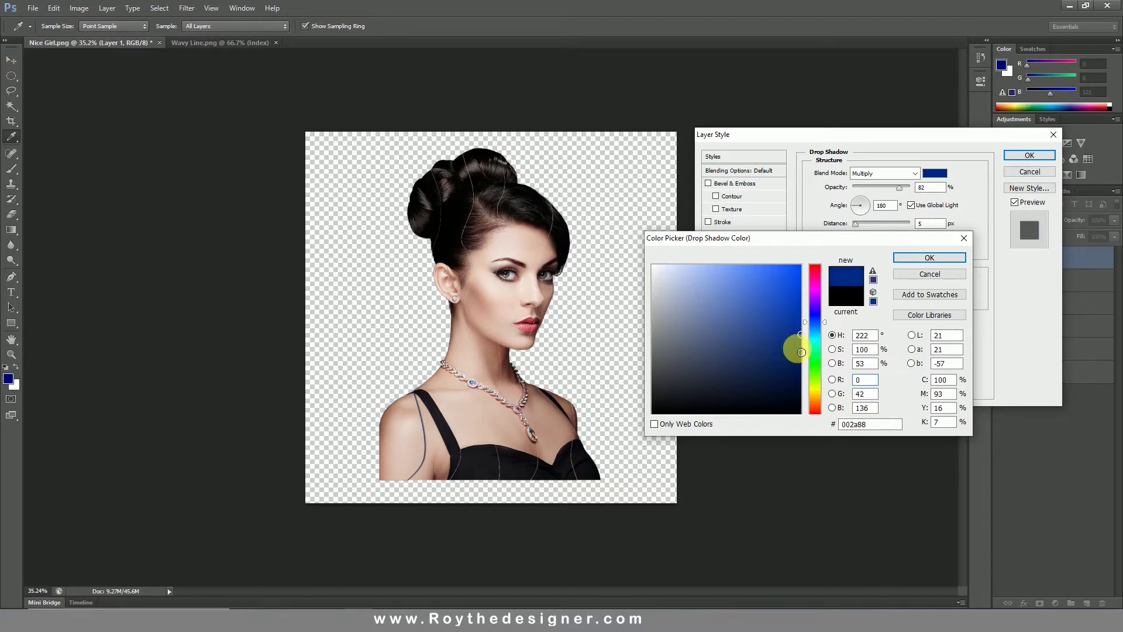
{"action": "left_click", "coordinate": [914, 257]}
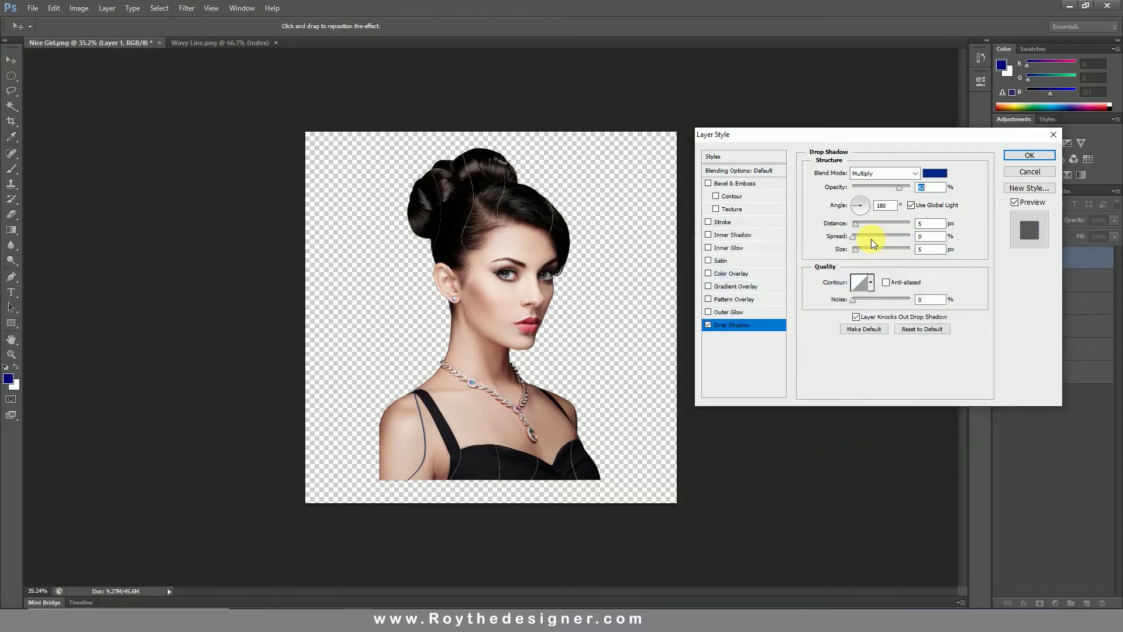
{"action": "left_click_drag", "start_coordinate": [858, 226], "coordinate": [860, 229]}
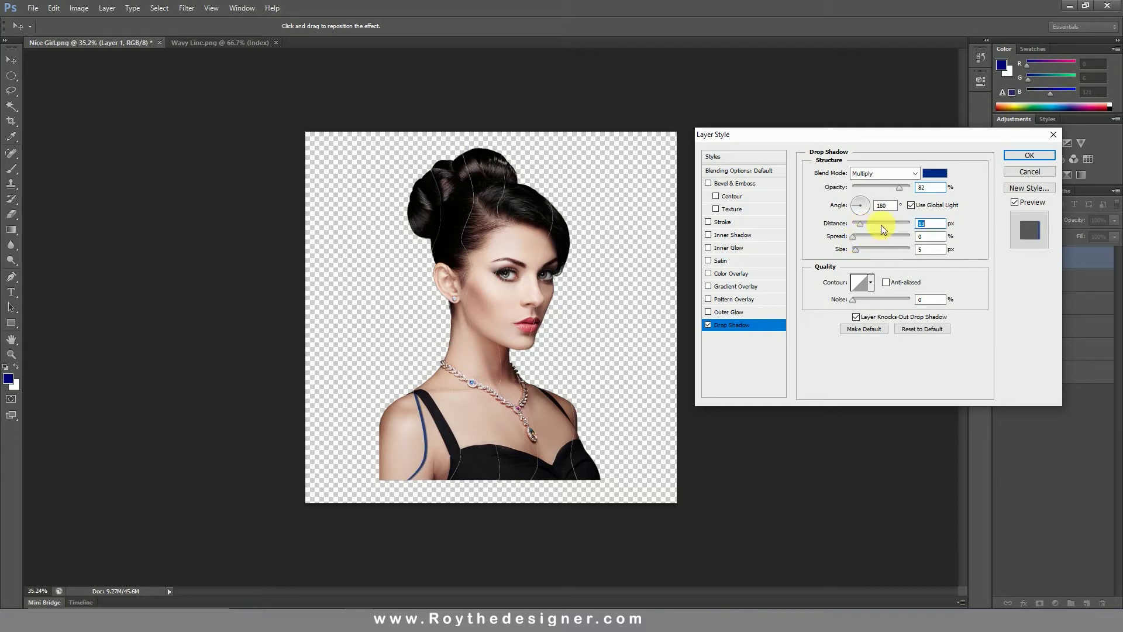
Step: Add a blue #0072ff Color Overlay at about 54% opacity and apply both effects
{"action": "left_click", "coordinate": [753, 275]}
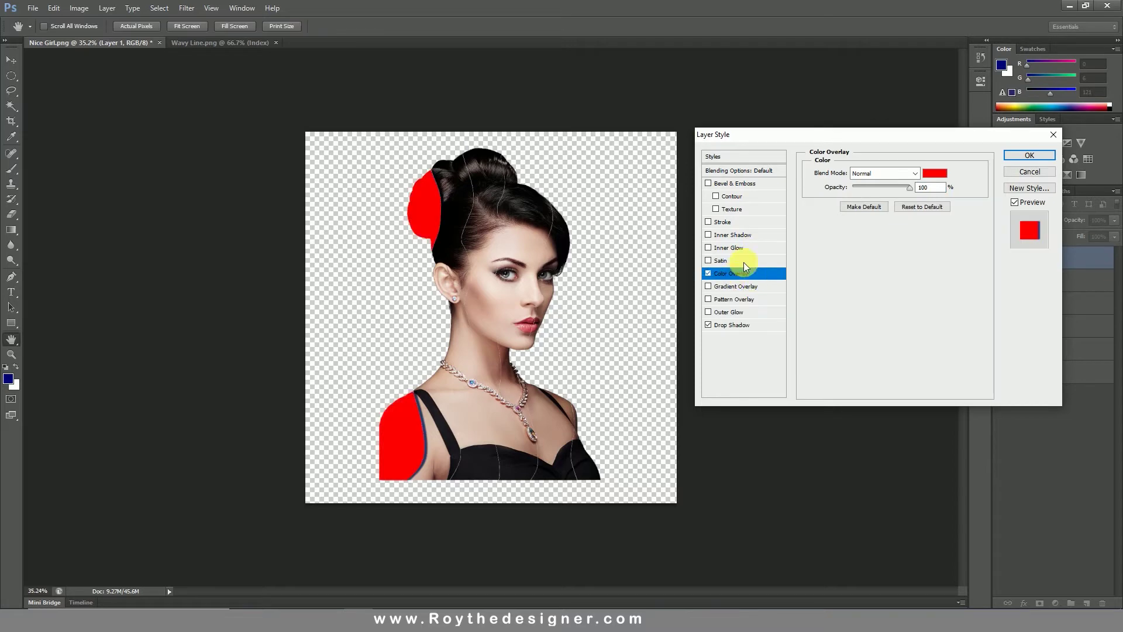
{"action": "left_click", "coordinate": [936, 174]}
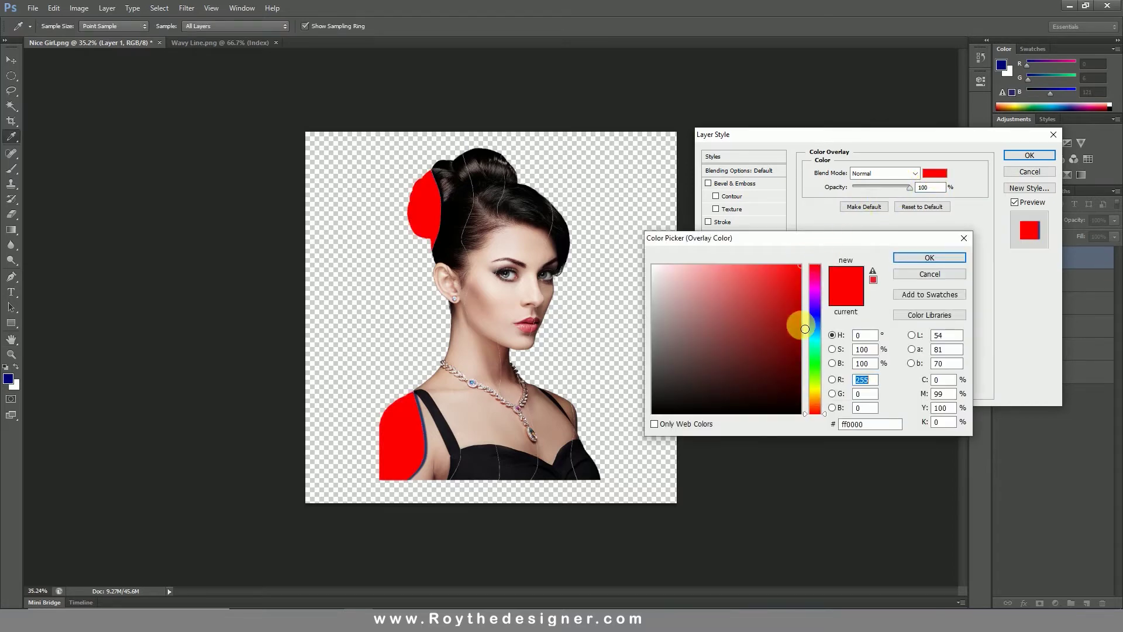
{"action": "left_click", "coordinate": [815, 325]}
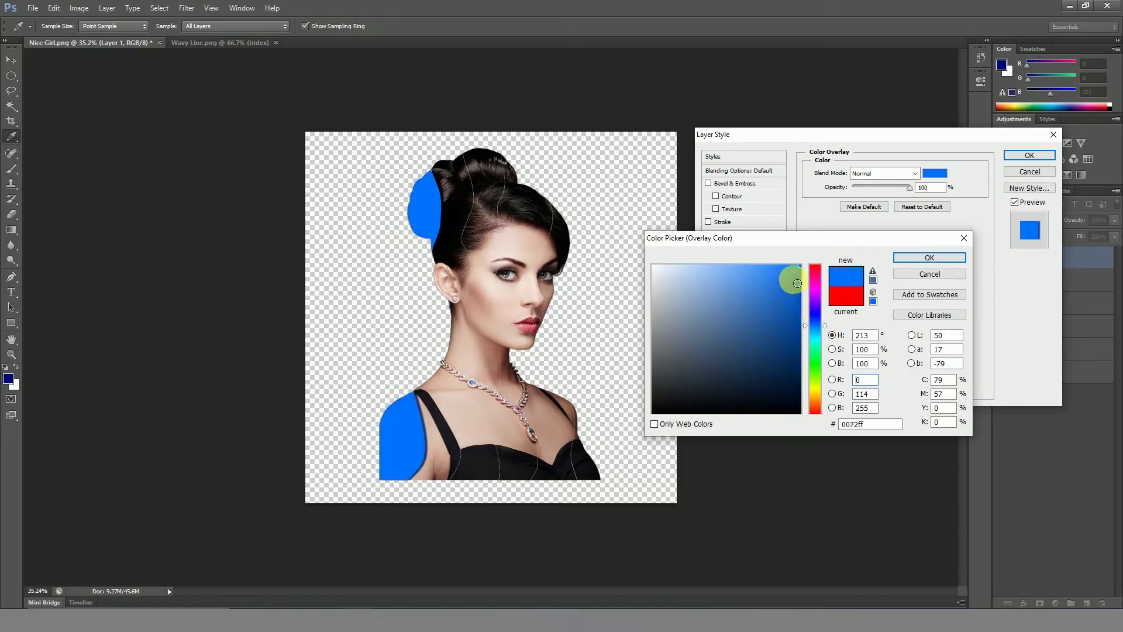
{"action": "left_click", "coordinate": [910, 258]}
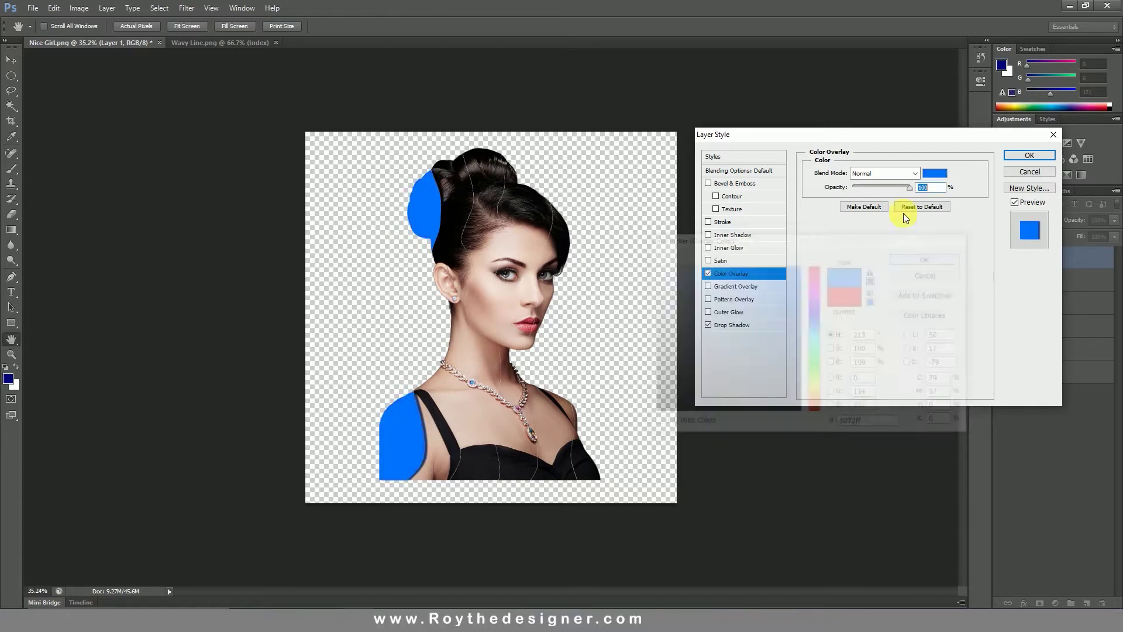
{"action": "left_click", "coordinate": [908, 173]}
{"action": "left_click_drag", "start_coordinate": [909, 187], "coordinate": [873, 192]}
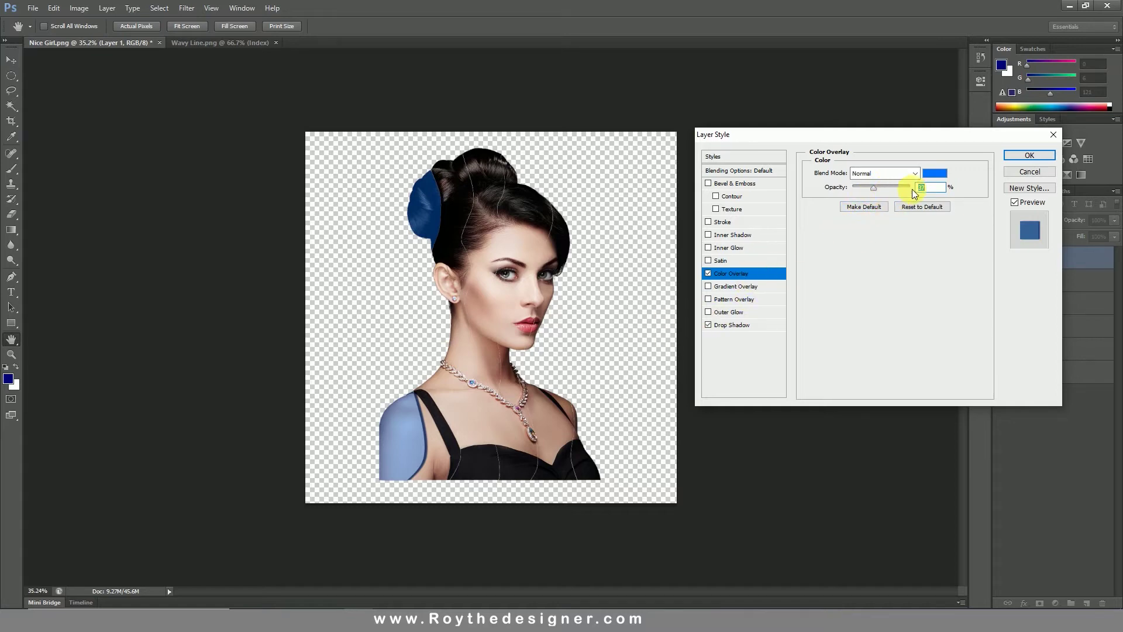
{"action": "left_click", "coordinate": [1029, 155]}
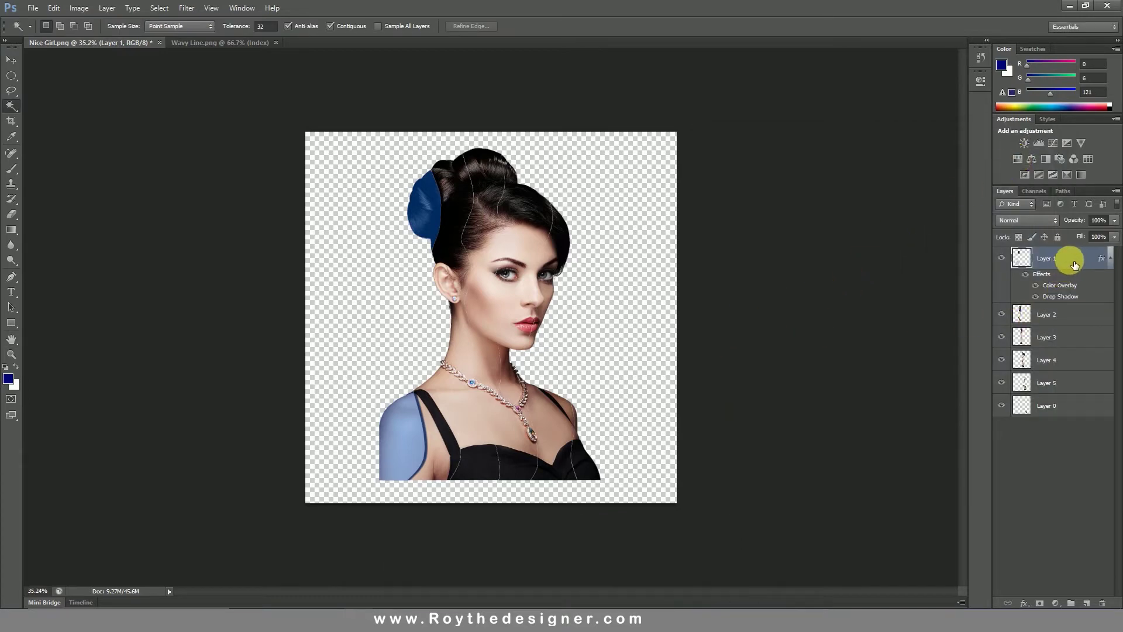
Step: Copy Layer 1's layer style and paste it onto Layers 2 and 3
{"action": "left_click", "coordinate": [1109, 258]}
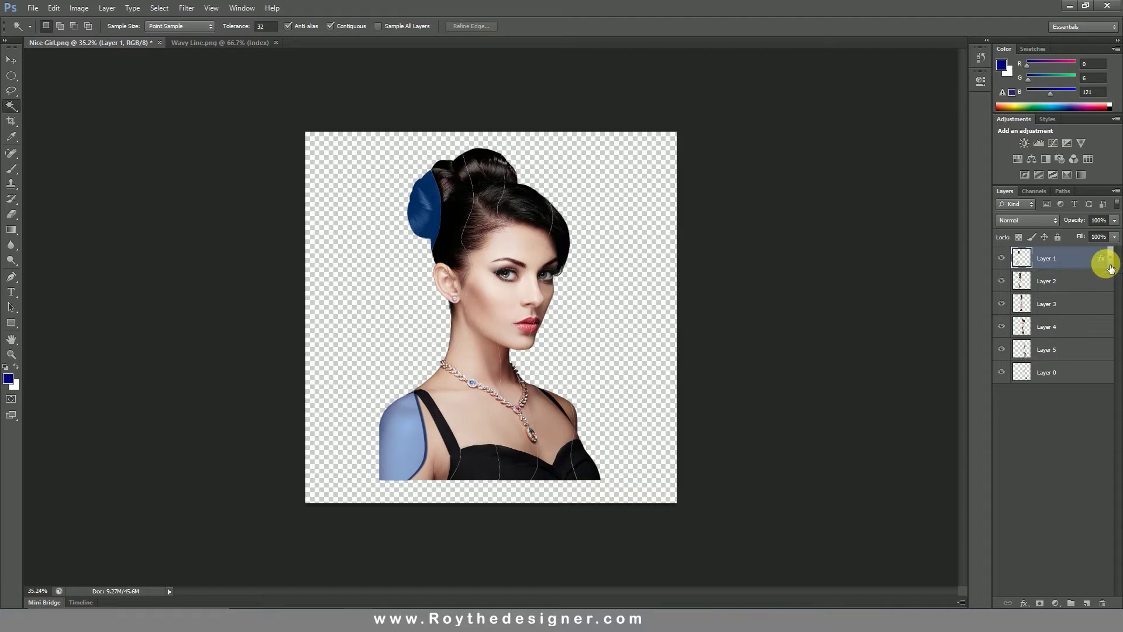
{"action": "right_click", "coordinate": [1062, 258]}
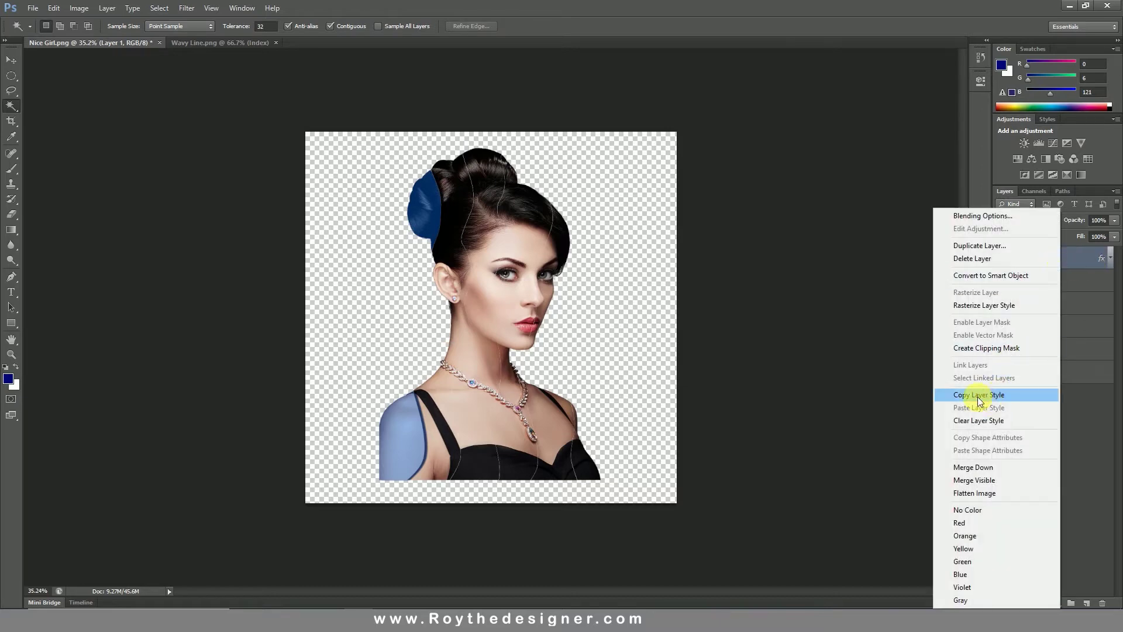
{"action": "left_click", "coordinate": [998, 396]}
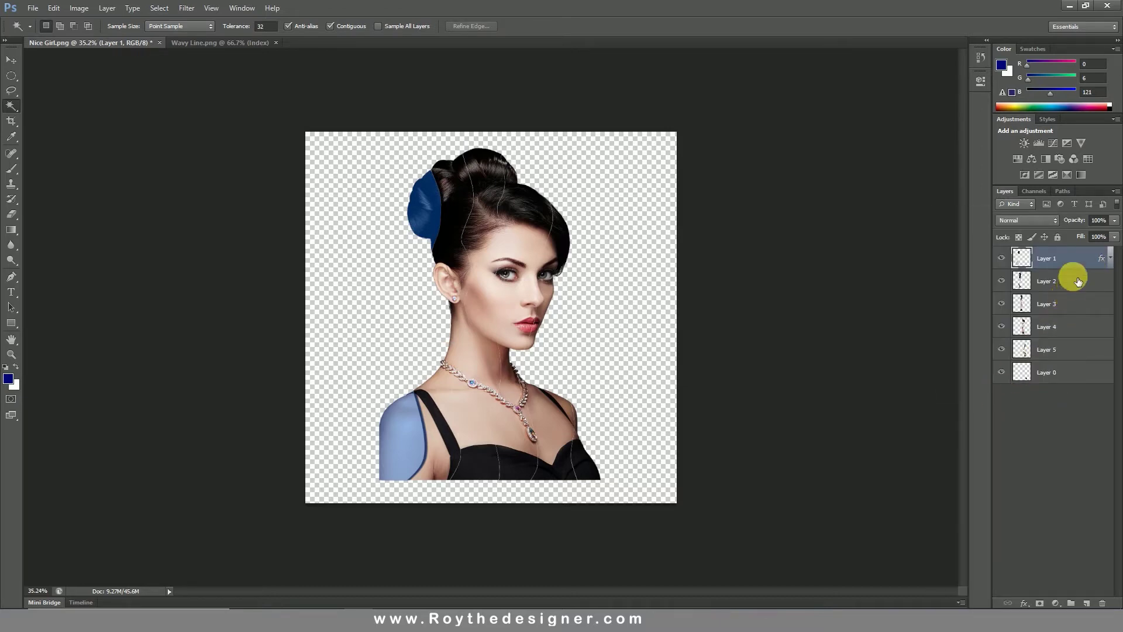
{"action": "left_click", "coordinate": [1078, 282]}
{"action": "right_click", "coordinate": [1074, 278]}
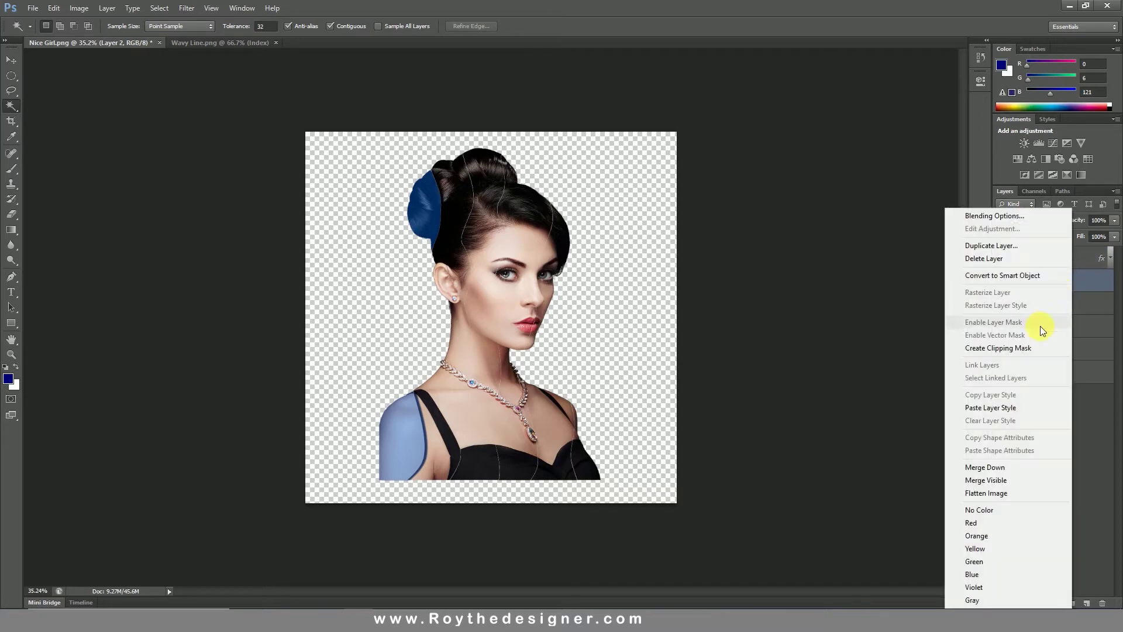
{"action": "left_click", "coordinate": [1014, 409]}
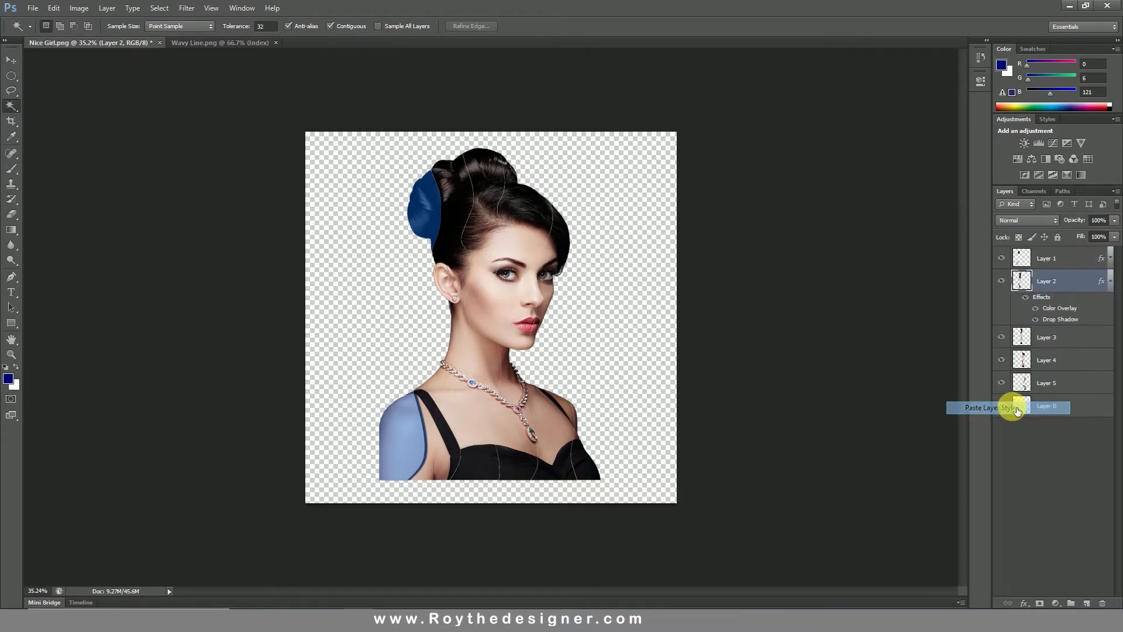
{"action": "left_click", "coordinate": [1070, 342]}
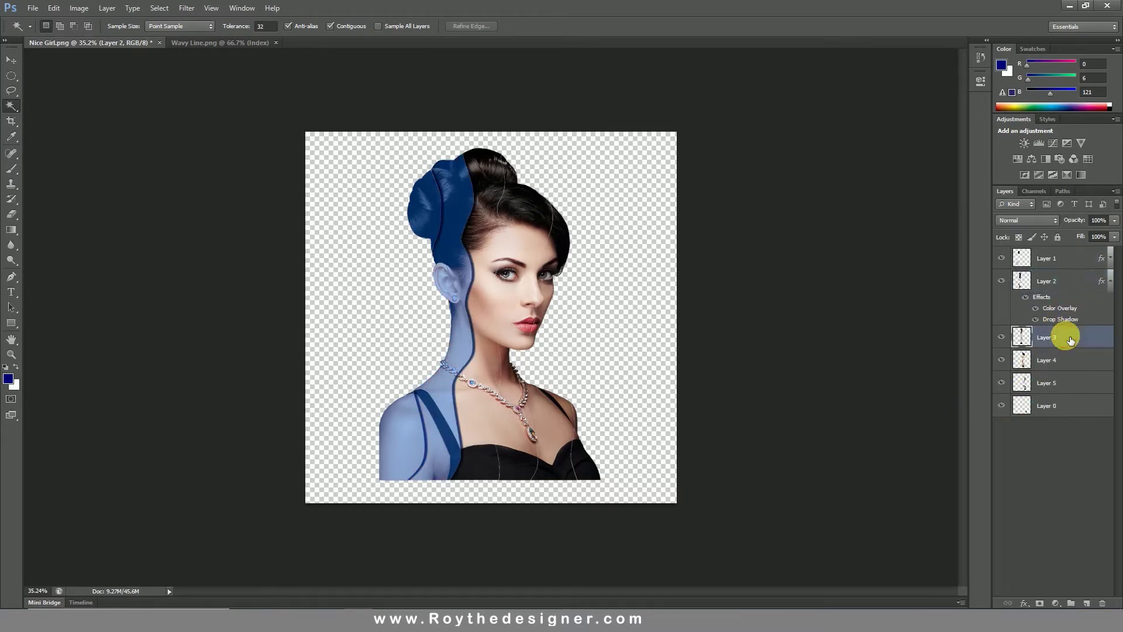
{"action": "right_click", "coordinate": [1065, 336]}
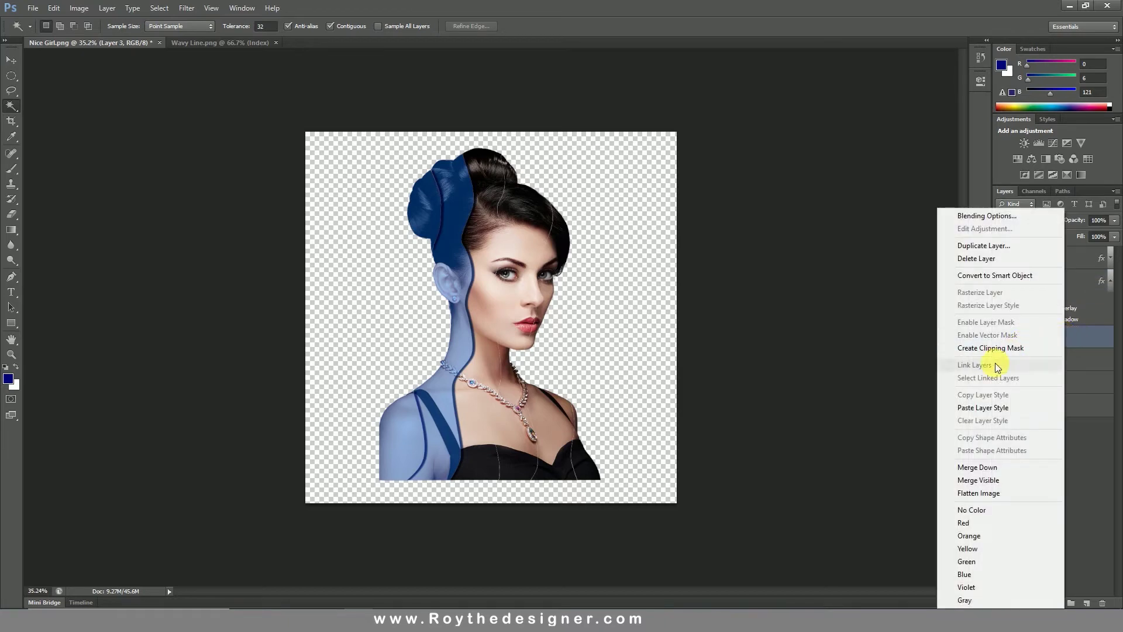
{"action": "left_click", "coordinate": [1000, 408]}
Step: Paste the copied layer style onto Layers 4 and 5
{"action": "left_click", "coordinate": [1073, 395]}
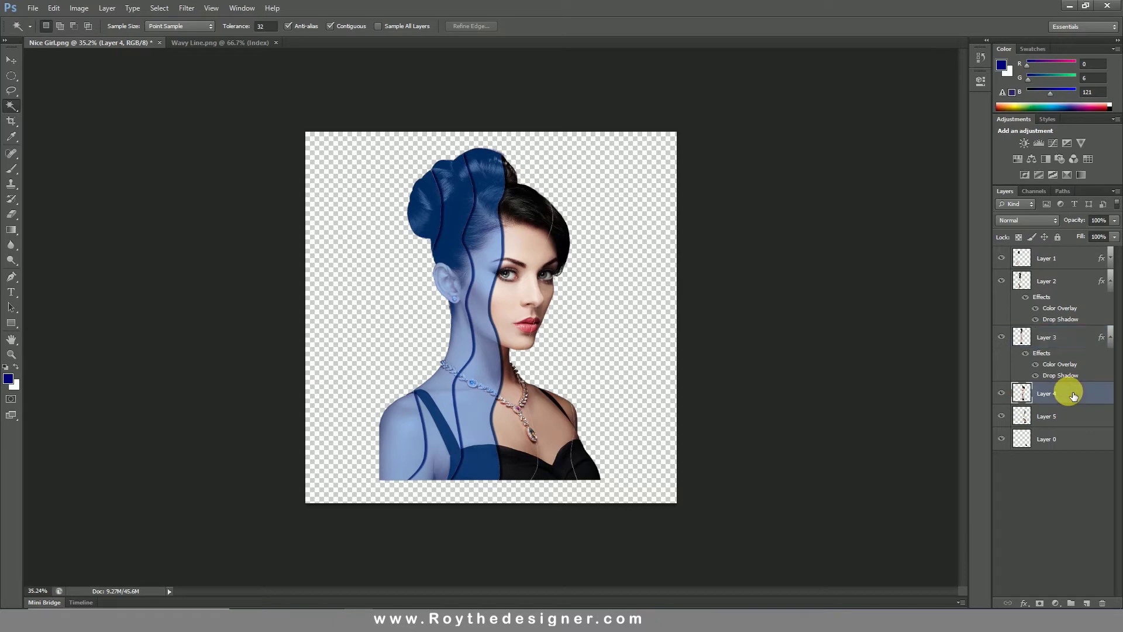
{"action": "right_click", "coordinate": [1068, 391]}
{"action": "left_click", "coordinate": [1011, 406]}
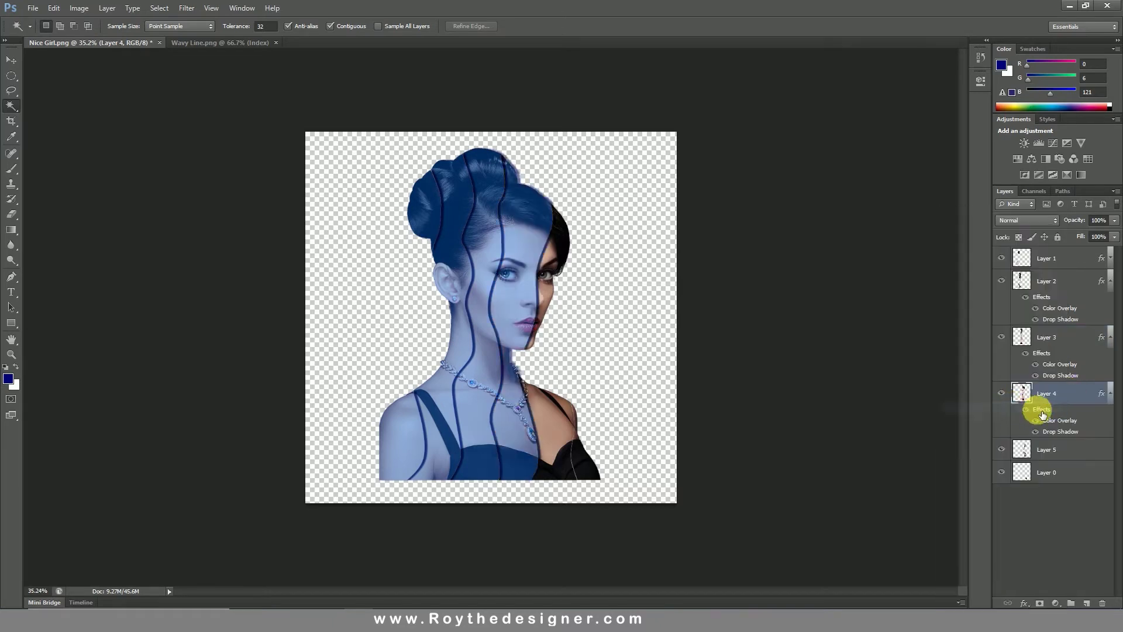
{"action": "left_click", "coordinate": [1065, 449]}
{"action": "right_click", "coordinate": [1065, 448]}
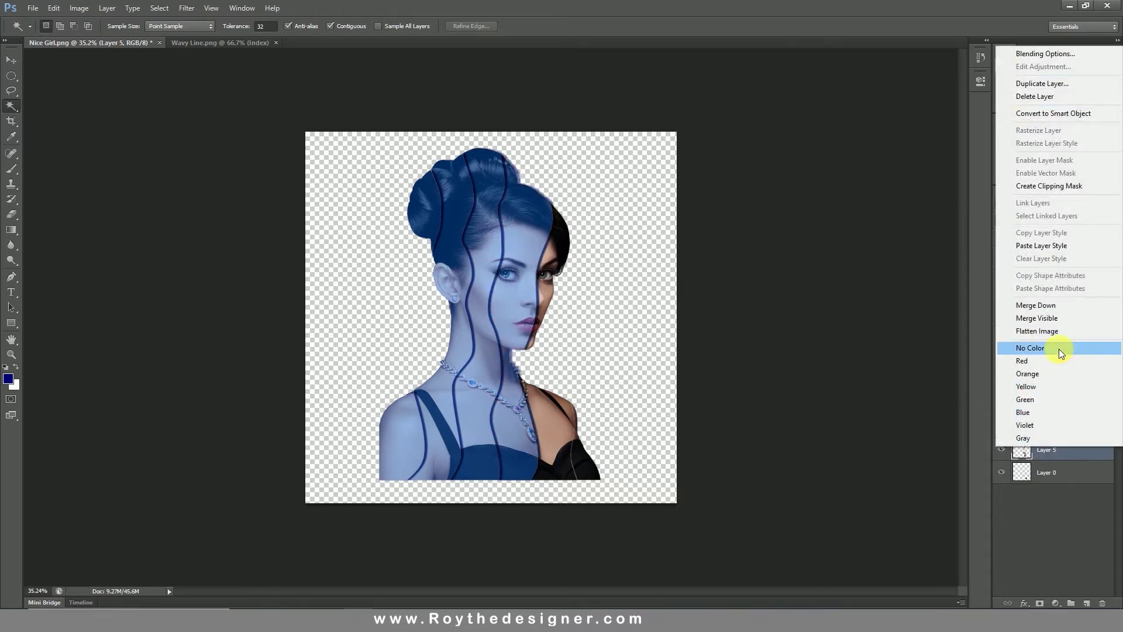
{"action": "left_click", "coordinate": [1056, 246]}
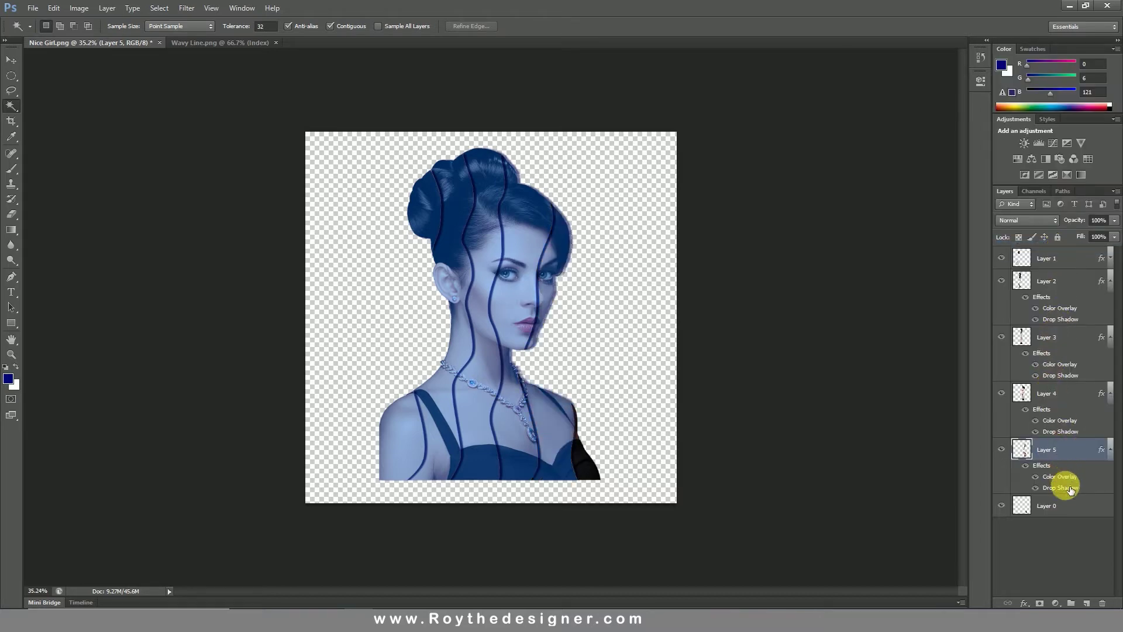
Step: Paste the style onto Layer 0, turning its black area blue, and add an empty Layer 6
{"action": "left_click", "coordinate": [1063, 505]}
{"action": "right_click", "coordinate": [1061, 507]}
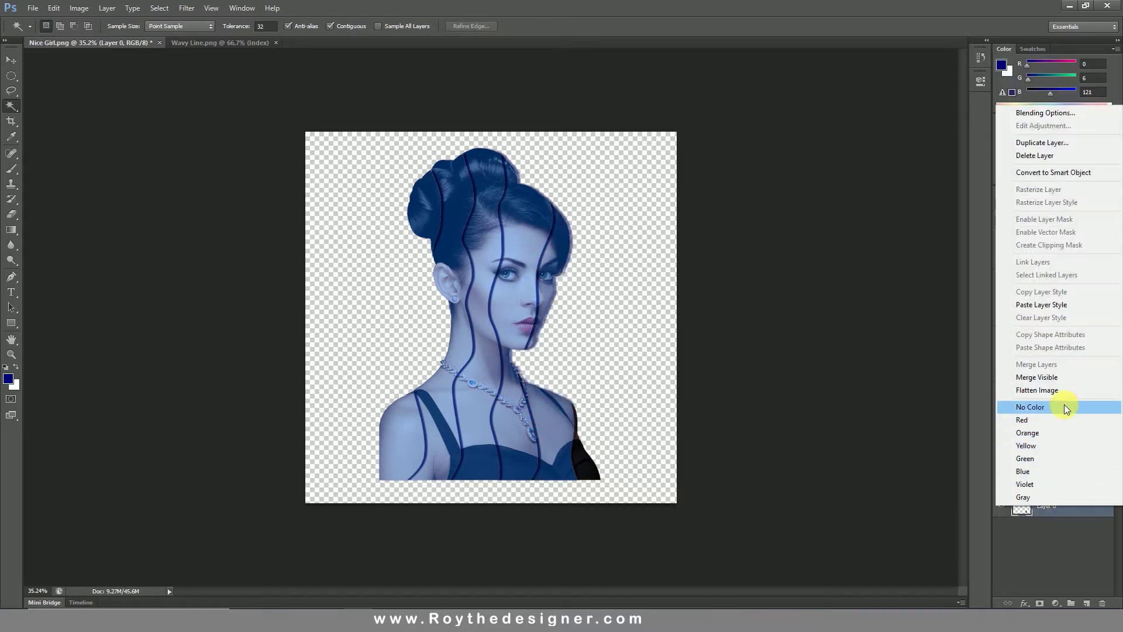
{"action": "left_click", "coordinate": [1053, 307]}
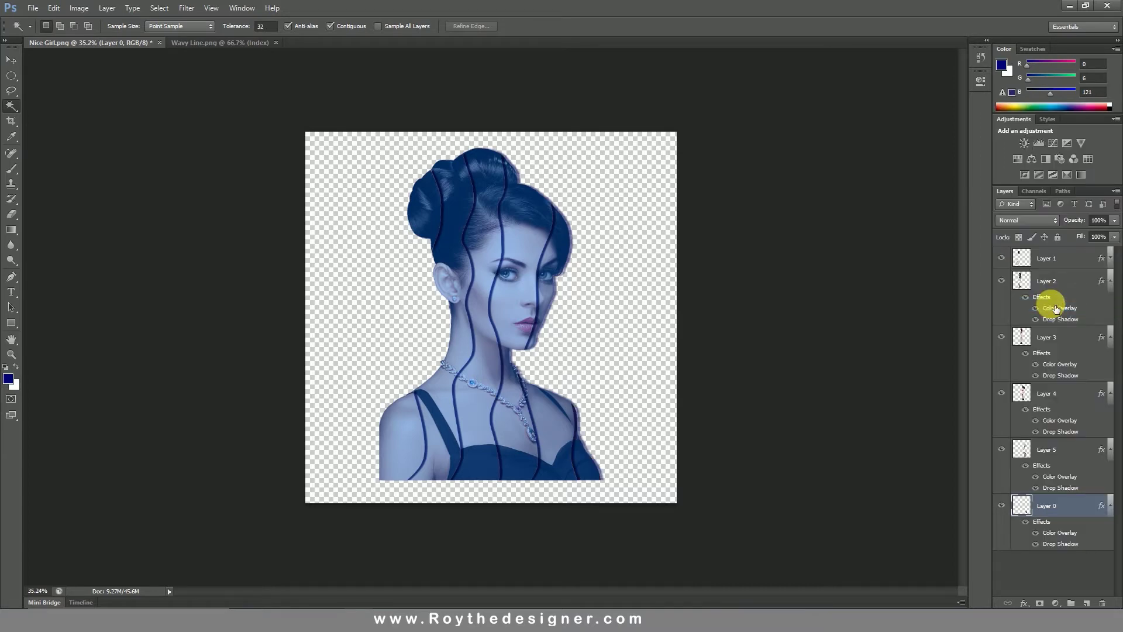
{"action": "left_click", "coordinate": [1074, 264]}
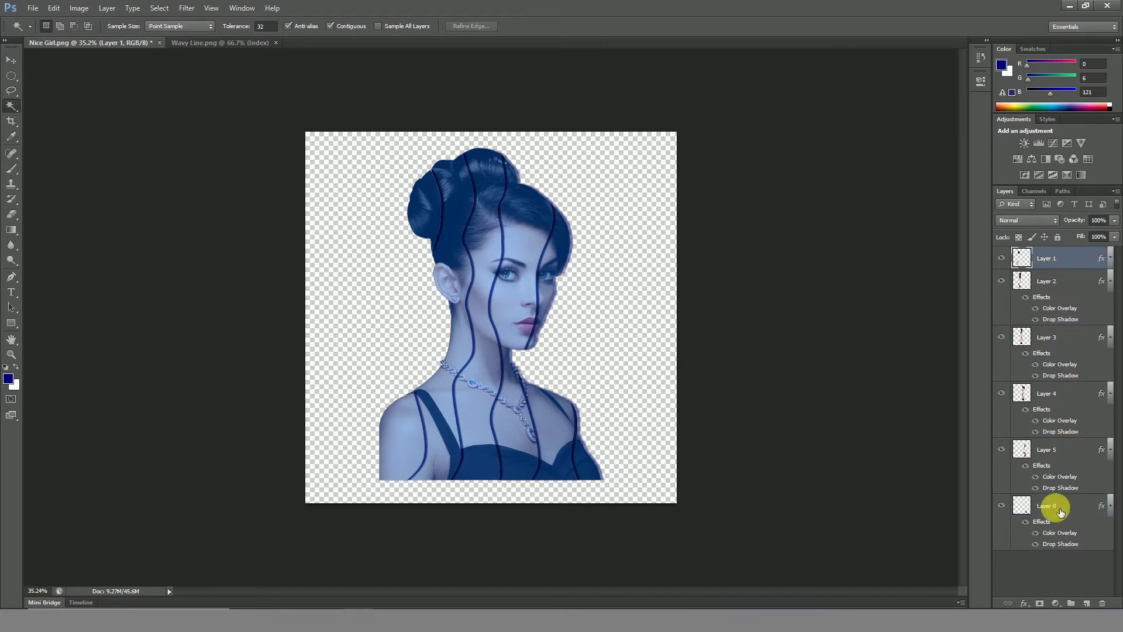
{"action": "left_click", "coordinate": [1087, 603]}
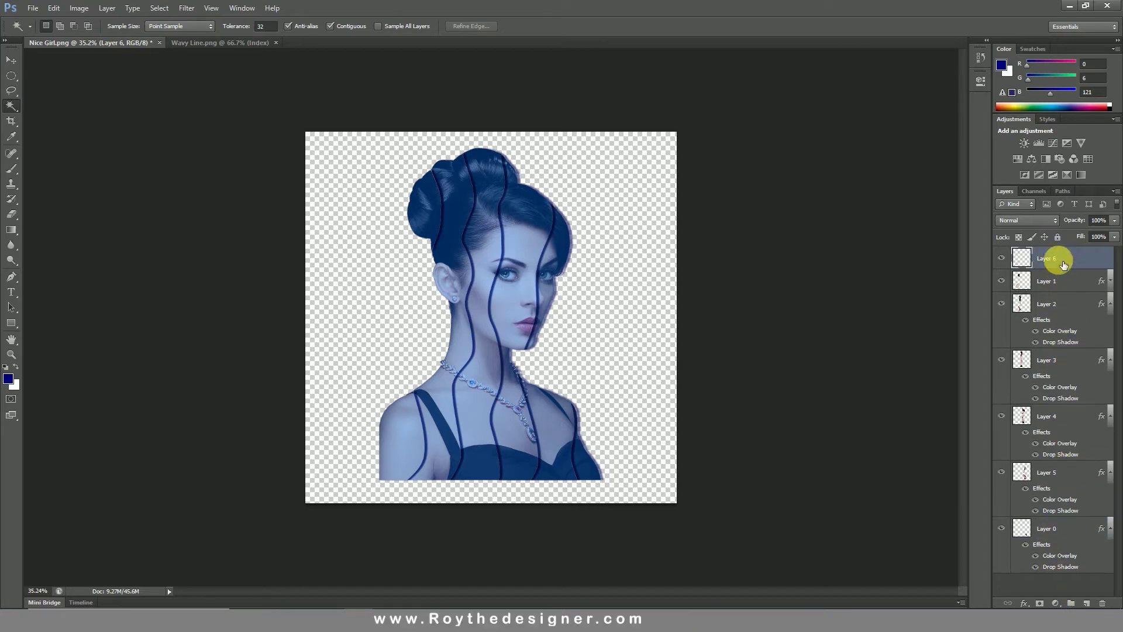
Step: Move Layer 6 to the bottom and fill it with dark blue 020875 using the Paint Bucket
{"action": "left_click_drag", "start_coordinate": [1064, 265], "coordinate": [1059, 574]}
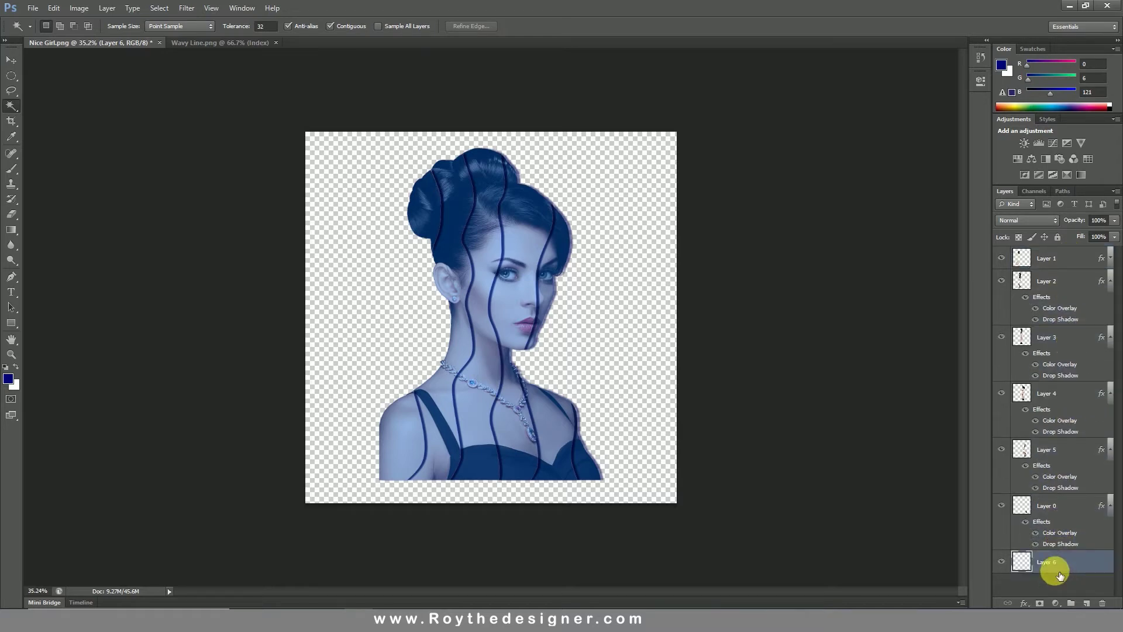
{"action": "left_click", "coordinate": [8, 379]}
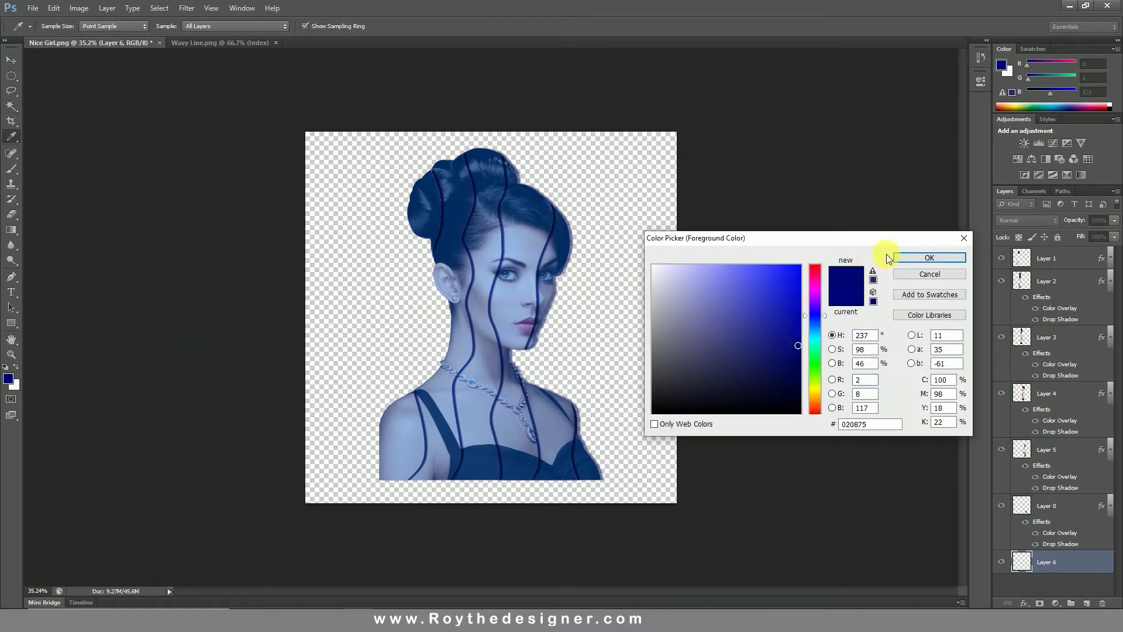
{"action": "left_click", "coordinate": [911, 258]}
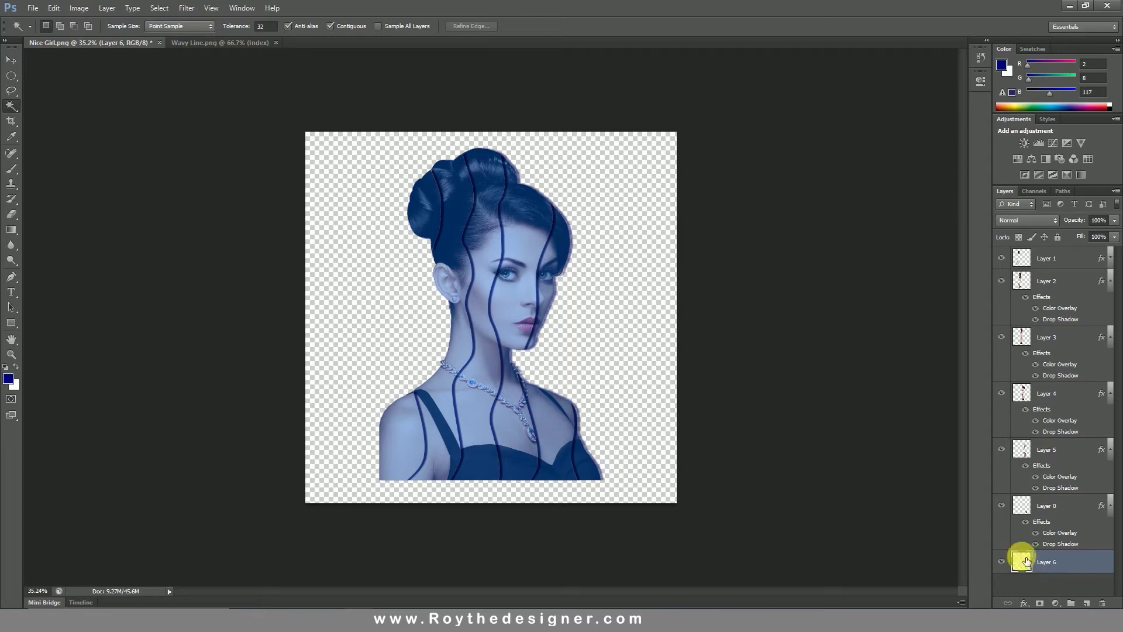
{"action": "right_click", "coordinate": [12, 229]}
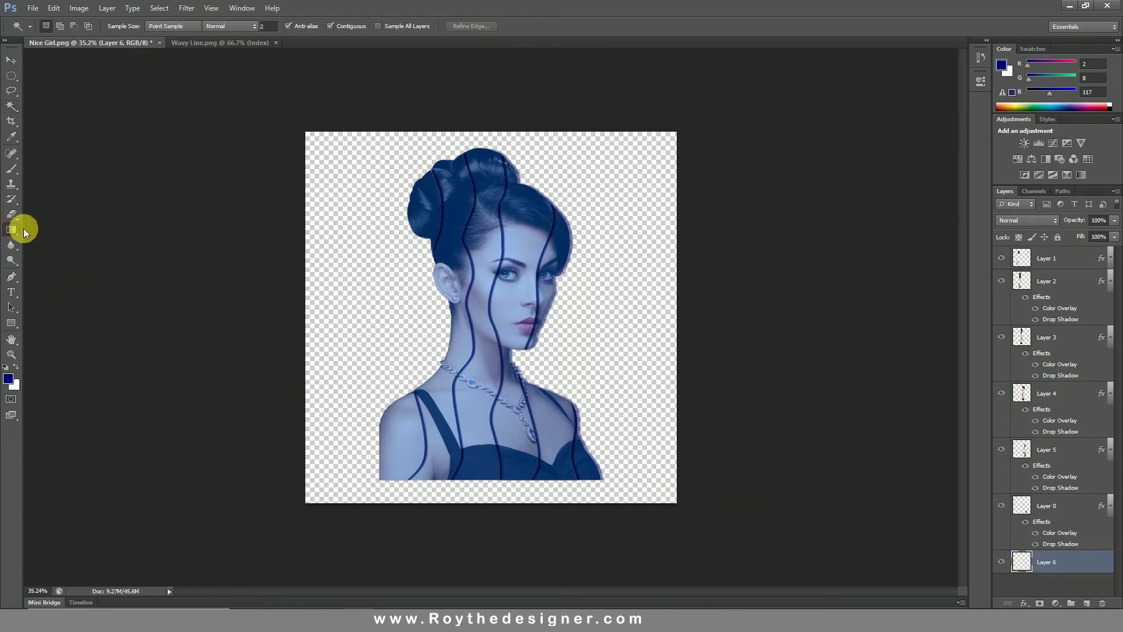
{"action": "left_click", "coordinate": [47, 240]}
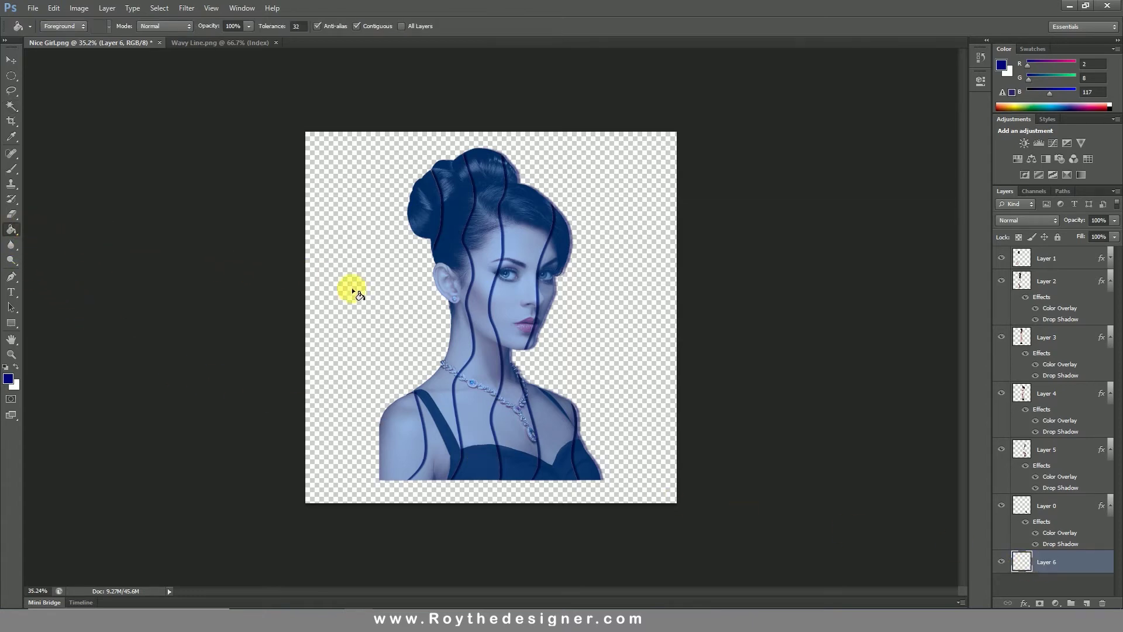
{"action": "left_click", "coordinate": [383, 329]}
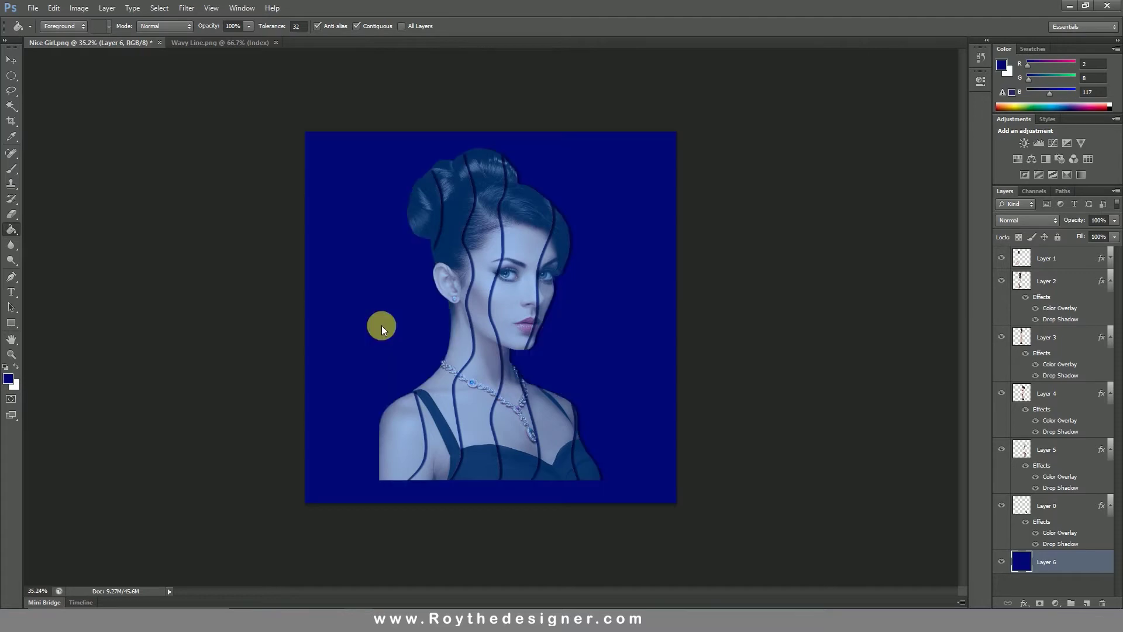
Step: Scroll the view and select Layer 2 in the Layers panel
{"action": "scroll", "coordinate": [381, 329], "scroll_direction": "up", "scroll_amount": 1}
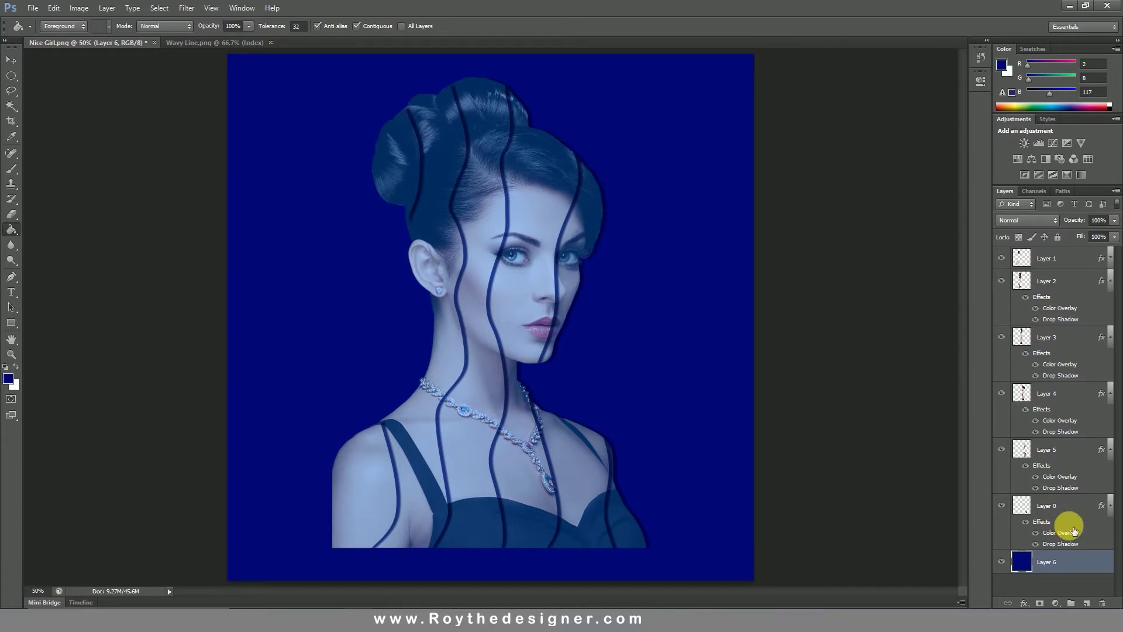
{"action": "scroll", "coordinate": [516, 326], "scroll_direction": "up", "scroll_amount": 1}
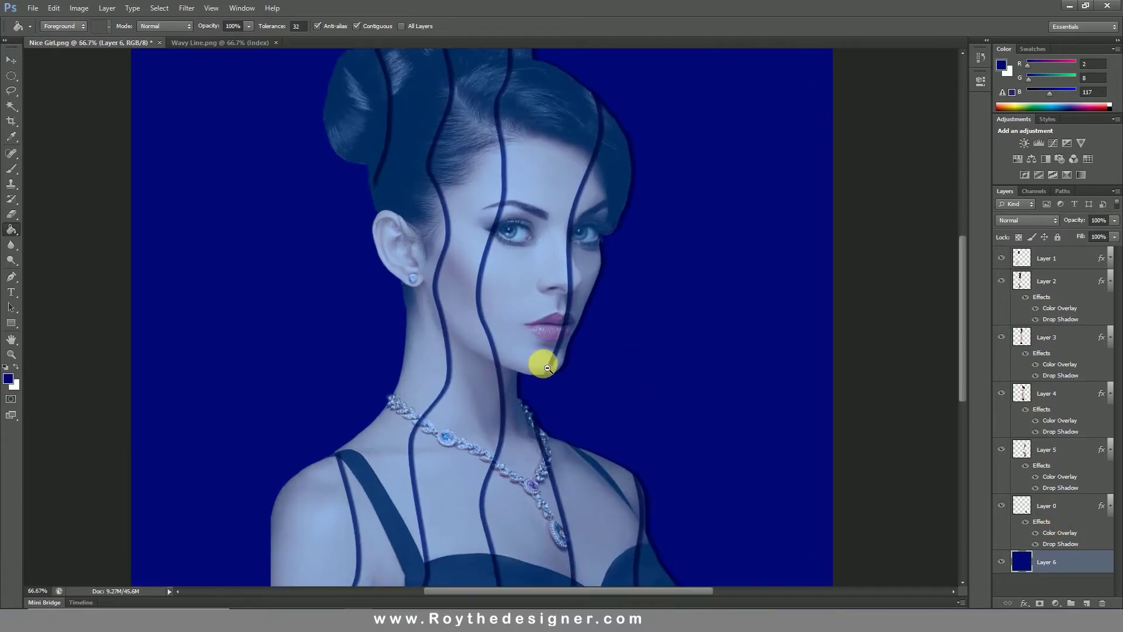
{"action": "scroll", "coordinate": [544, 367], "scroll_direction": "down", "scroll_amount": 1}
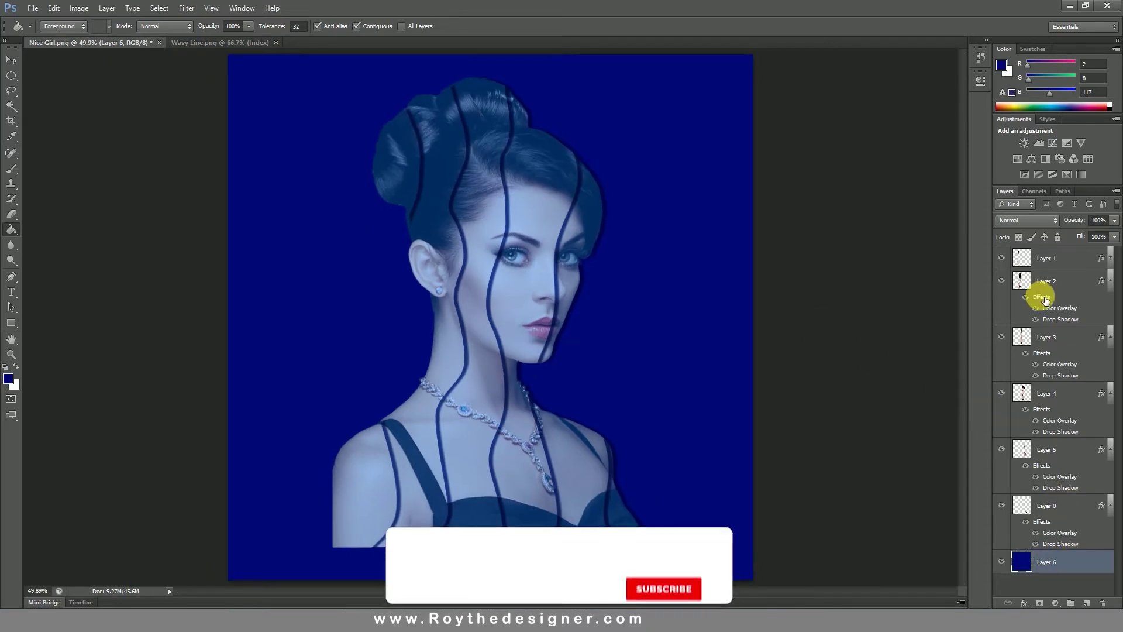
{"action": "left_click", "coordinate": [1069, 262]}
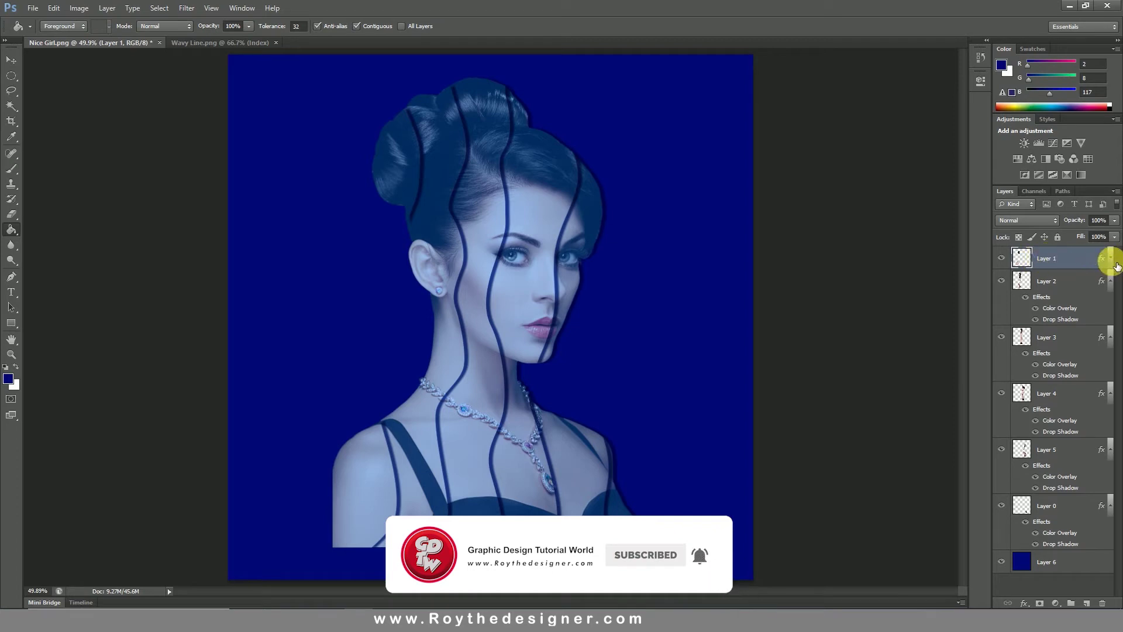
{"action": "left_click", "coordinate": [1062, 304]}
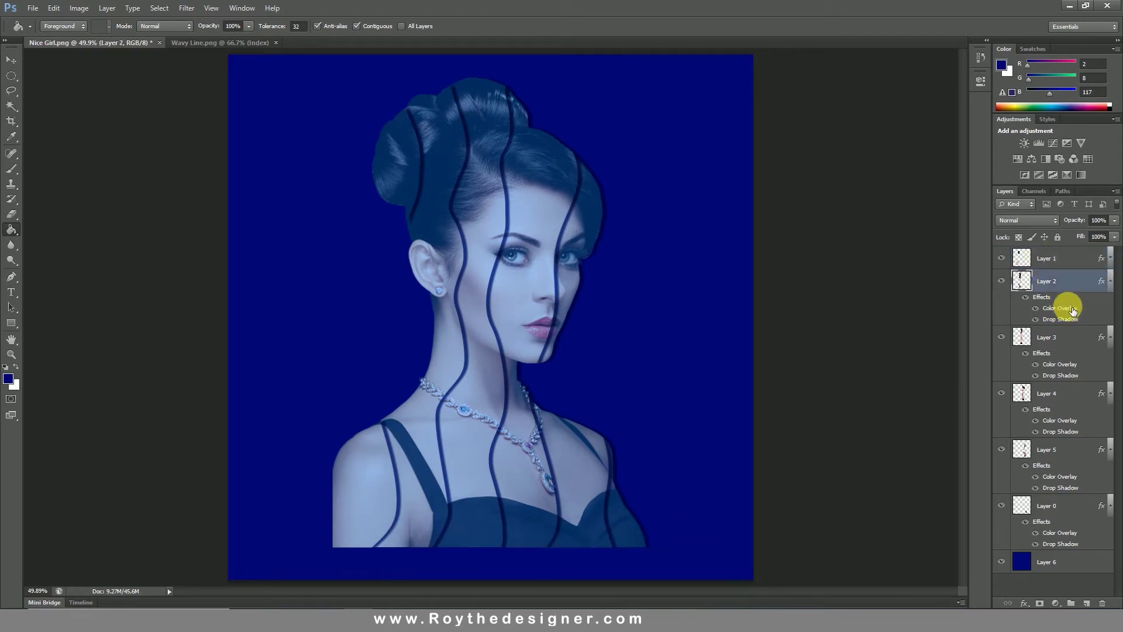
Step: Change Layer 2's Color Overlay colour to magenta d302cc and apply it
{"action": "double_click", "coordinate": [1069, 310]}
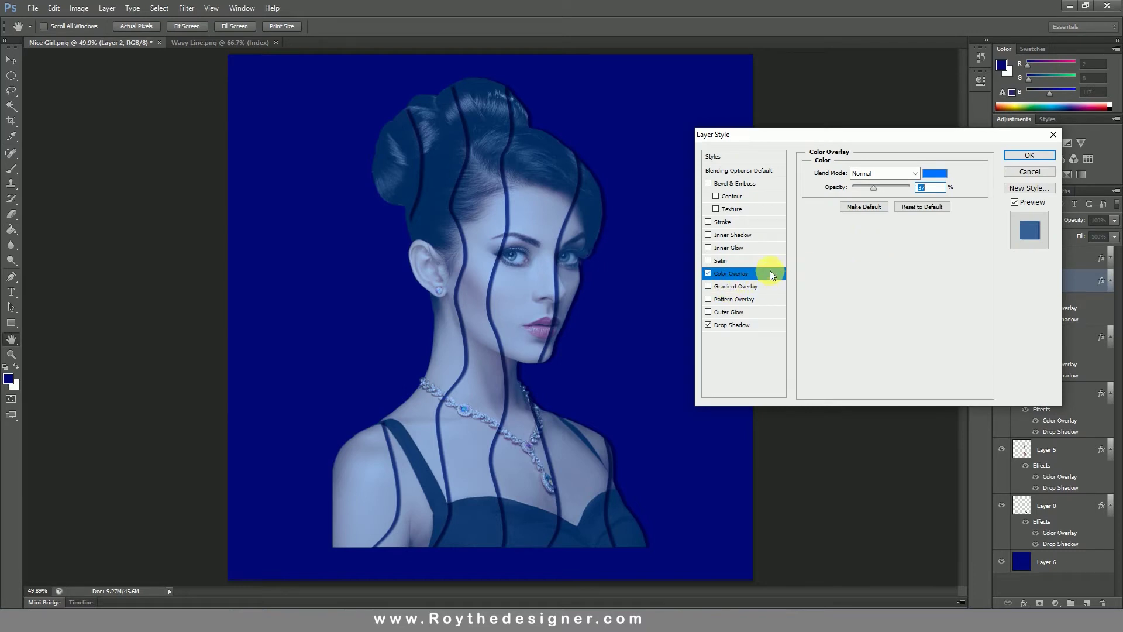
{"action": "left_click", "coordinate": [936, 173]}
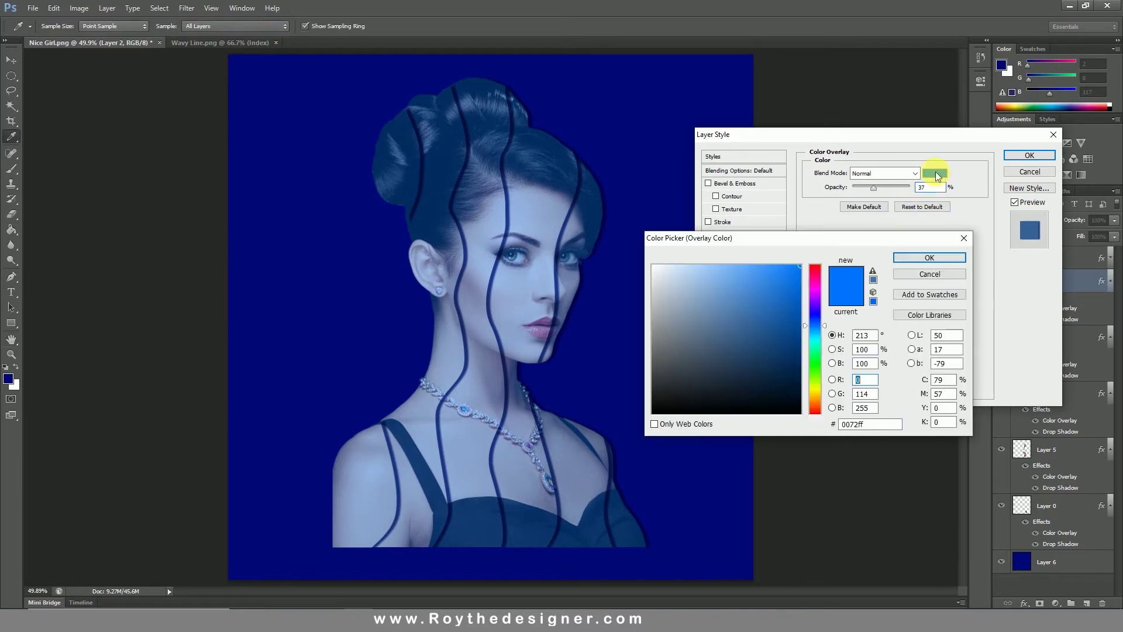
{"action": "left_click_drag", "start_coordinate": [728, 326], "coordinate": [627, 305]}
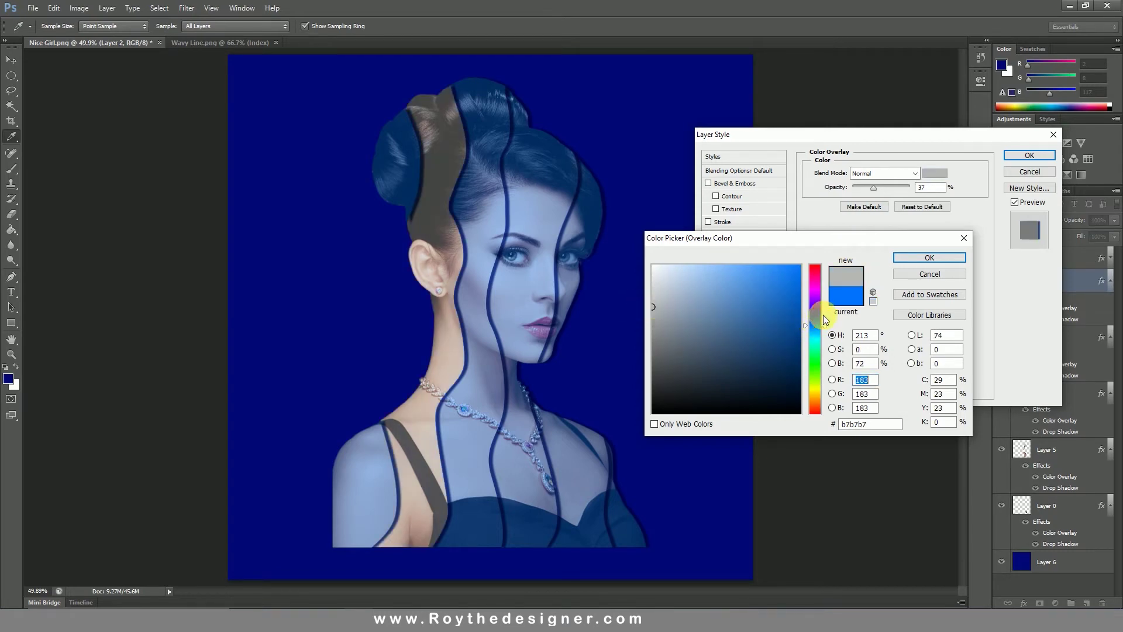
{"action": "left_click_drag", "start_coordinate": [825, 329], "coordinate": [826, 295]}
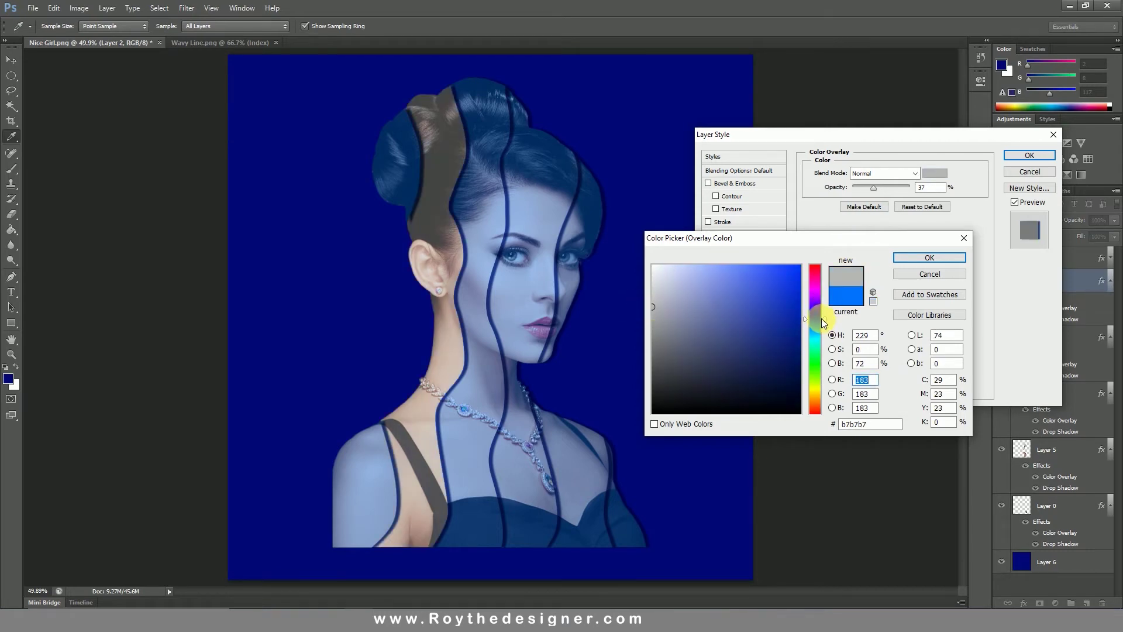
{"action": "left_click", "coordinate": [771, 291]}
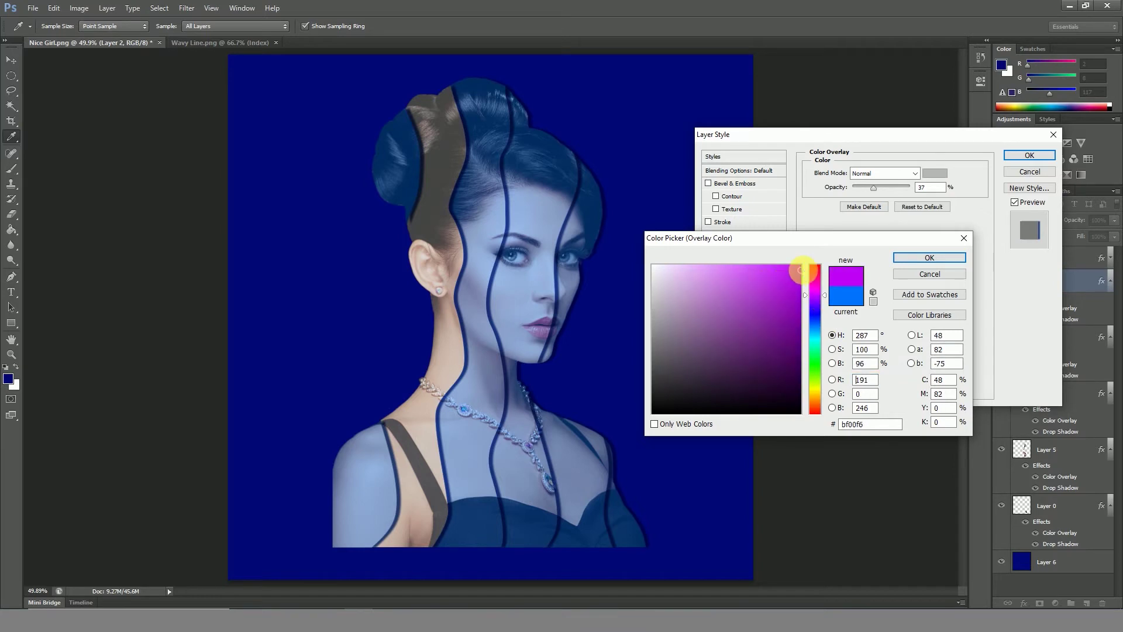
{"action": "left_click", "coordinate": [723, 293]}
{"action": "left_click_drag", "start_coordinate": [724, 292], "coordinate": [649, 267]}
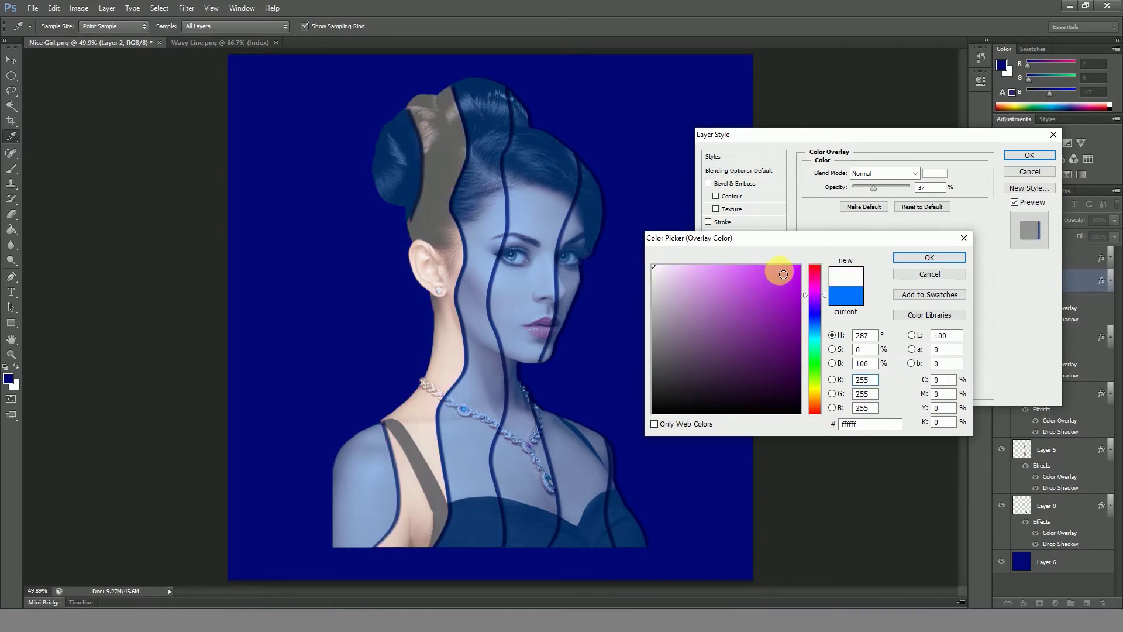
{"action": "left_click_drag", "start_coordinate": [822, 295], "coordinate": [815, 289]}
{"action": "left_click", "coordinate": [757, 267]}
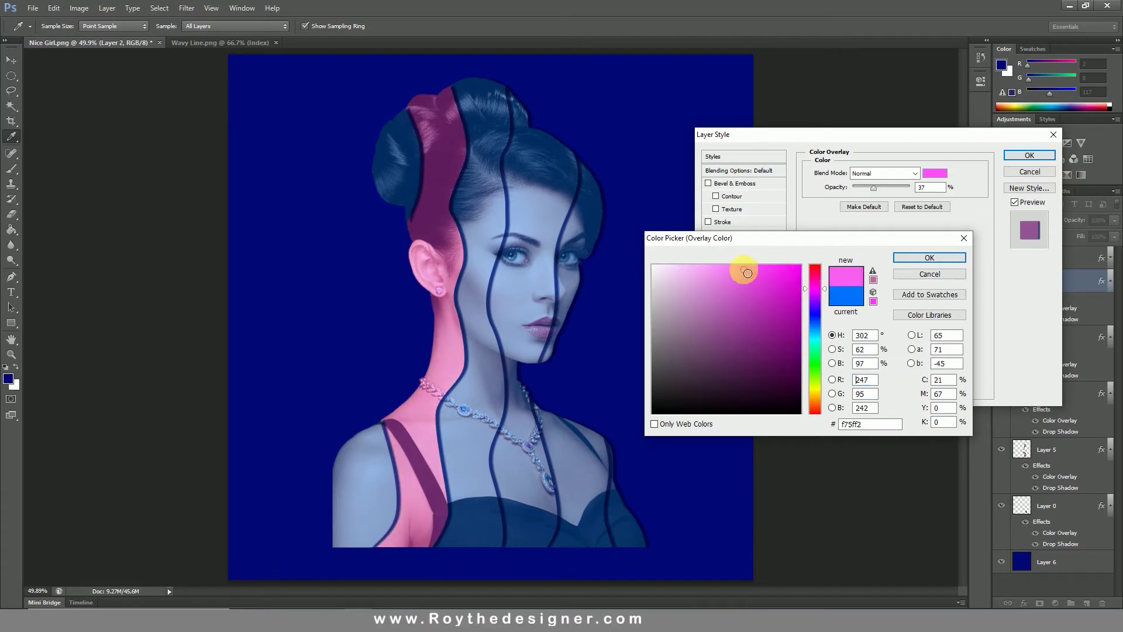
{"action": "mouse_move", "coordinate": [759, 268]}
{"action": "left_mouse_down"}
{"action": "mouse_move", "coordinate": [802, 312]}
{"action": "mouse_move", "coordinate": [800, 291]}
{"action": "left_mouse_up"}
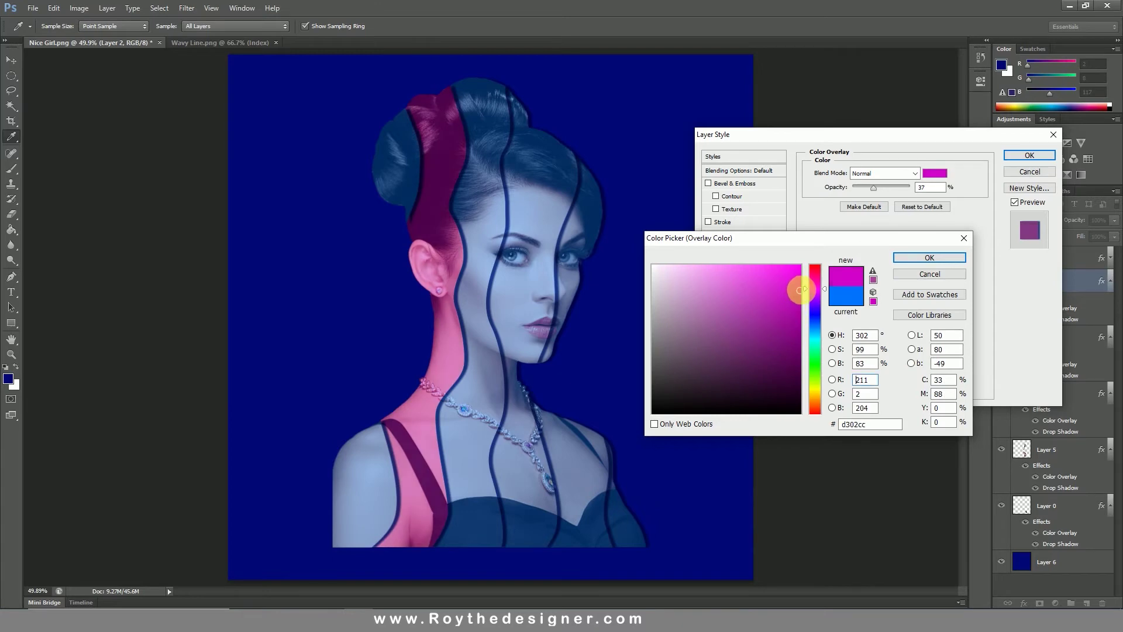
{"action": "left_click", "coordinate": [916, 261]}
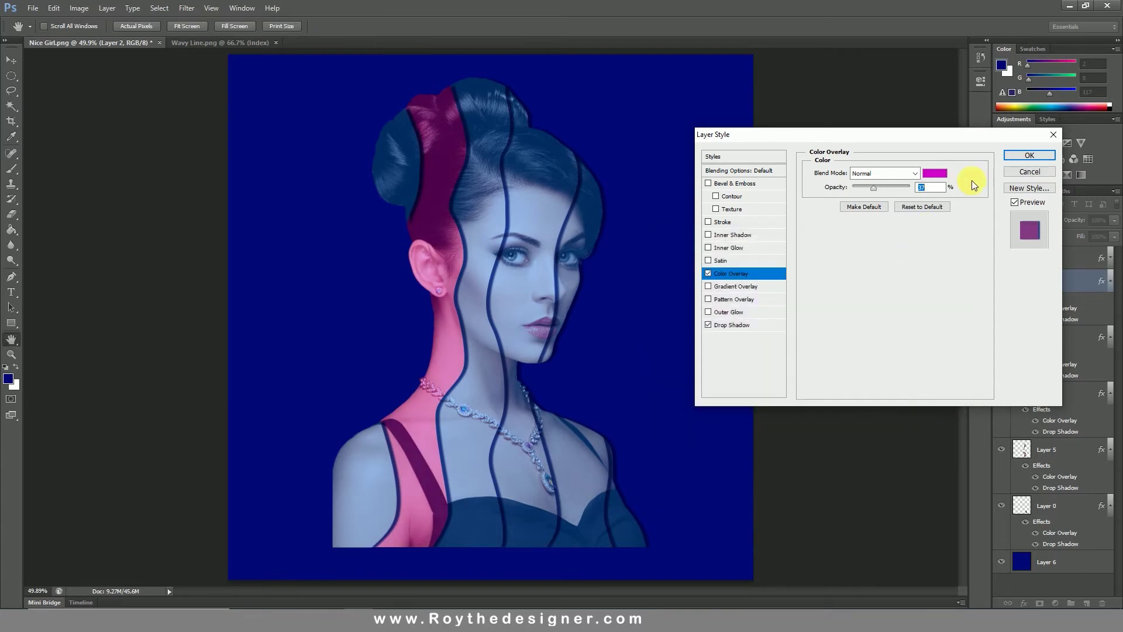
{"action": "left_click", "coordinate": [1029, 155]}
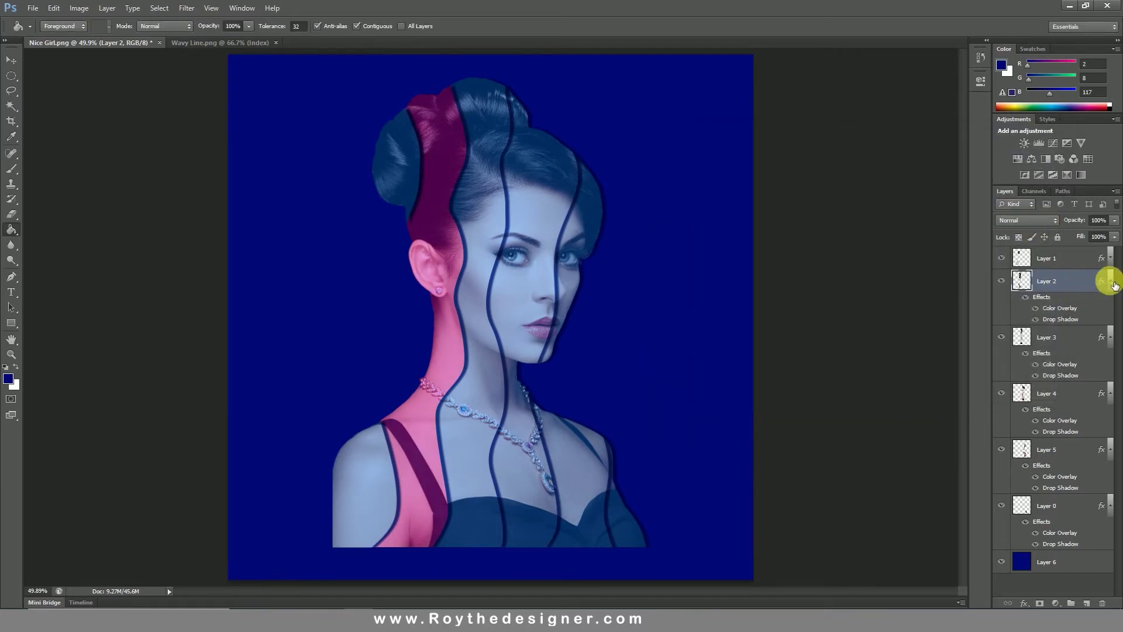
Step: Set Layer 3's Color Overlay to red ff0000 at about 15% opacity
{"action": "left_click", "coordinate": [1109, 281]}
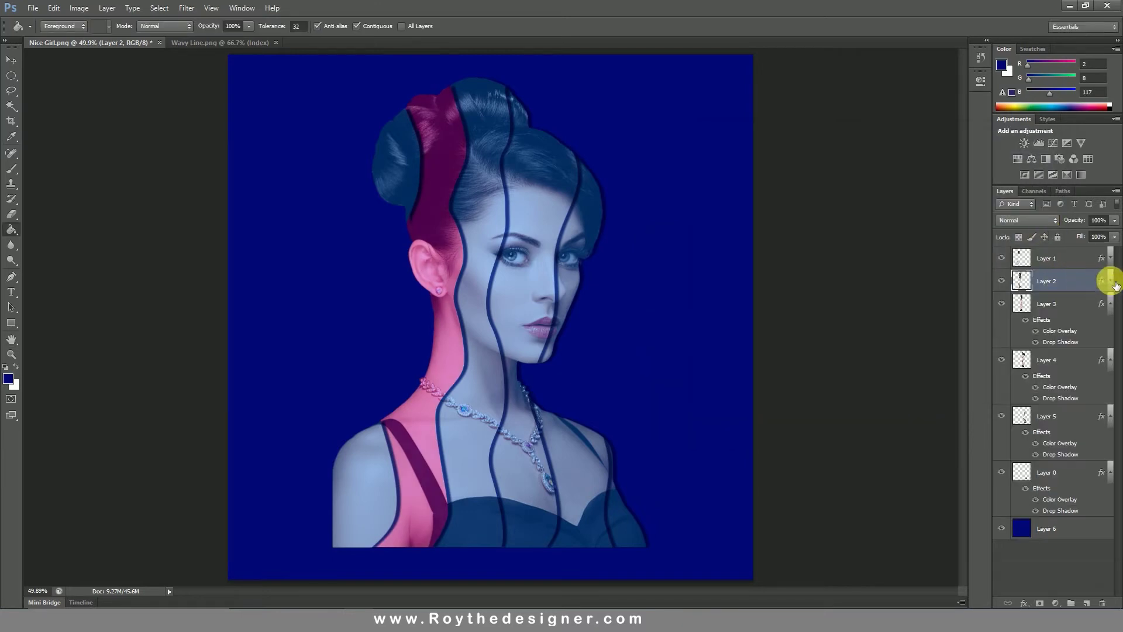
{"action": "left_click", "coordinate": [1068, 332]}
{"action": "double_click", "coordinate": [1067, 332]}
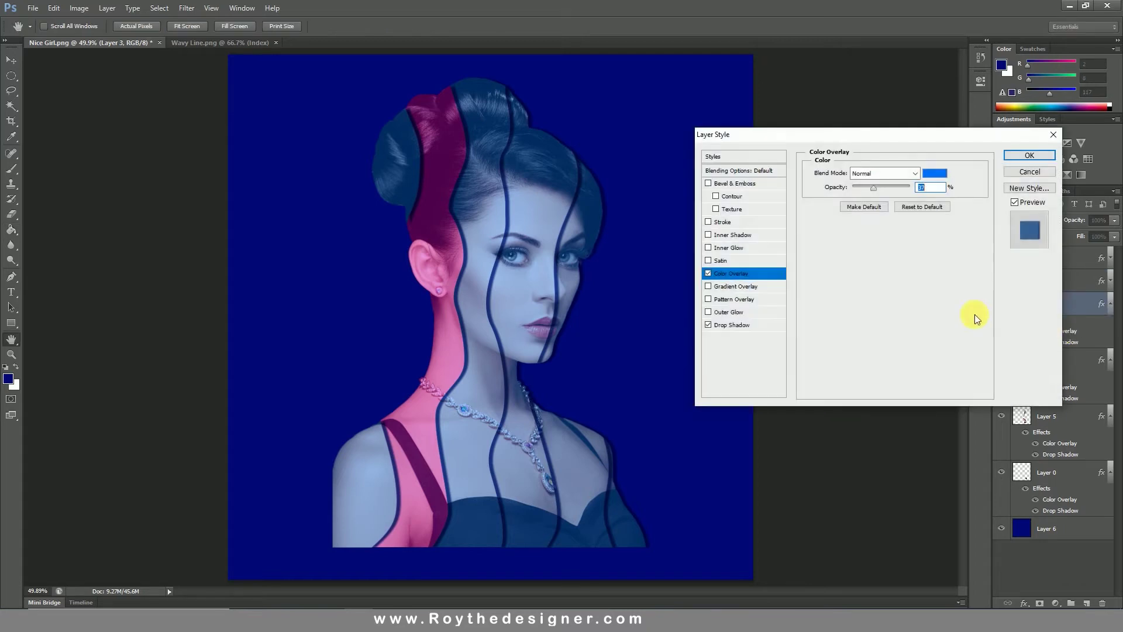
{"action": "left_click", "coordinate": [935, 173]}
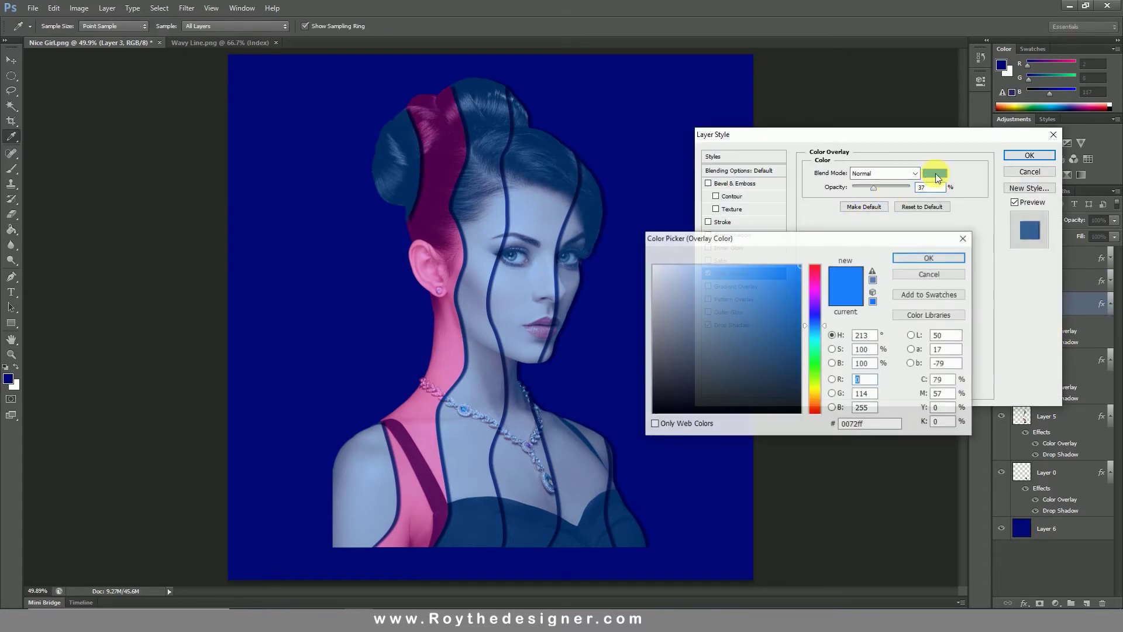
{"action": "left_click_drag", "start_coordinate": [822, 299], "coordinate": [824, 265]}
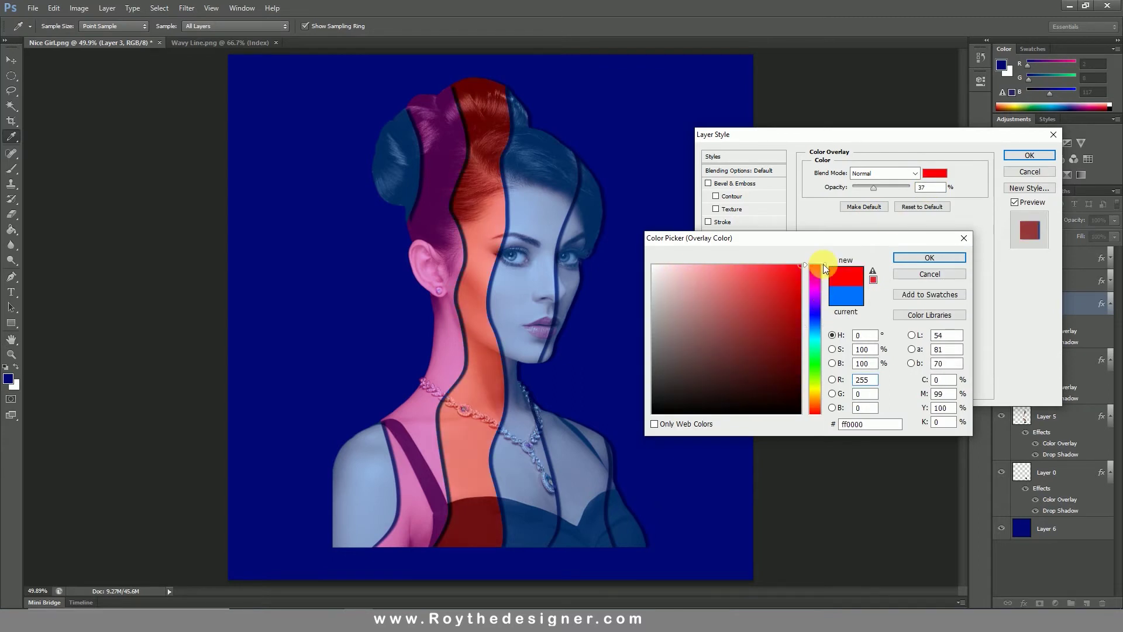
{"action": "left_click", "coordinate": [923, 258]}
{"action": "left_click_drag", "start_coordinate": [873, 187], "coordinate": [858, 187]}
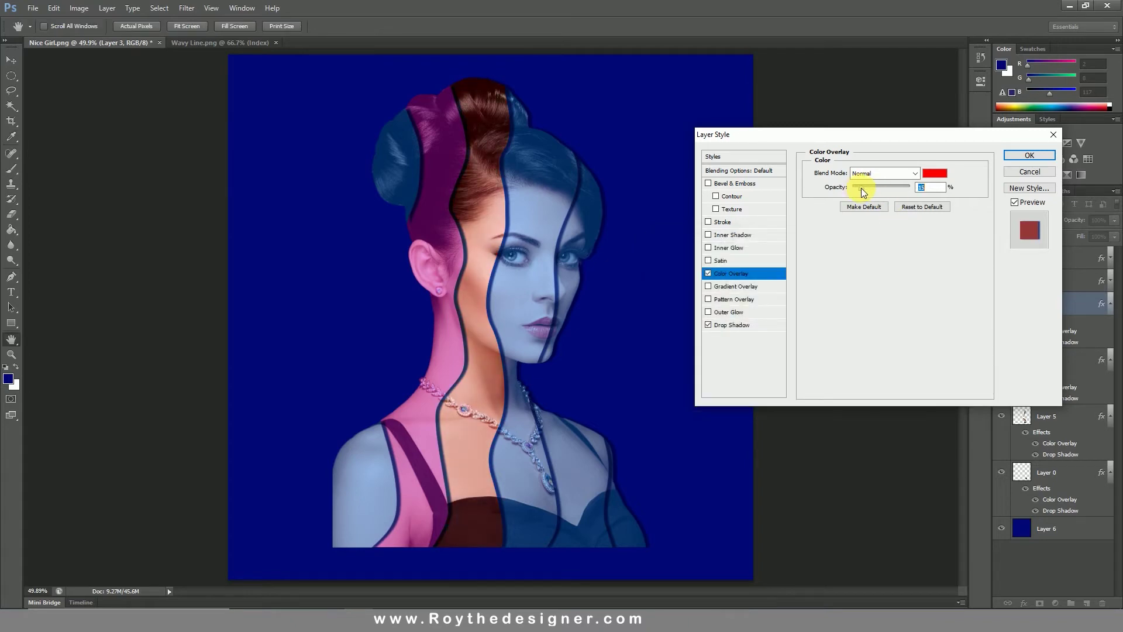
{"action": "left_click", "coordinate": [1029, 156]}
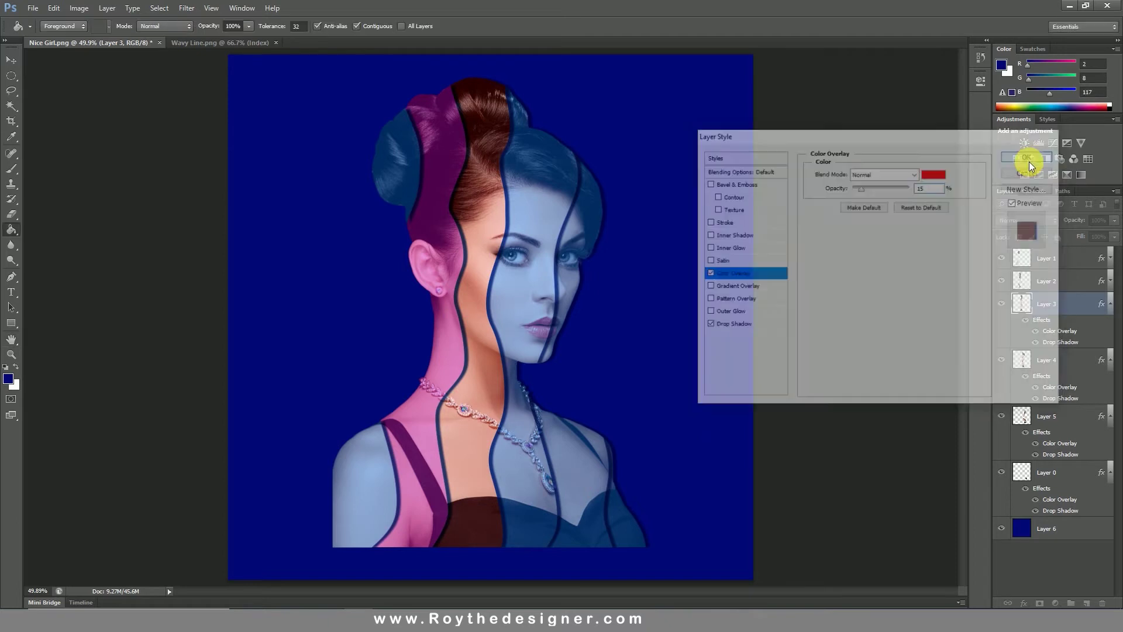
Step: Switch Layer 4's Color Overlay colour from blue to cyan 00ffe4
{"action": "left_click", "coordinate": [1110, 304]}
{"action": "left_click", "coordinate": [1079, 334]}
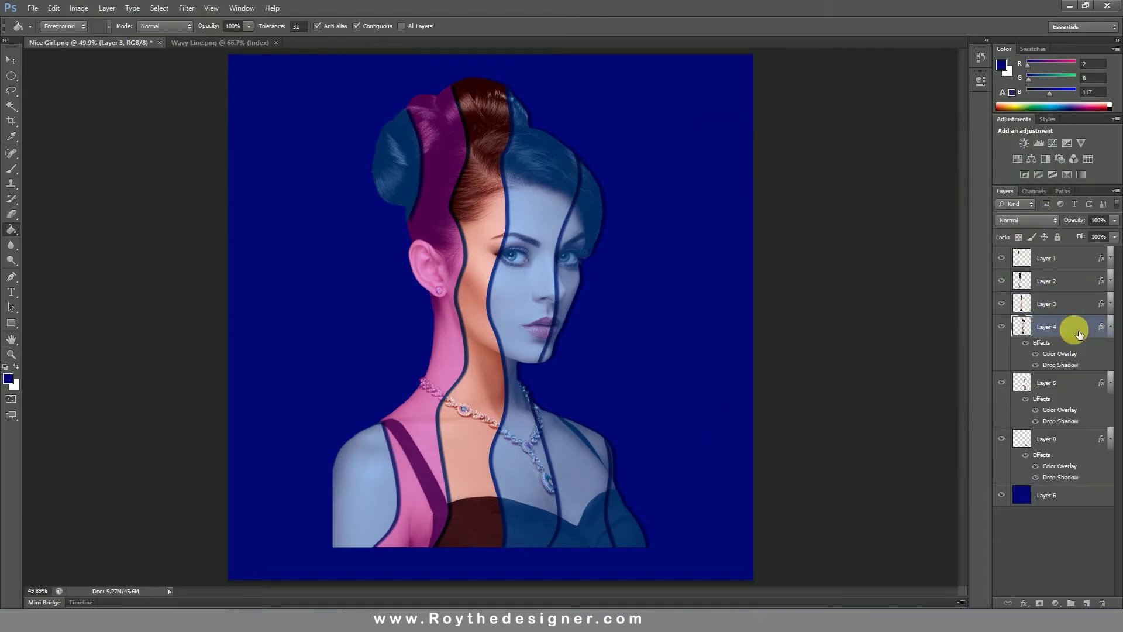
{"action": "double_click", "coordinate": [1064, 331]}
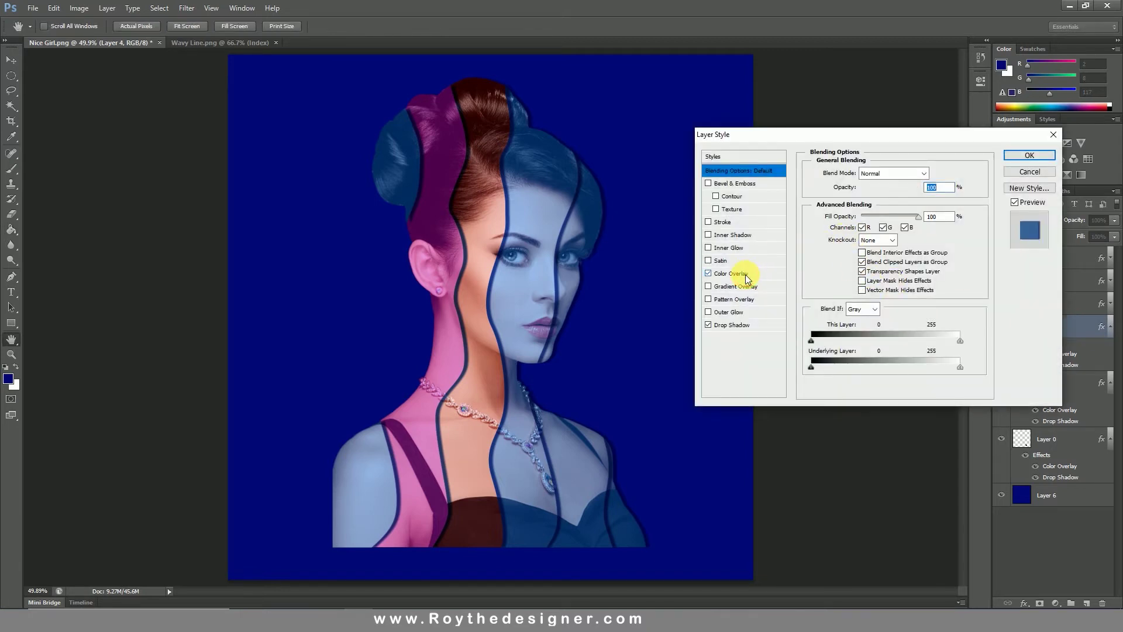
{"action": "left_click", "coordinate": [744, 275]}
{"action": "left_click", "coordinate": [932, 174]}
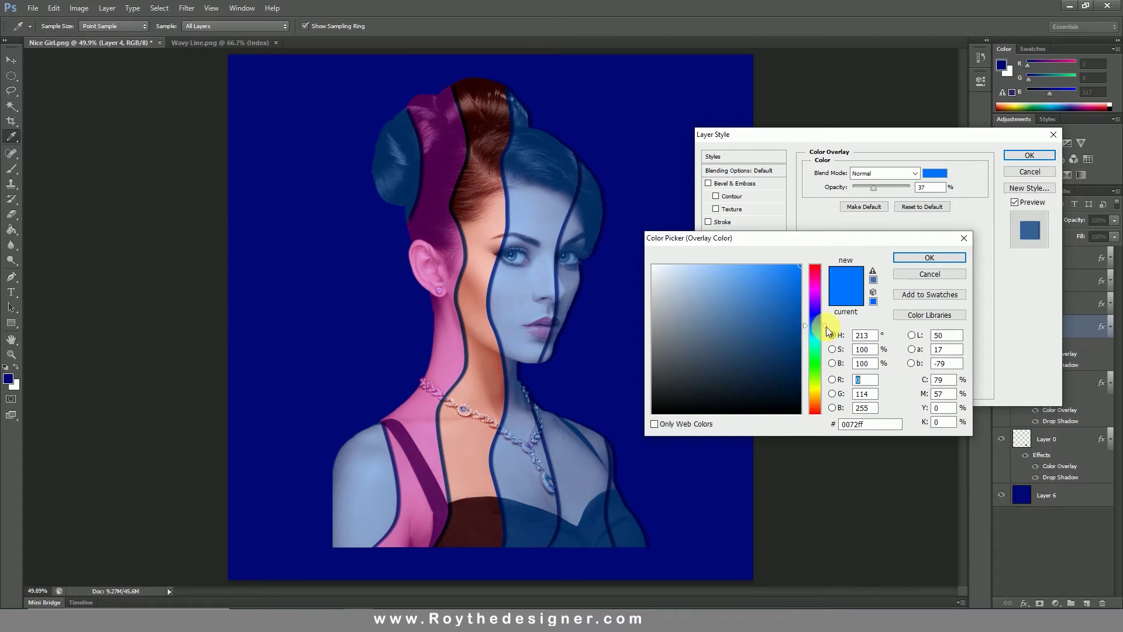
{"action": "left_click_drag", "start_coordinate": [826, 328], "coordinate": [826, 343]}
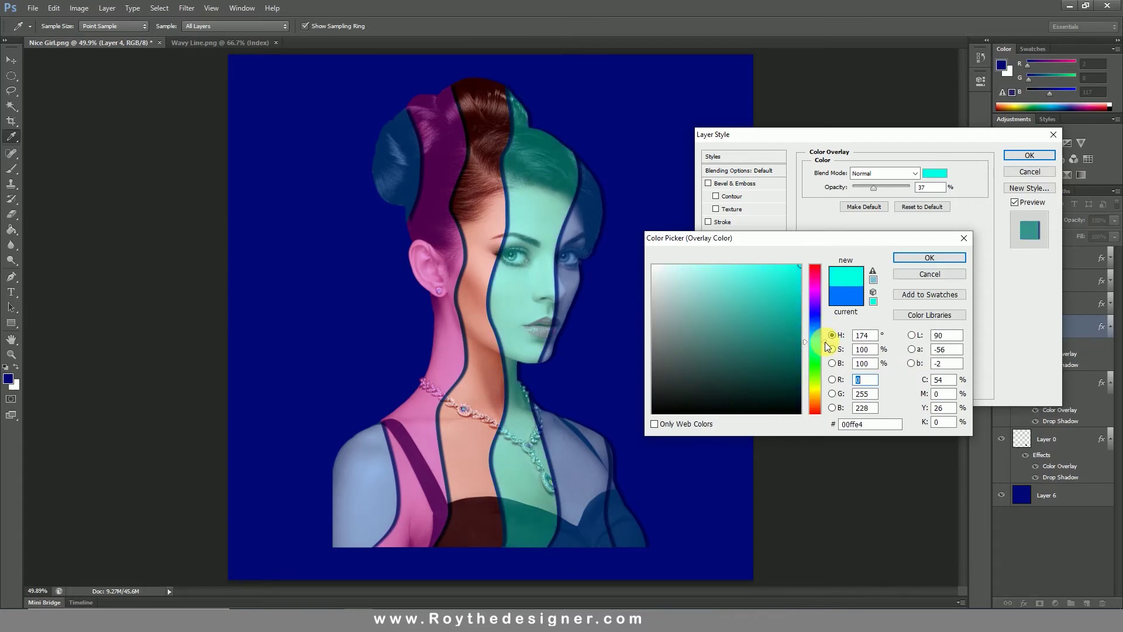
{"action": "left_click", "coordinate": [922, 258]}
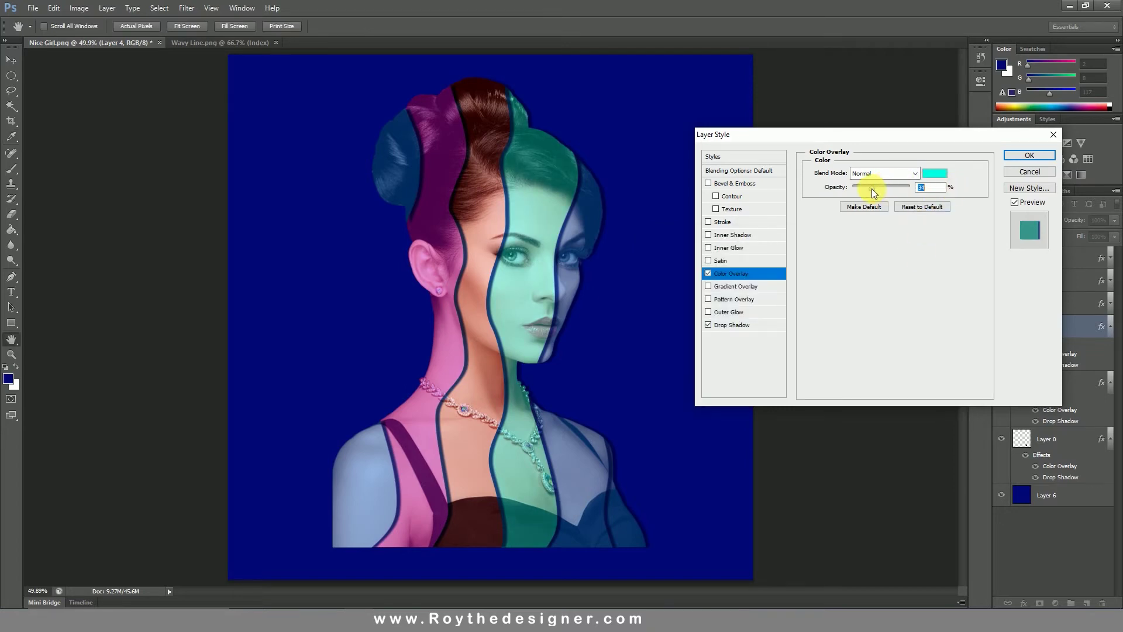
{"action": "left_click", "coordinate": [1018, 156]}
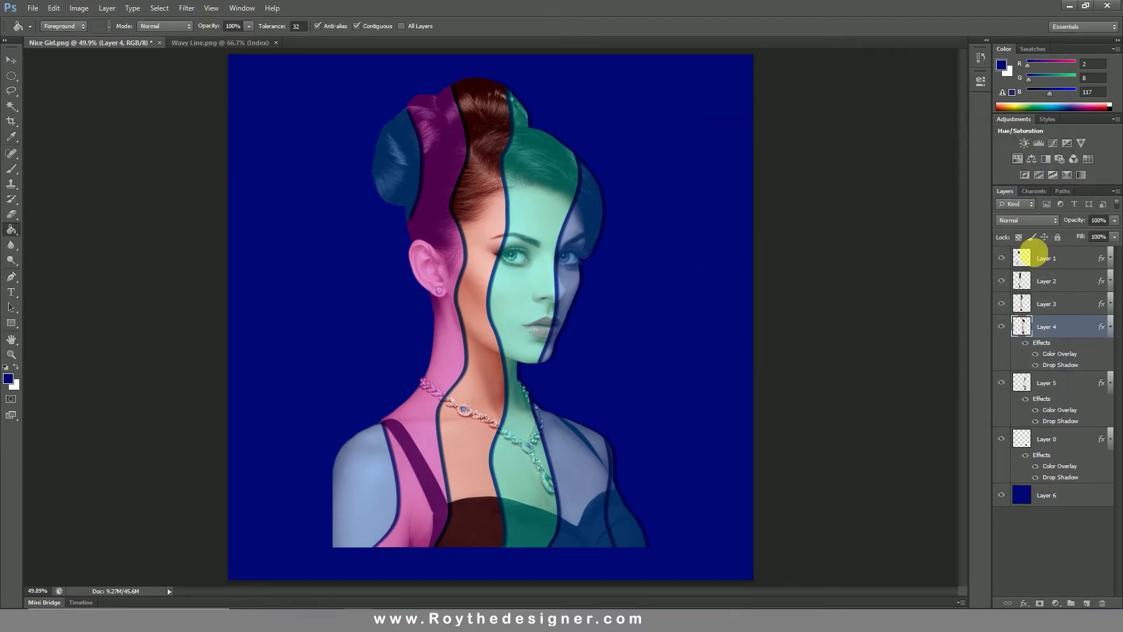
Step: Make Layer 5's Color Overlay yellow fcff00 at about 18% opacity
{"action": "left_click", "coordinate": [1118, 332]}
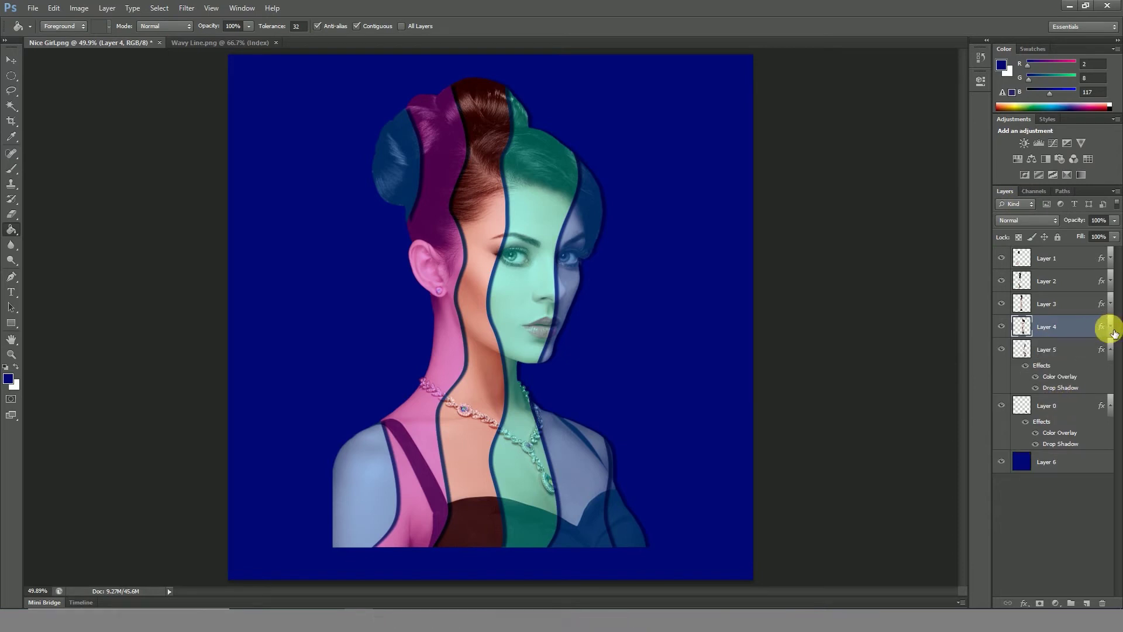
{"action": "left_click", "coordinate": [1077, 353]}
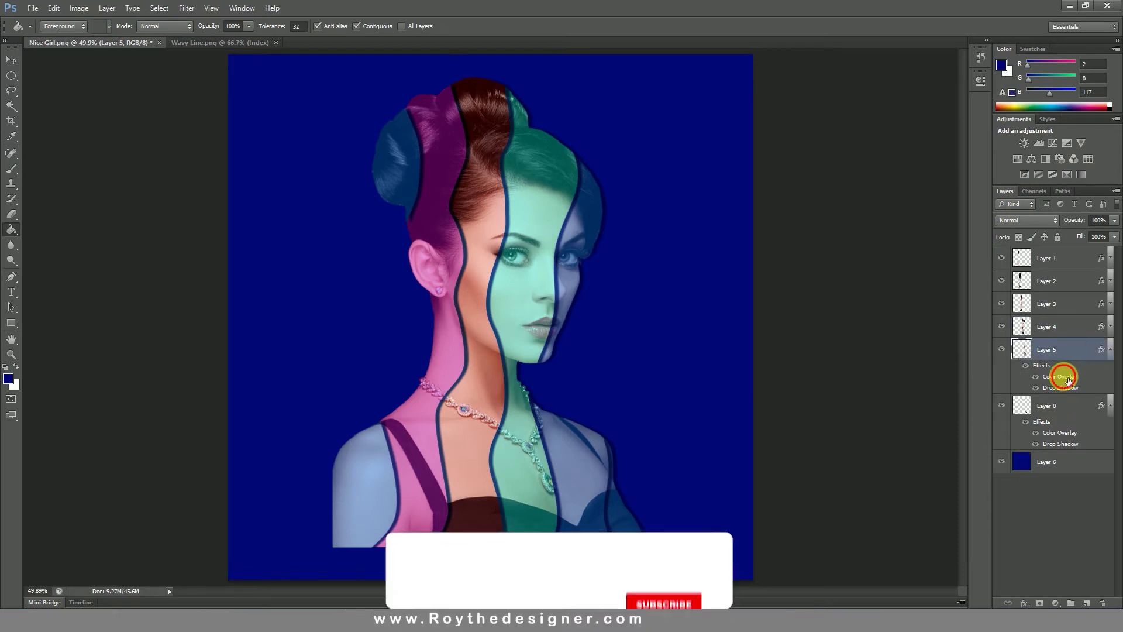
{"action": "double_click", "coordinate": [1072, 375]}
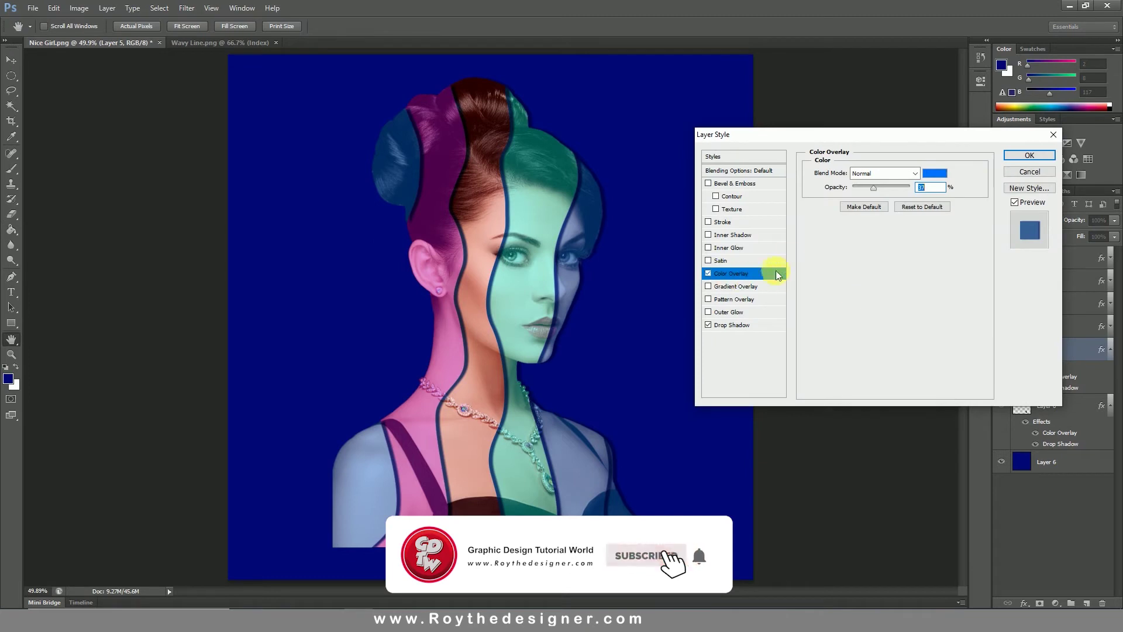
{"action": "left_click", "coordinate": [934, 173]}
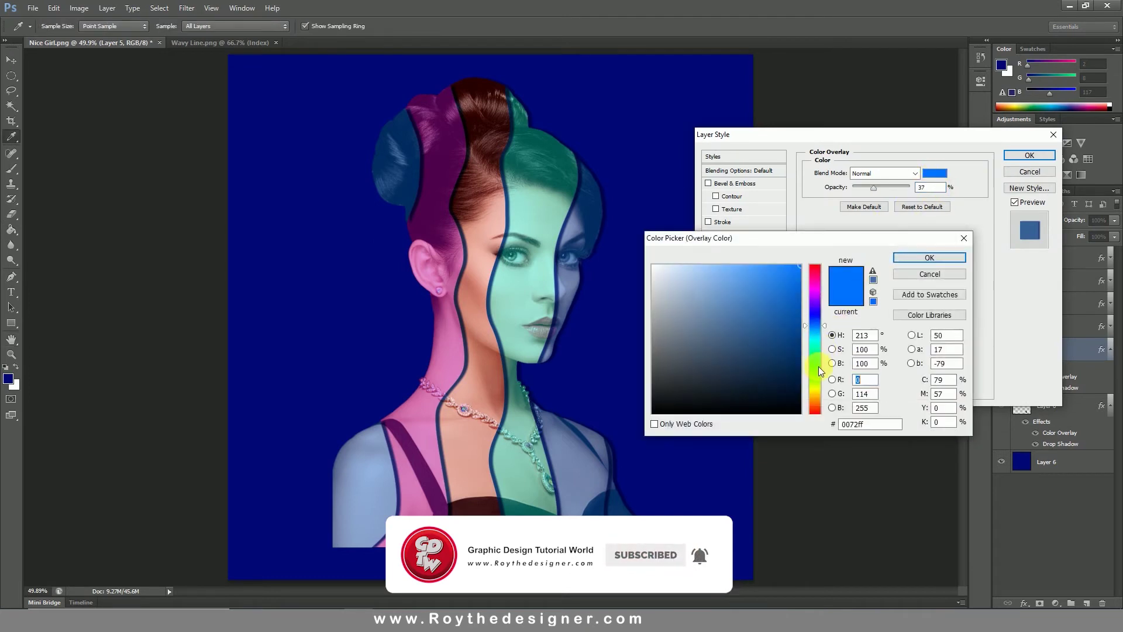
{"action": "left_click", "coordinate": [815, 390]}
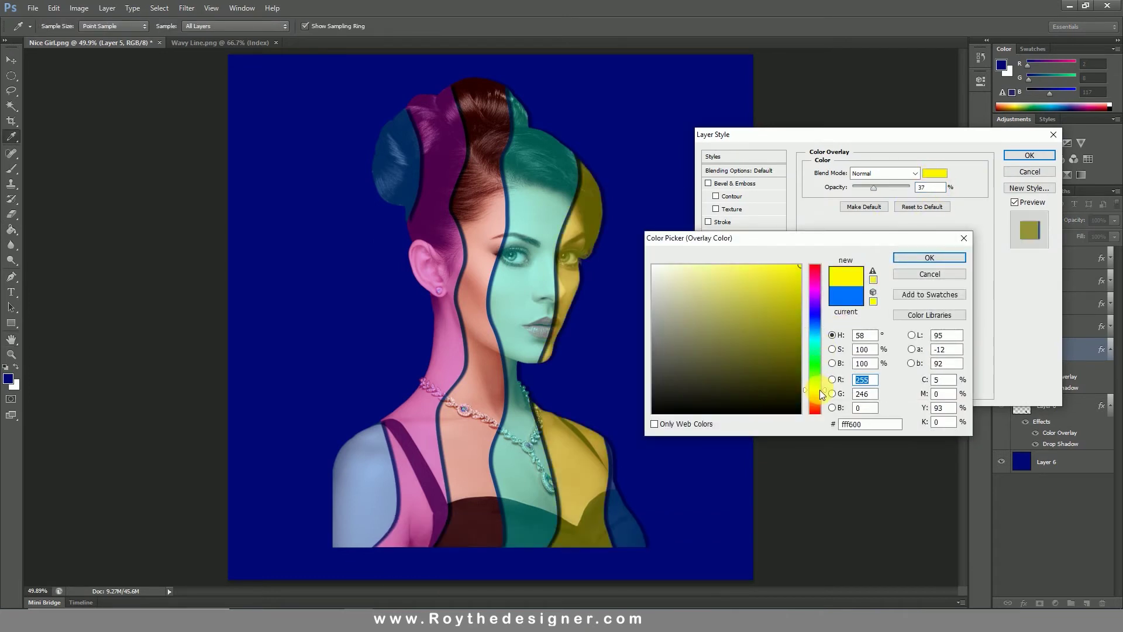
{"action": "left_click_drag", "start_coordinate": [818, 394], "coordinate": [818, 393]}
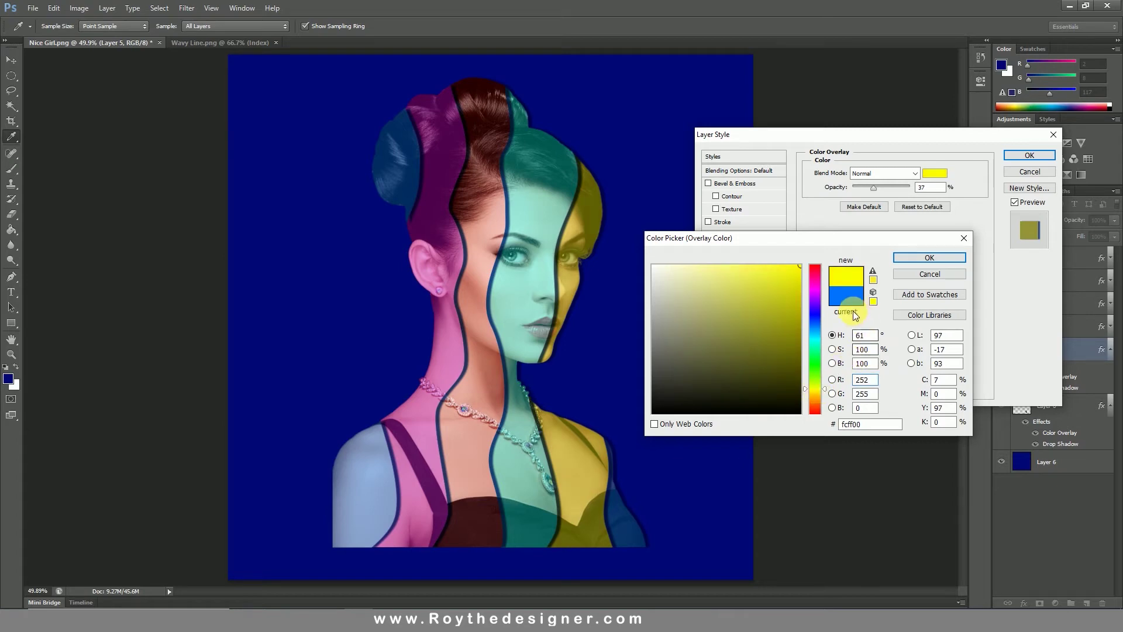
{"action": "left_click", "coordinate": [924, 257]}
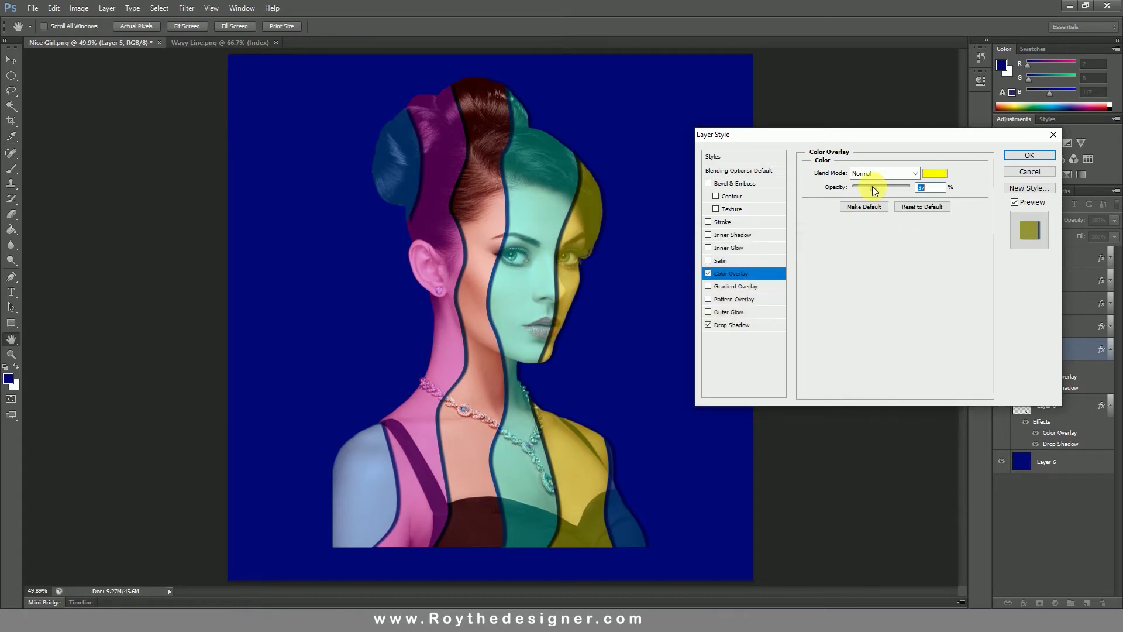
{"action": "left_click_drag", "start_coordinate": [873, 188], "coordinate": [863, 196]}
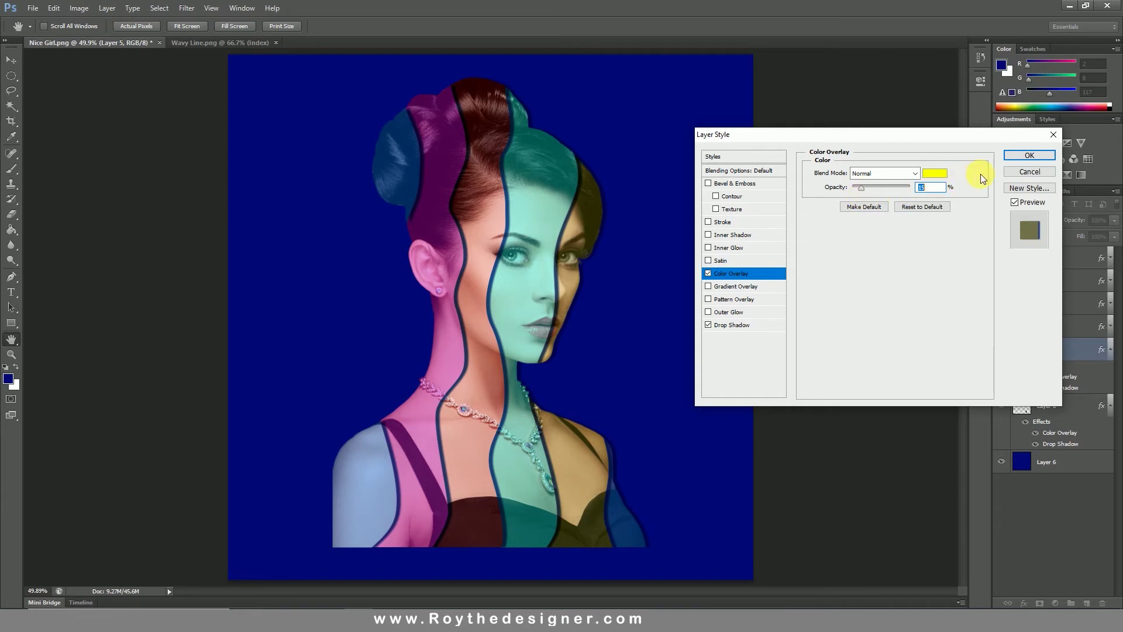
{"action": "left_click", "coordinate": [1013, 158]}
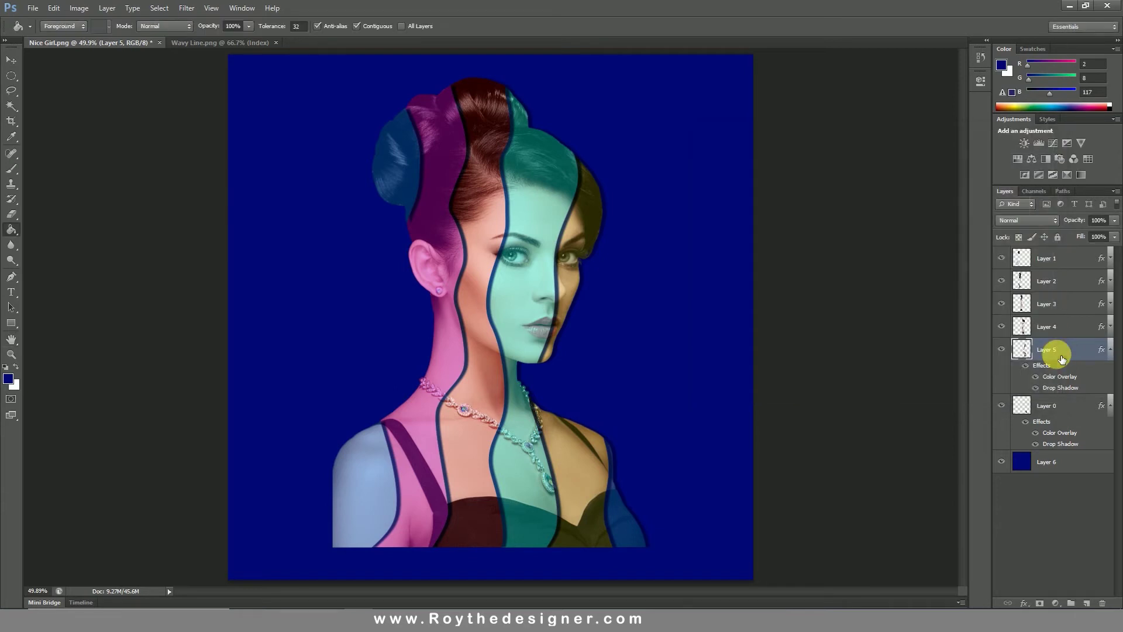
Step: Recolour Layer 0's Color Overlay from blue to green 00c95a
{"action": "left_click", "coordinate": [1114, 356]}
{"action": "left_click", "coordinate": [1070, 406]}
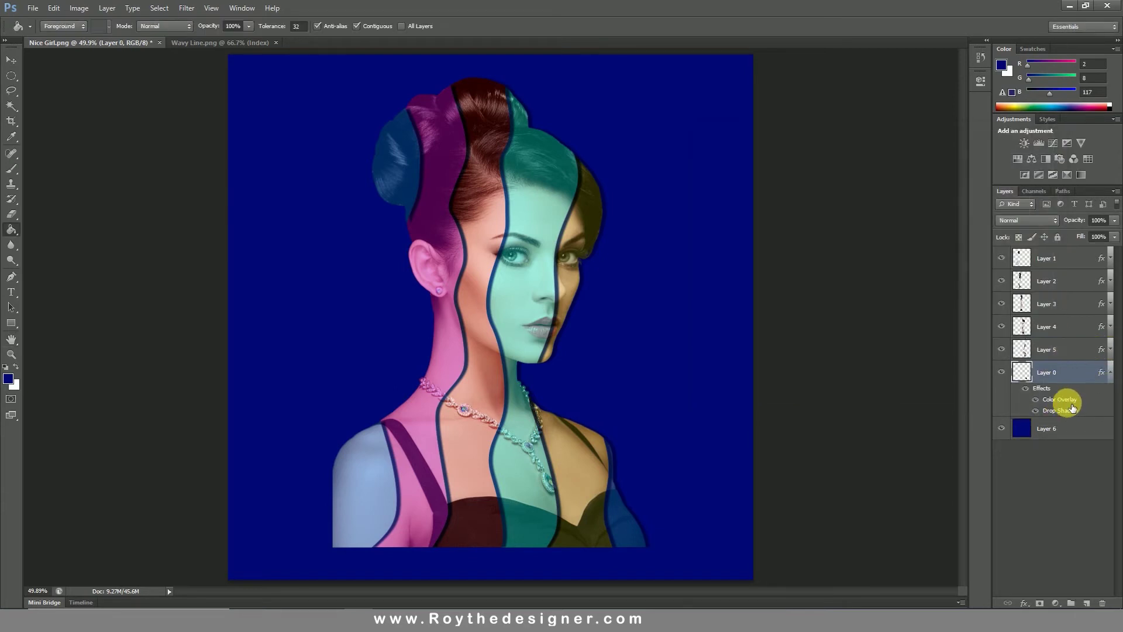
{"action": "double_click", "coordinate": [1069, 403]}
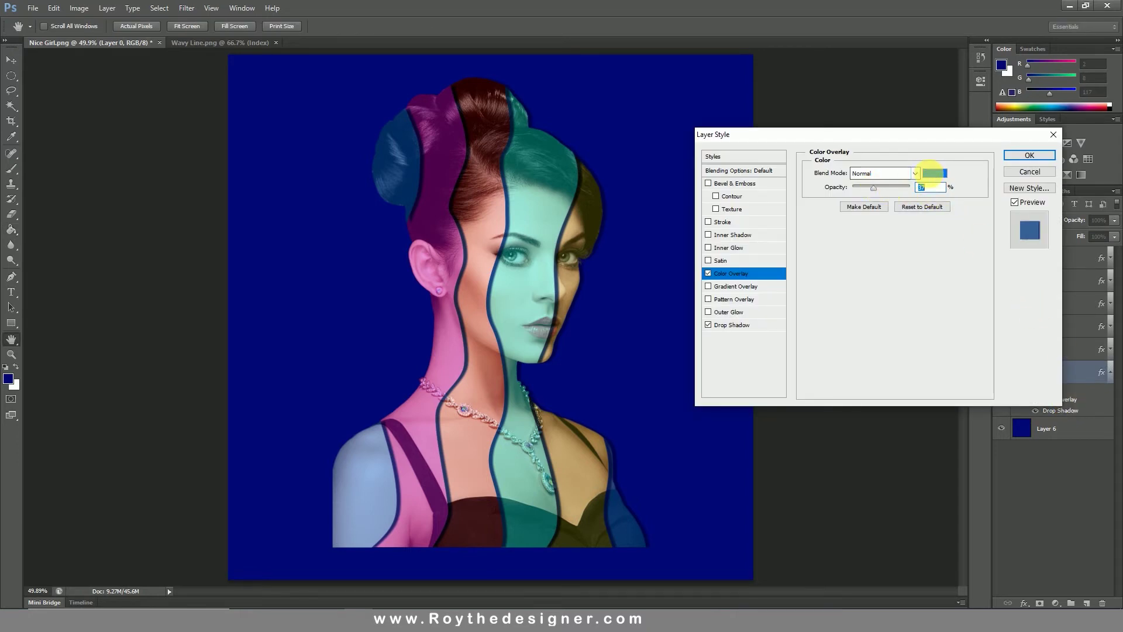
{"action": "left_click", "coordinate": [935, 173]}
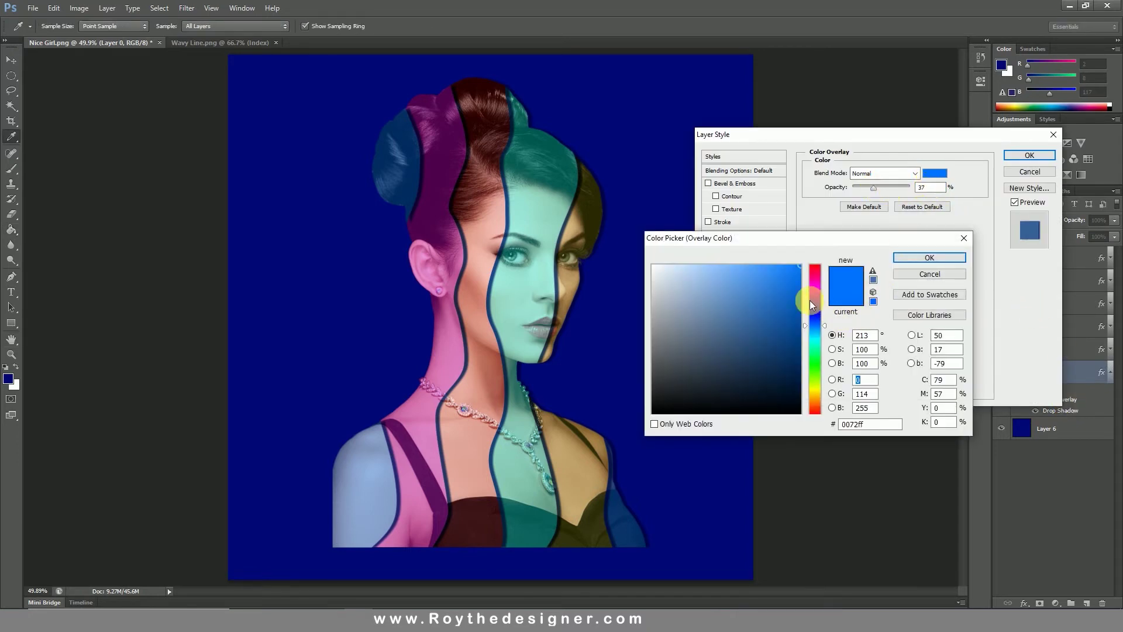
{"action": "mouse_move", "coordinate": [785, 281]}
{"action": "left_mouse_down"}
{"action": "mouse_move", "coordinate": [652, 276]}
{"action": "mouse_move", "coordinate": [657, 285]}
{"action": "left_mouse_up"}
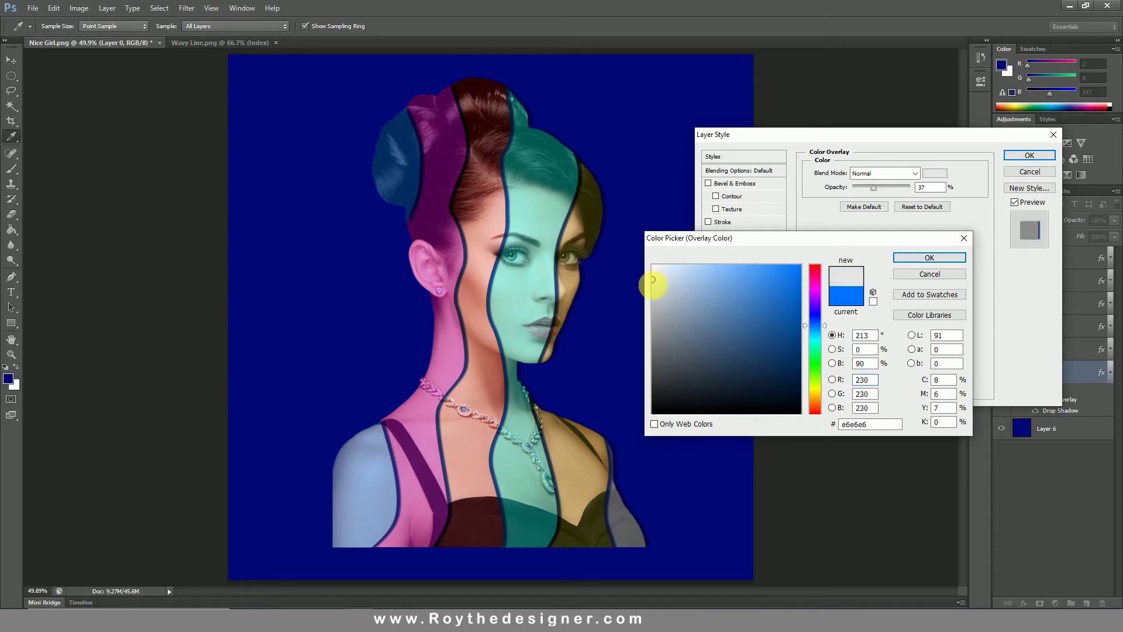
{"action": "left_click_drag", "start_coordinate": [825, 329], "coordinate": [827, 349]}
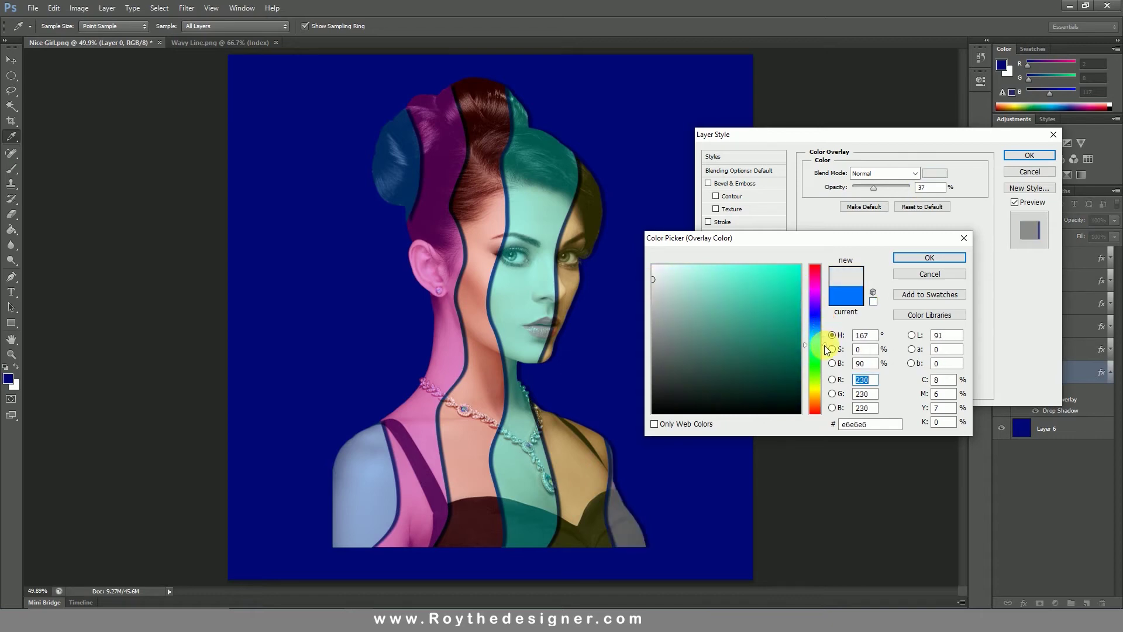
{"action": "left_click", "coordinate": [800, 296]}
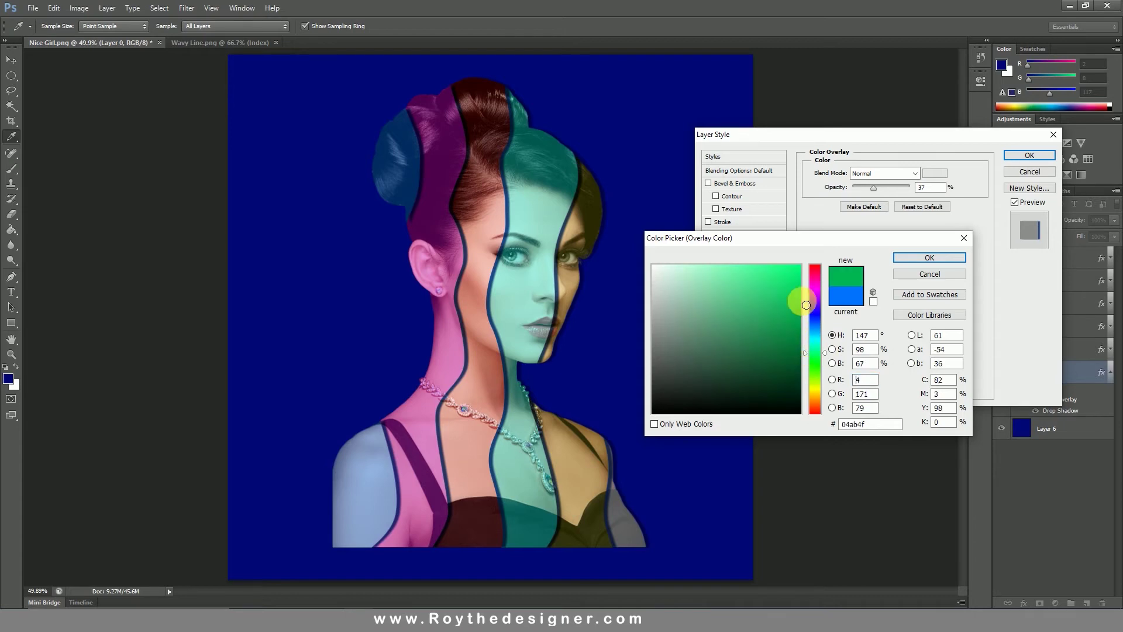
{"action": "left_click", "coordinate": [929, 257]}
{"action": "left_click", "coordinate": [1015, 156]}
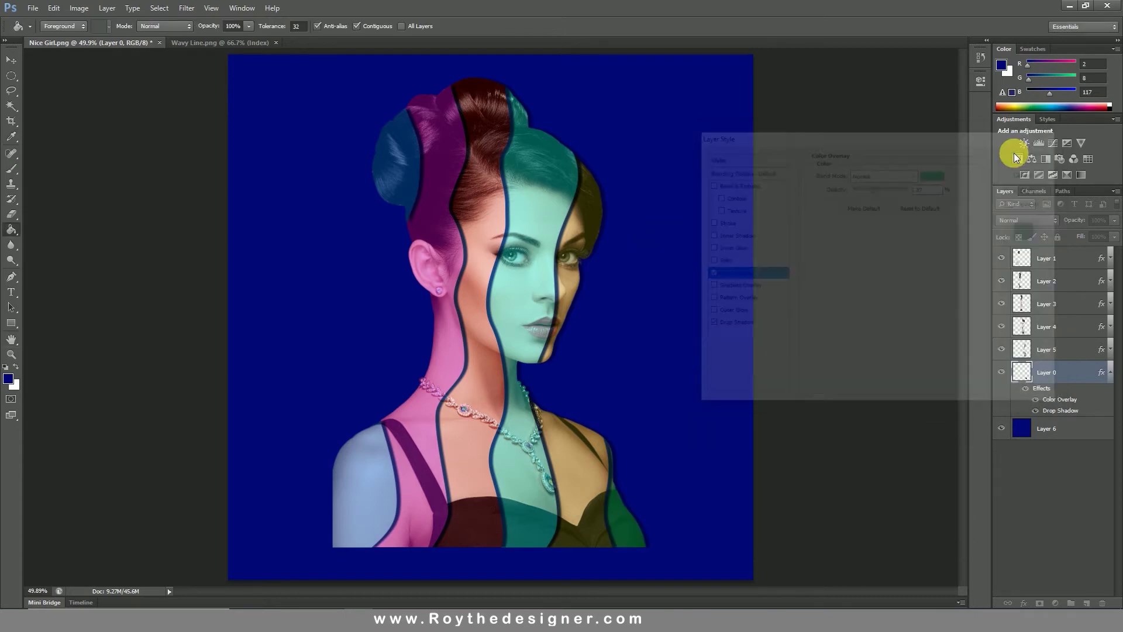
Step: Move Layers 1 through 0 into a new Group 1 and give the group a layer mask
{"action": "left_click", "coordinate": [1115, 376]}
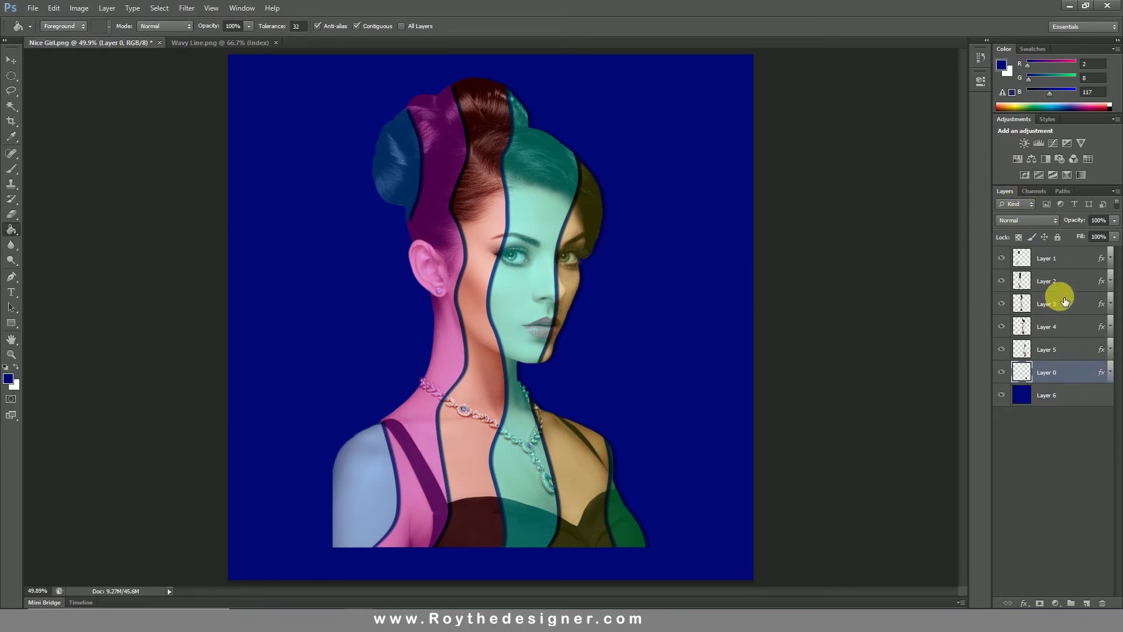
{"action": "left_click", "coordinate": [1076, 261], "text": "shift"}
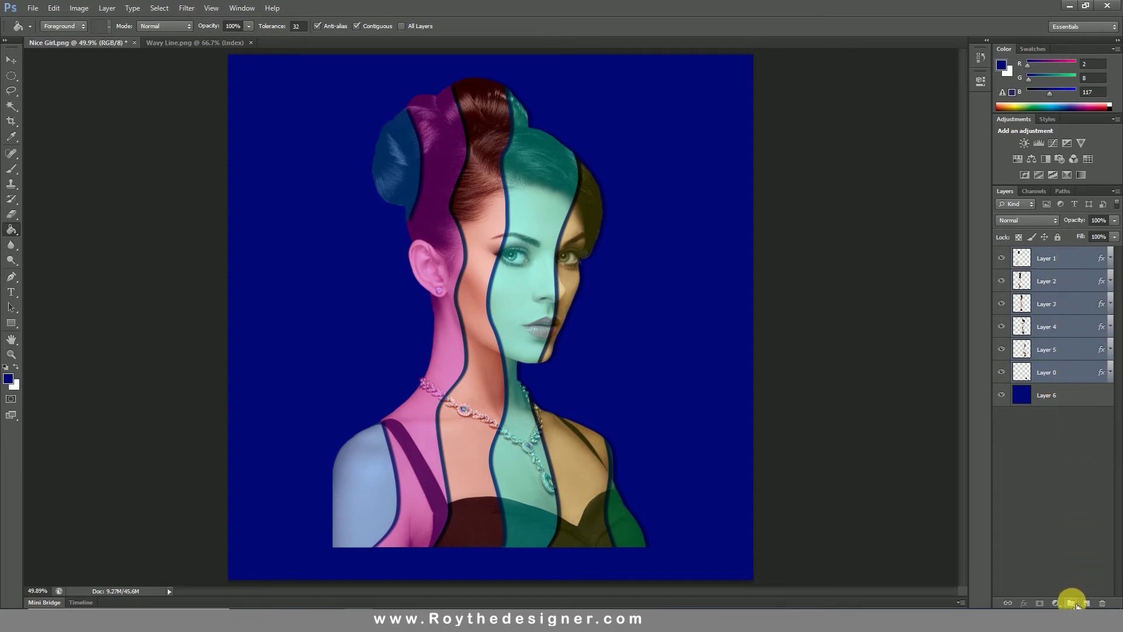
{"action": "left_click", "coordinate": [1071, 603]}
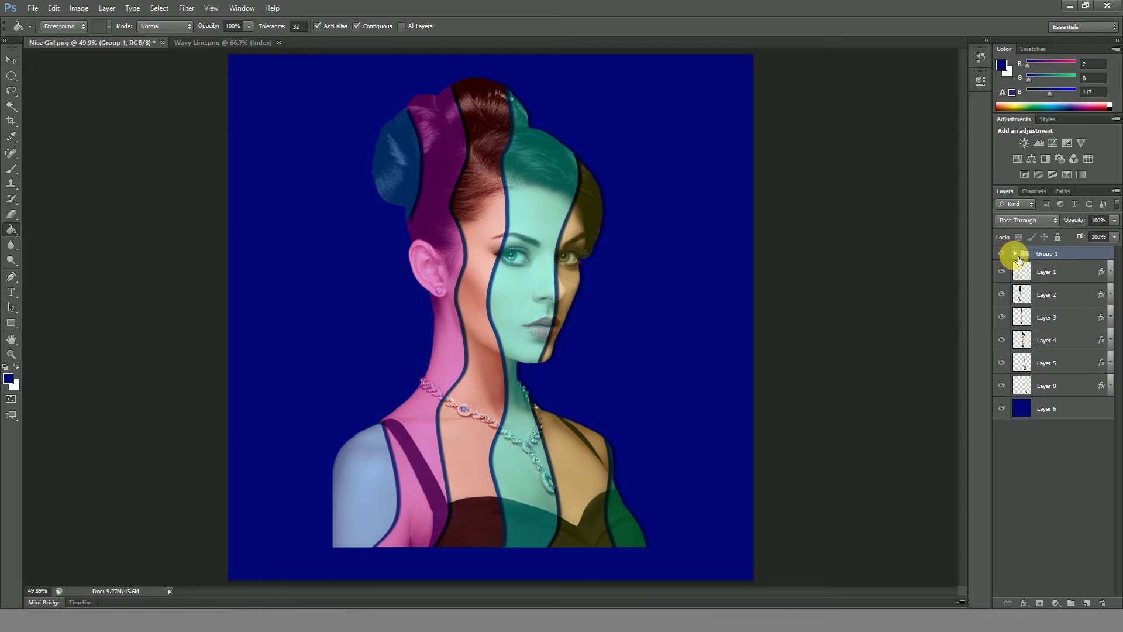
{"action": "left_click", "coordinate": [1062, 272]}
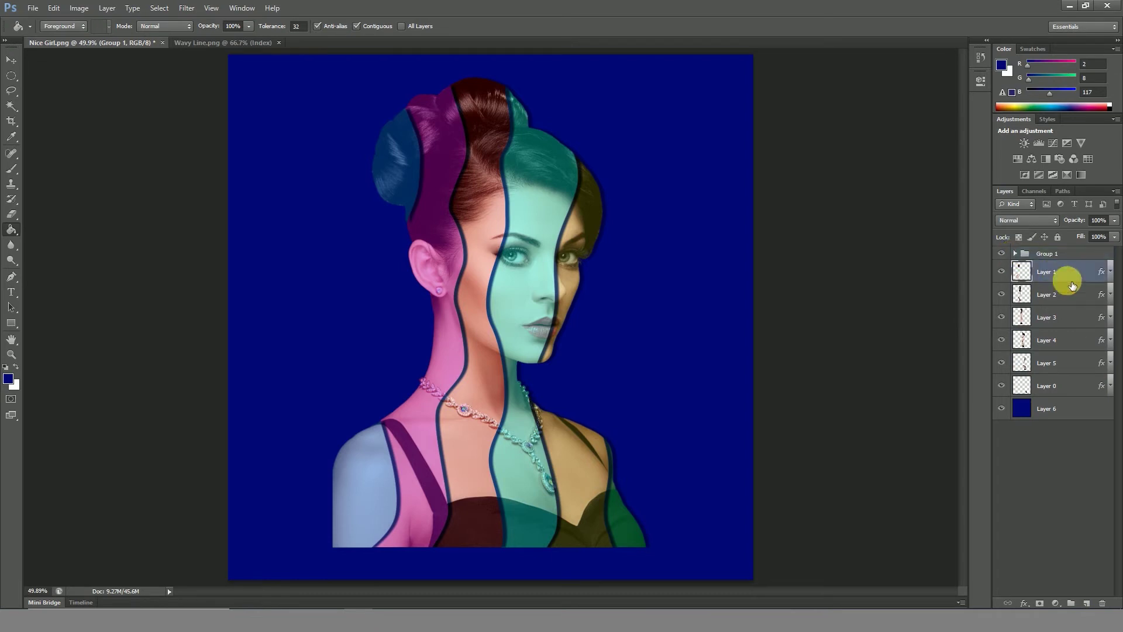
{"action": "left_click", "coordinate": [1077, 387], "text": "shift"}
{"action": "left_click_drag", "start_coordinate": [1053, 270], "coordinate": [1056, 259]}
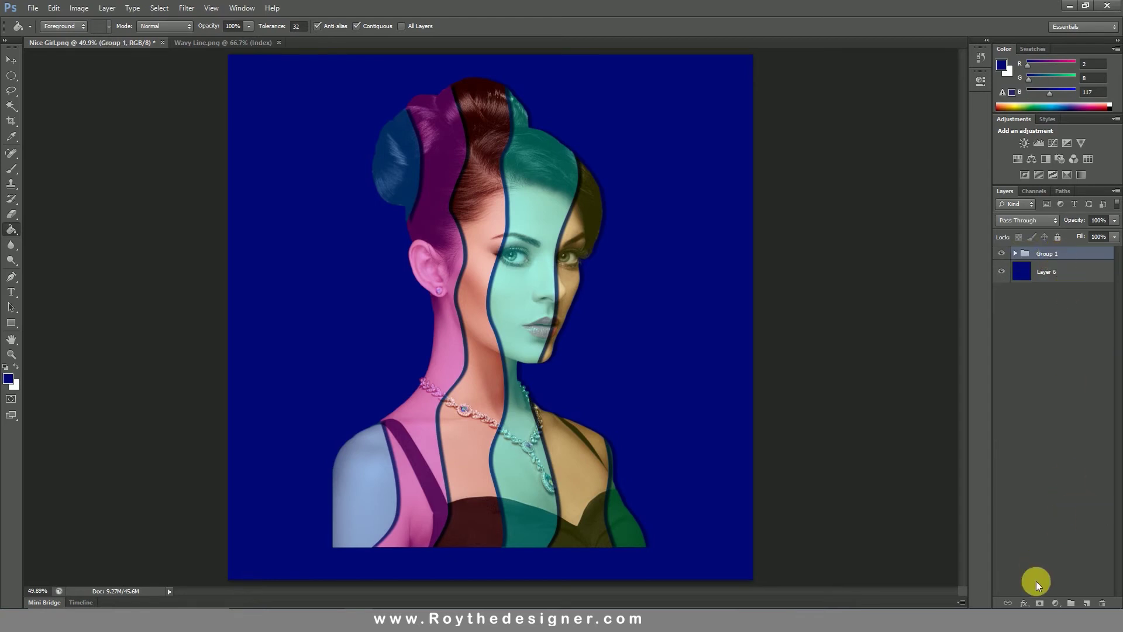
{"action": "left_click", "coordinate": [1042, 603]}
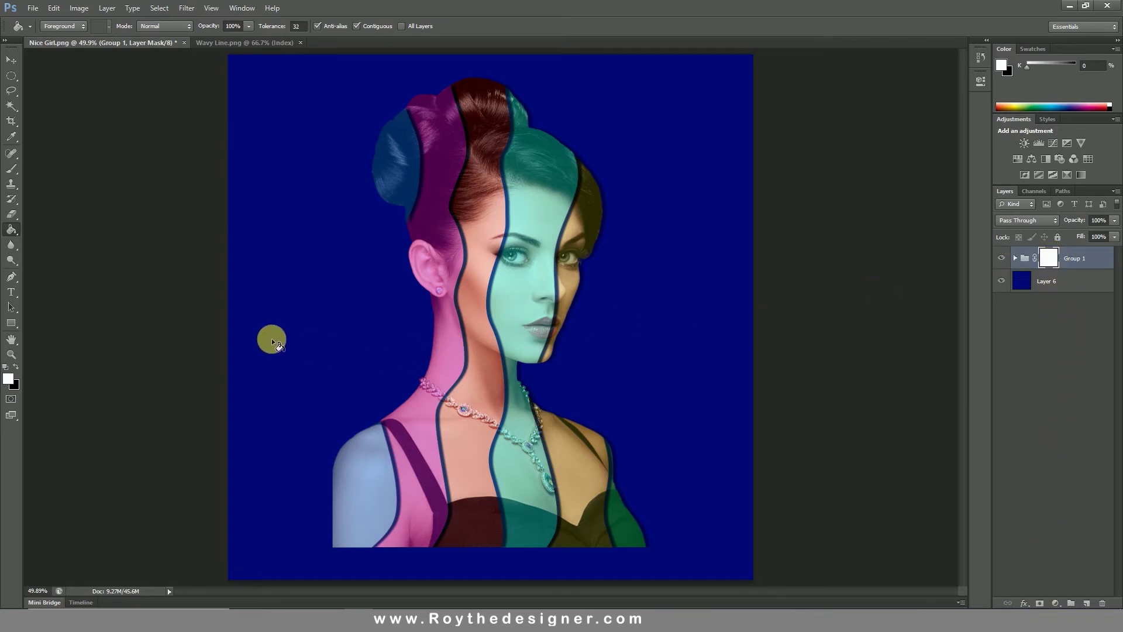
Step: Switch to the Gradient Tool with the black-white preset in linear style
{"action": "right_click", "coordinate": [20, 229]}
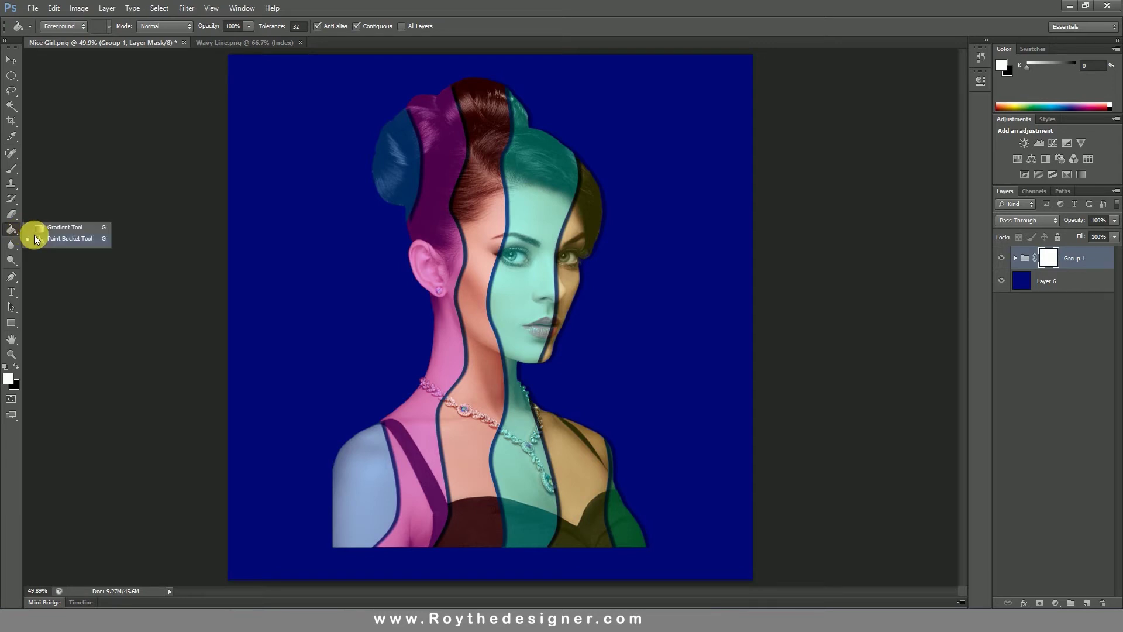
{"action": "left_click", "coordinate": [64, 229]}
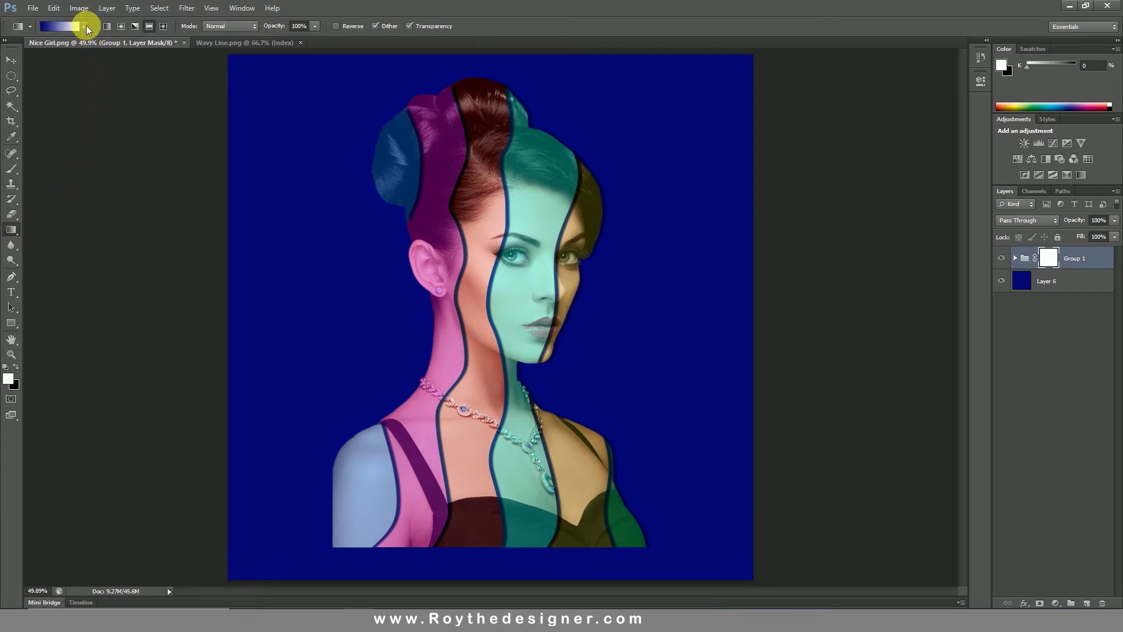
{"action": "left_click", "coordinate": [84, 25]}
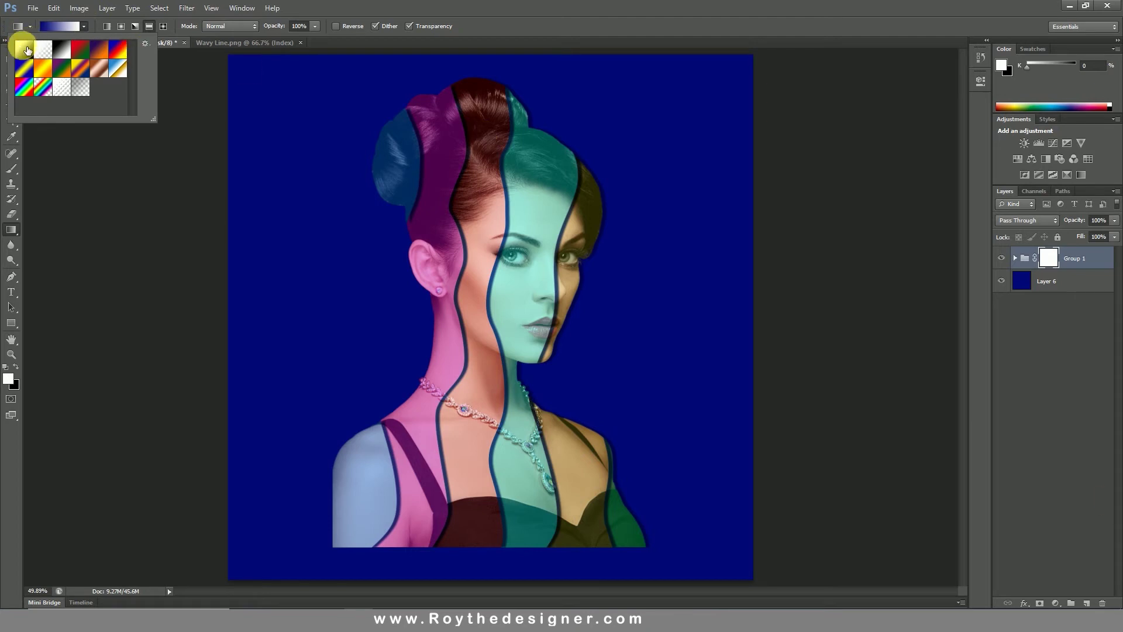
{"action": "left_click", "coordinate": [27, 48]}
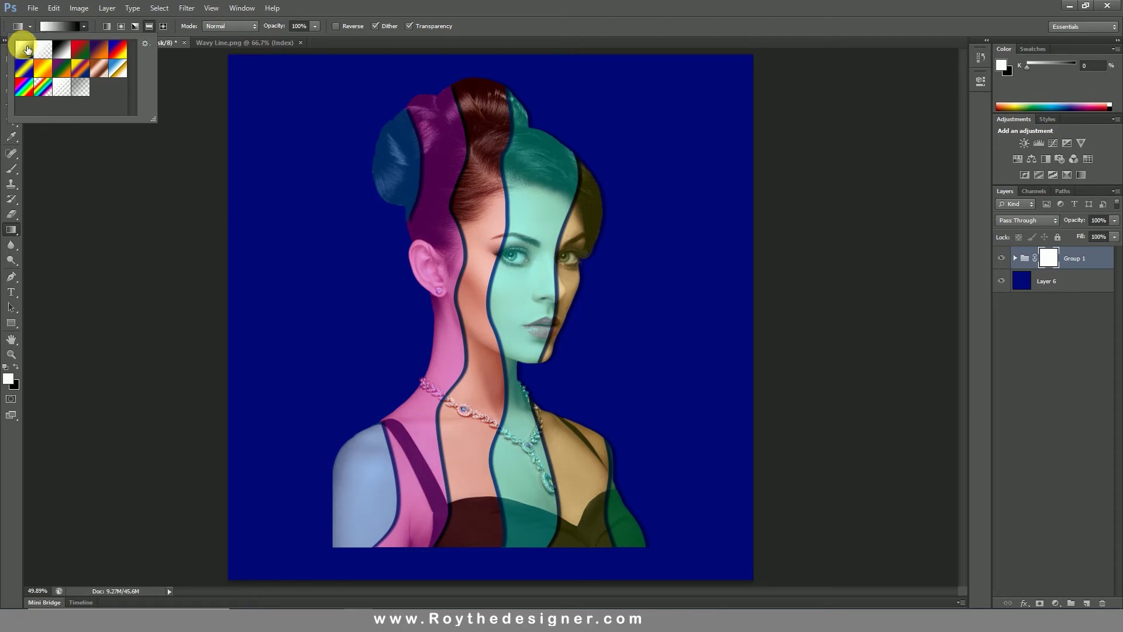
{"action": "left_click", "coordinate": [107, 26]}
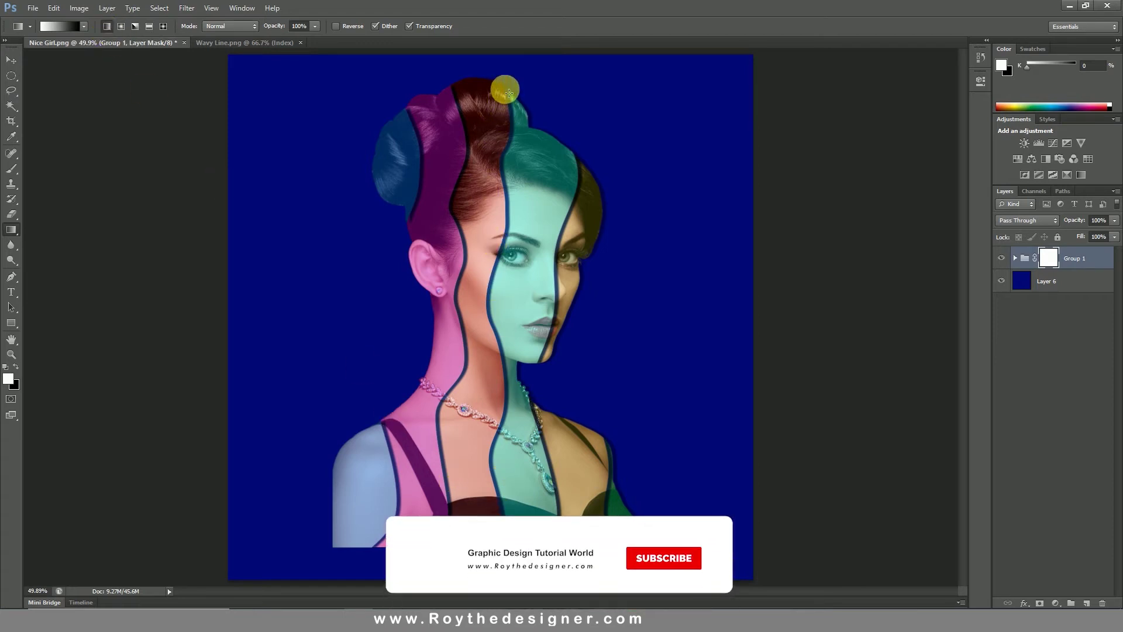
Step: Draw a vertical gradient on Group 1's mask fading the bust downward, then select Layer 6
{"action": "left_click_drag", "start_coordinate": [504, 88], "coordinate": [486, 526]}
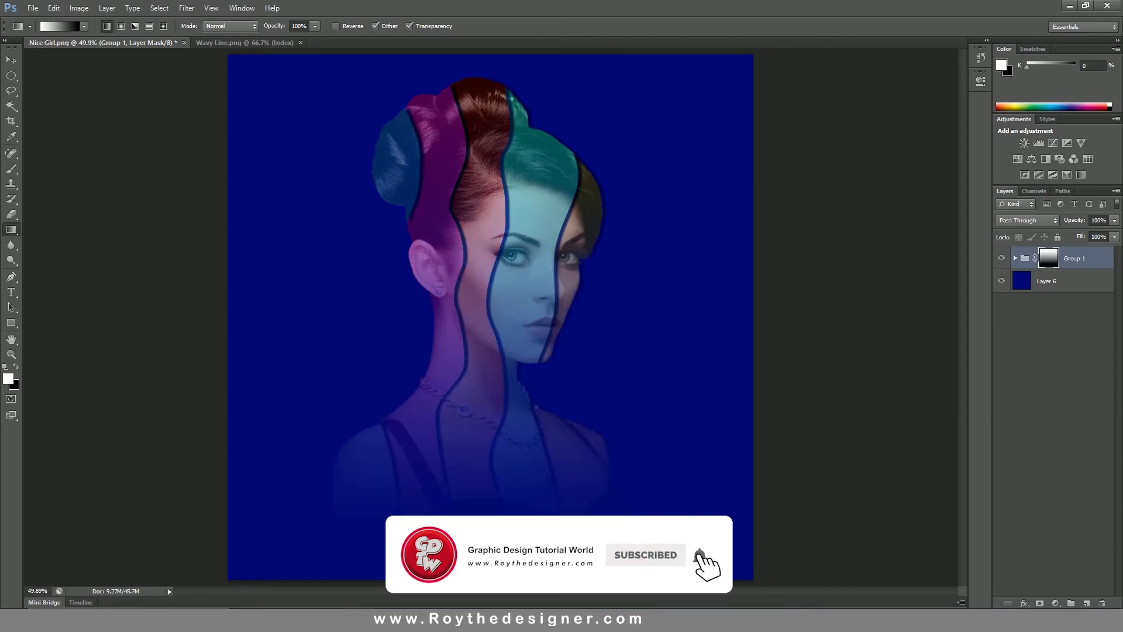
{"action": "left_click_drag", "start_coordinate": [501, 321], "coordinate": [497, 522]}
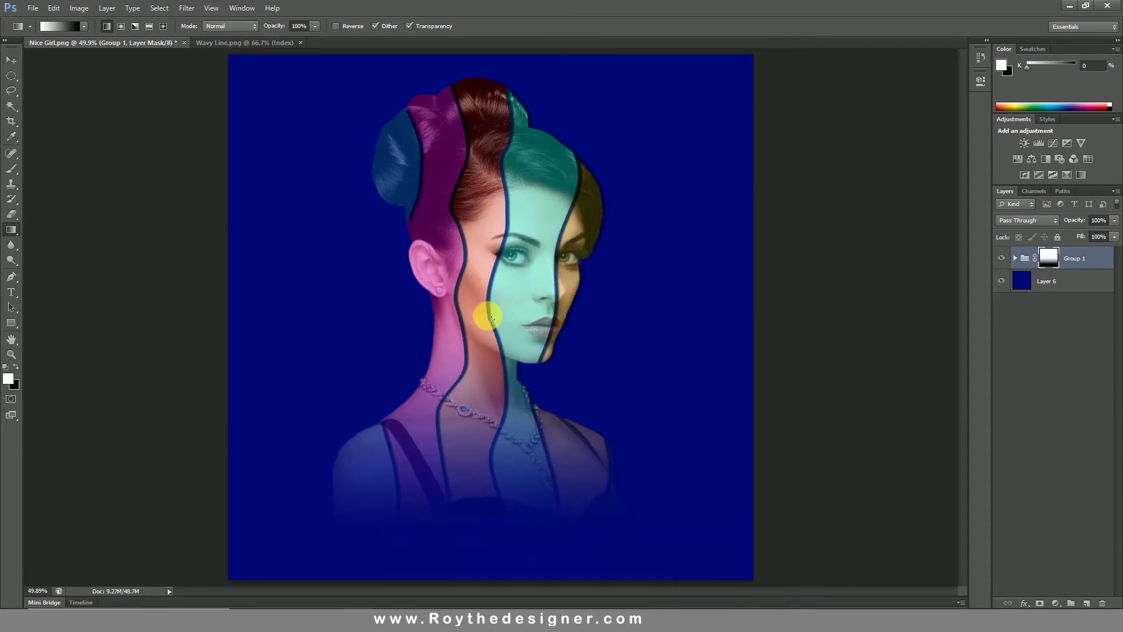
{"action": "left_click_drag", "start_coordinate": [487, 314], "coordinate": [497, 532]}
{"action": "left_click_drag", "start_coordinate": [496, 369], "coordinate": [504, 542]}
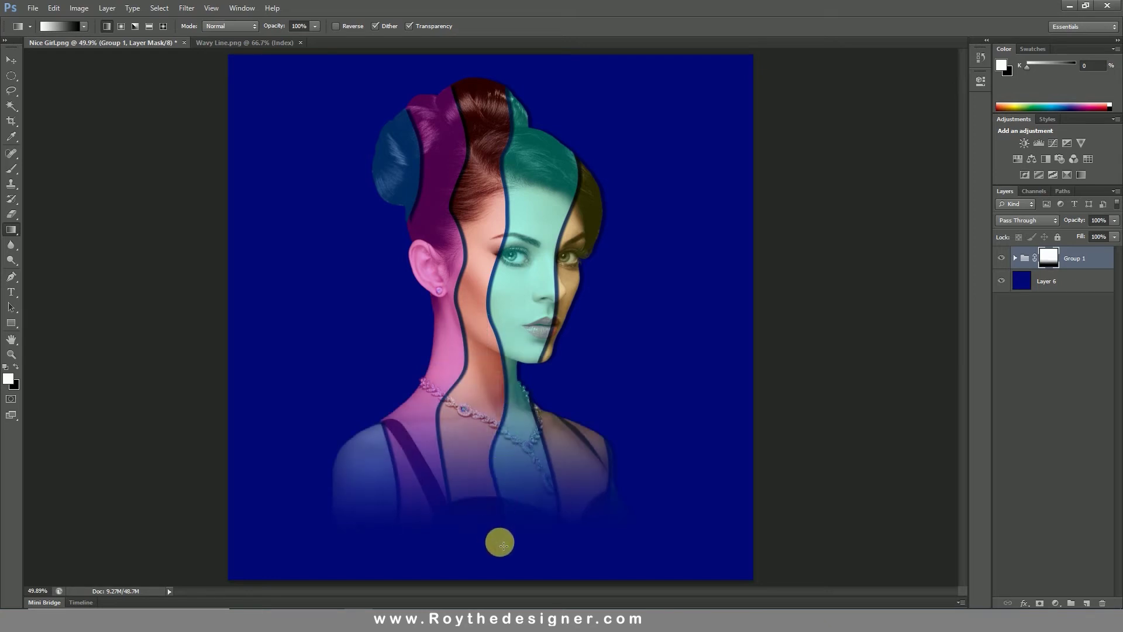
{"action": "left_click_drag", "start_coordinate": [495, 500], "coordinate": [501, 577]}
{"action": "left_click_drag", "start_coordinate": [492, 500], "coordinate": [489, 560]}
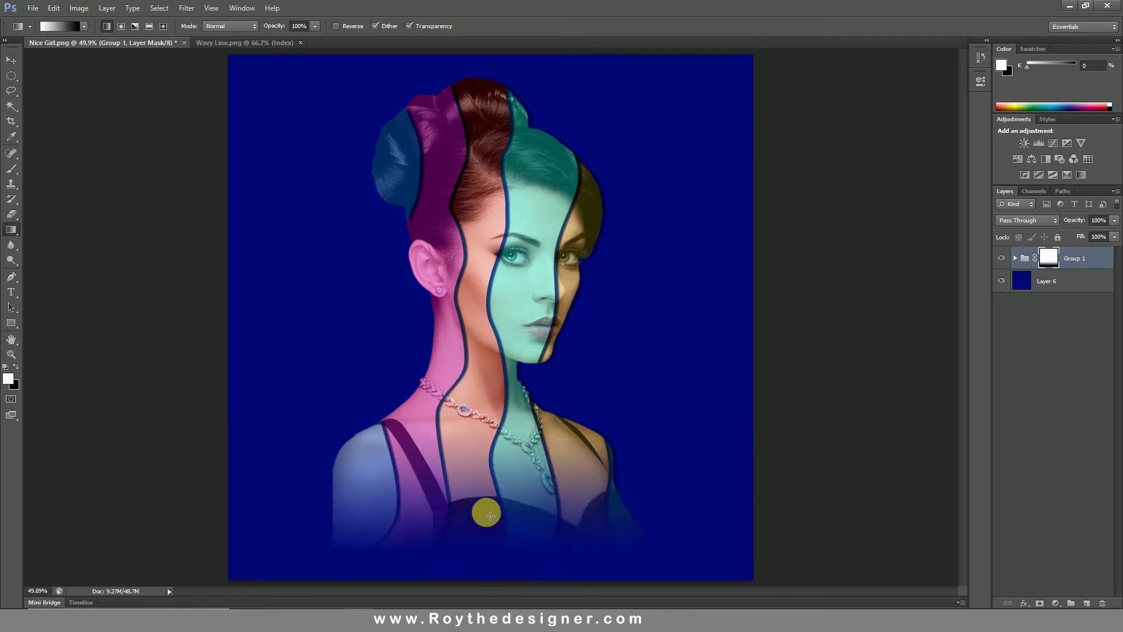
{"action": "left_click_drag", "start_coordinate": [489, 430], "coordinate": [485, 556]}
{"action": "left_click_drag", "start_coordinate": [482, 495], "coordinate": [486, 552]}
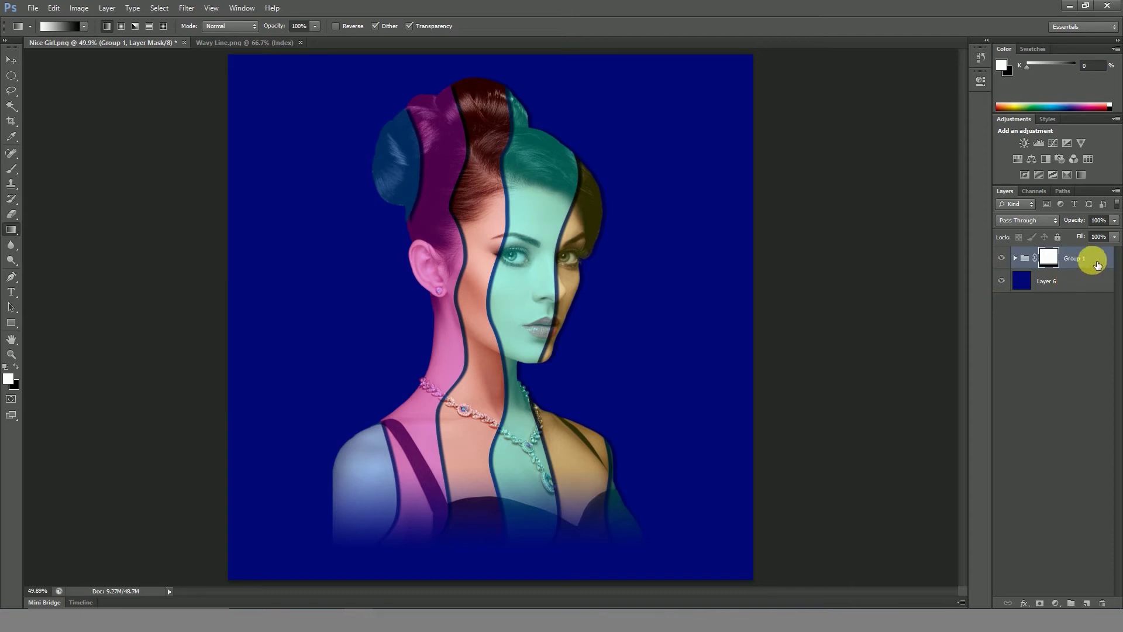
{"action": "left_click", "coordinate": [1081, 289]}
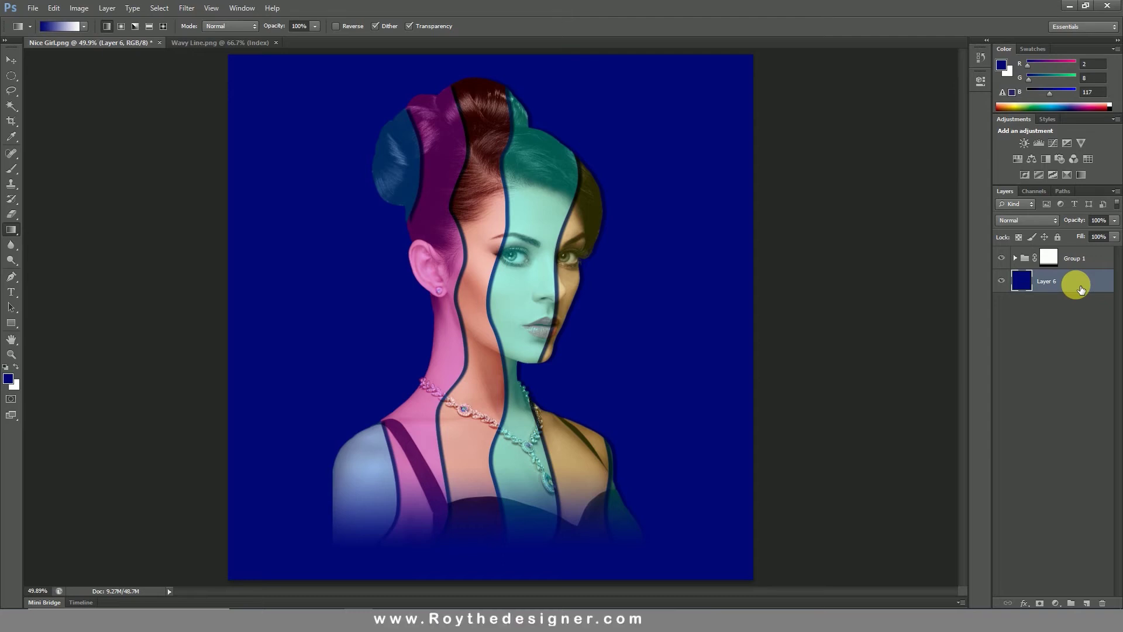
Step: Convert the Wavy Line.png image to RGB Color mode
{"action": "key", "text": "ctrl+plus"}
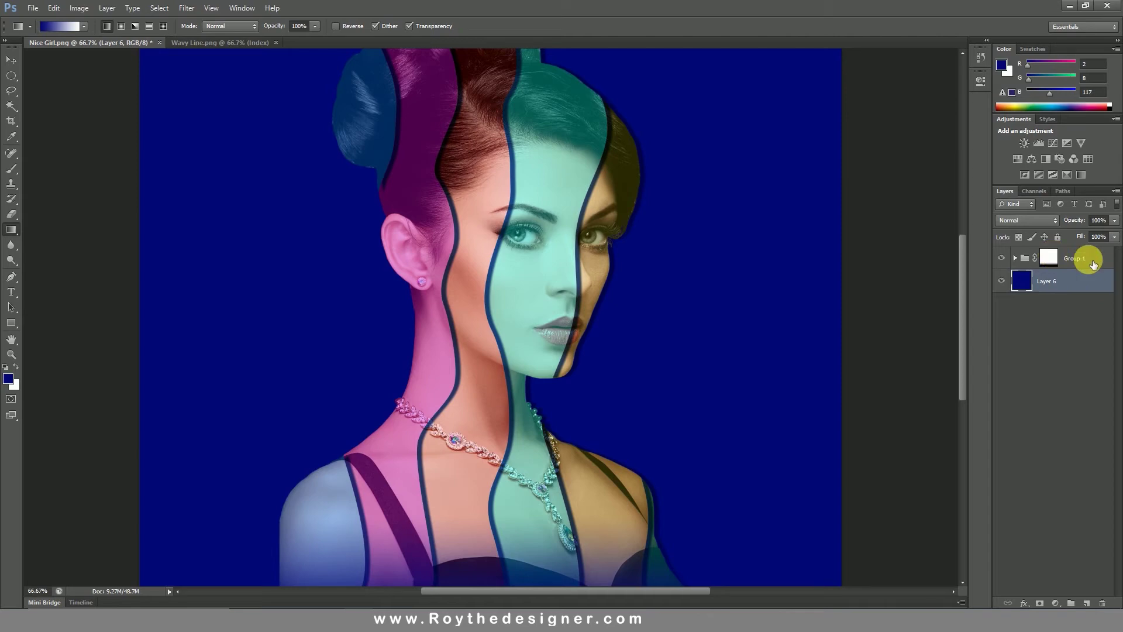
{"action": "left_click", "coordinate": [1091, 262]}
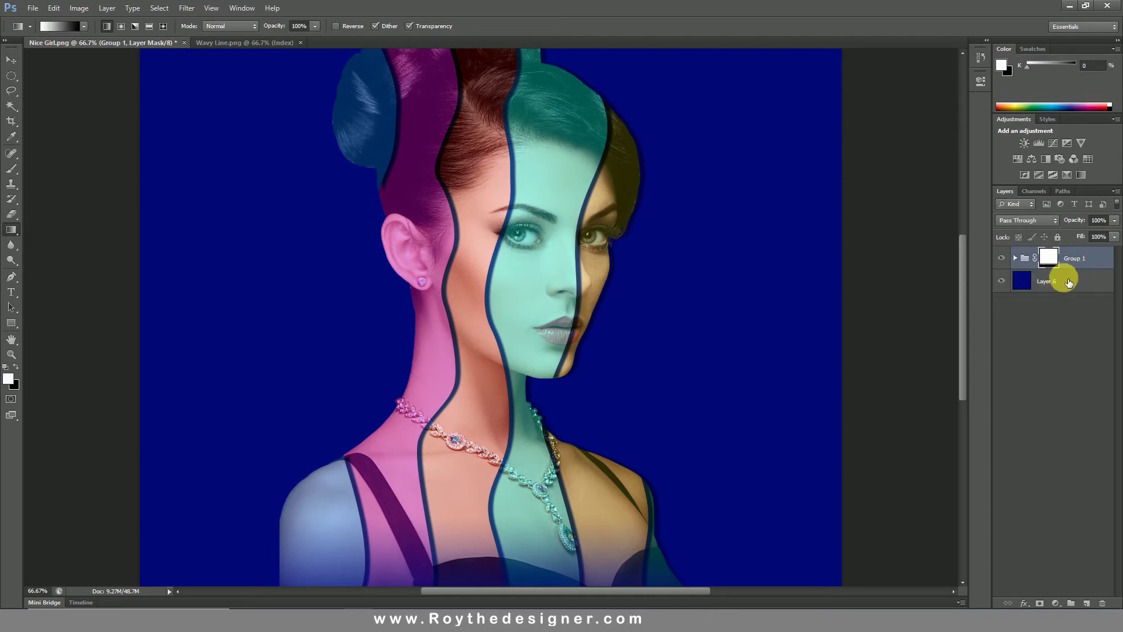
{"action": "left_click", "coordinate": [247, 43]}
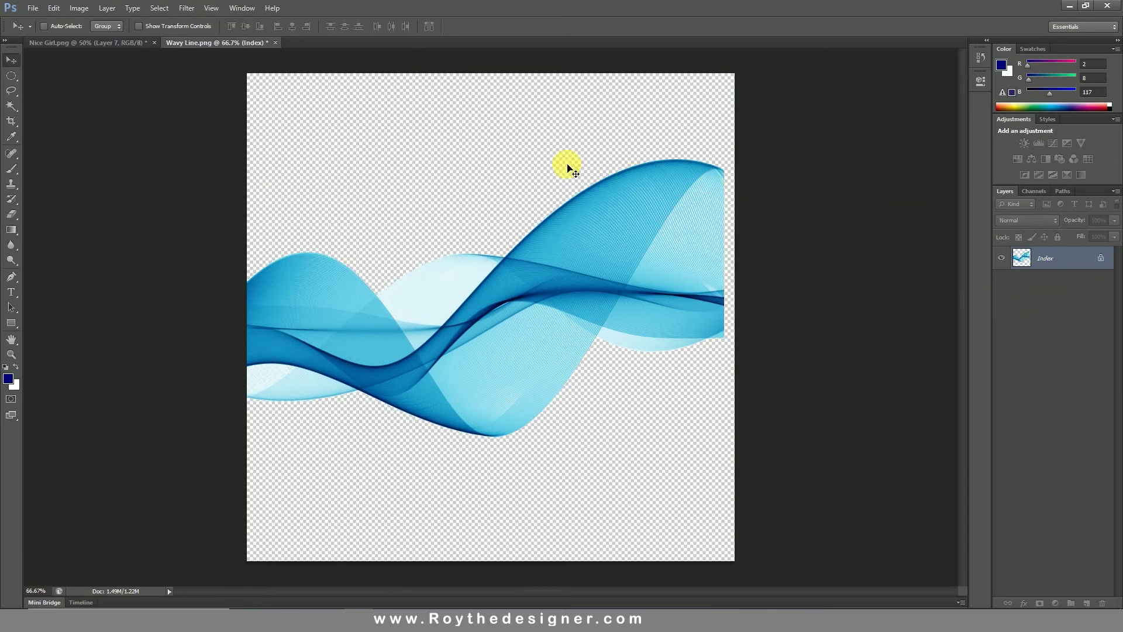
{"action": "left_click", "coordinate": [79, 9]}
{"action": "mouse_move", "coordinate": [105, 21]}
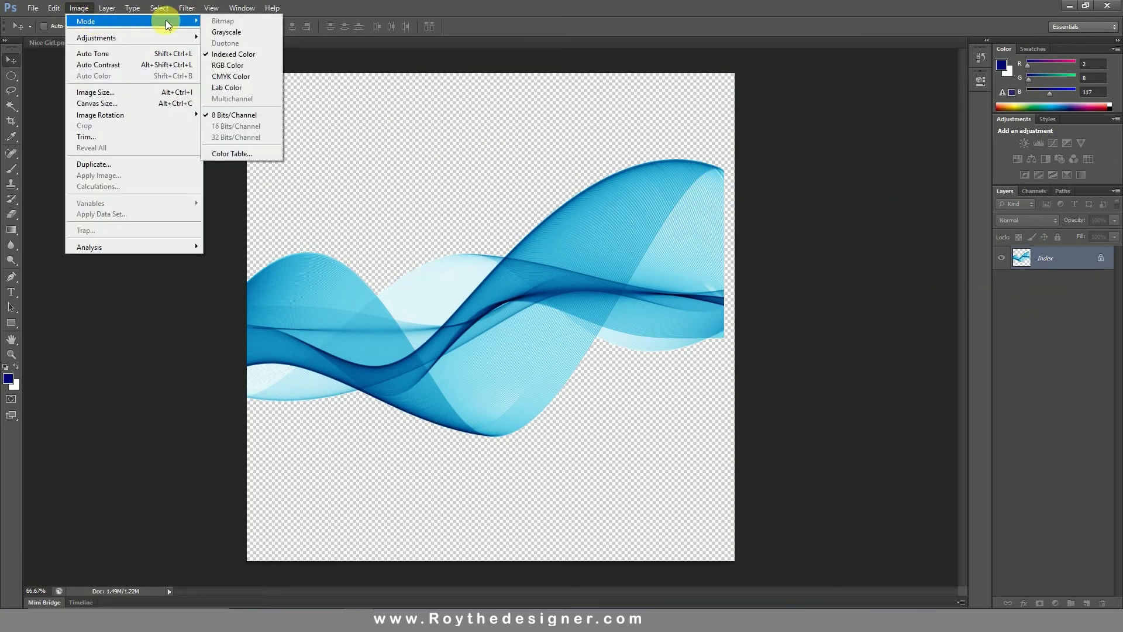
{"action": "left_click", "coordinate": [232, 68]}
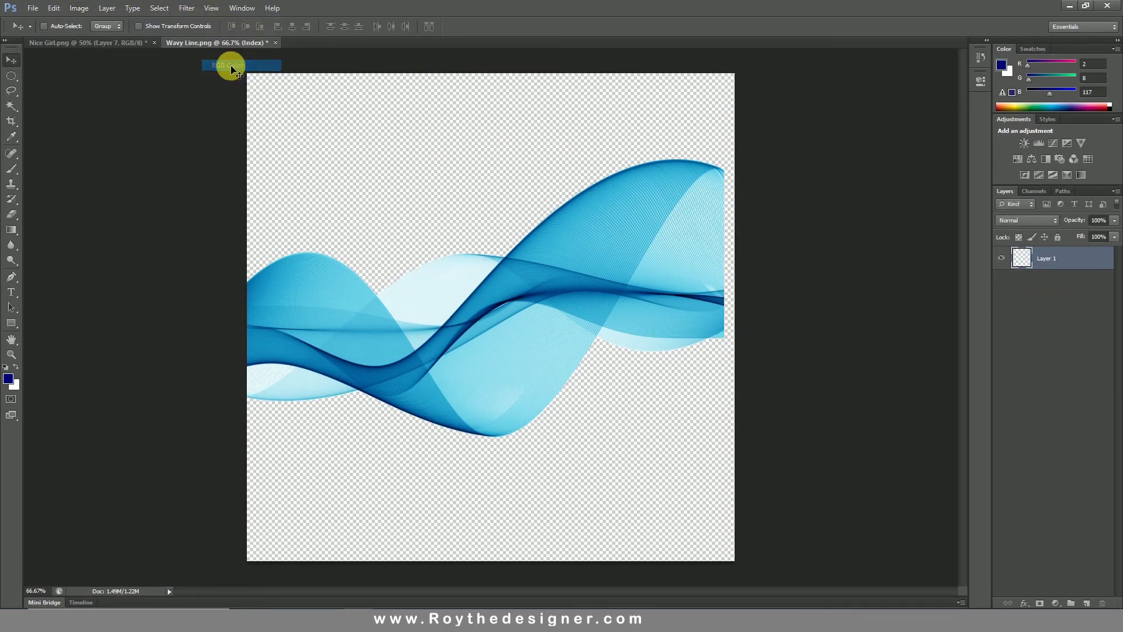
Step: Drag the wave image into the Nice Girl.png document as a new layer
{"action": "left_click_drag", "start_coordinate": [471, 313], "coordinate": [233, 79]}
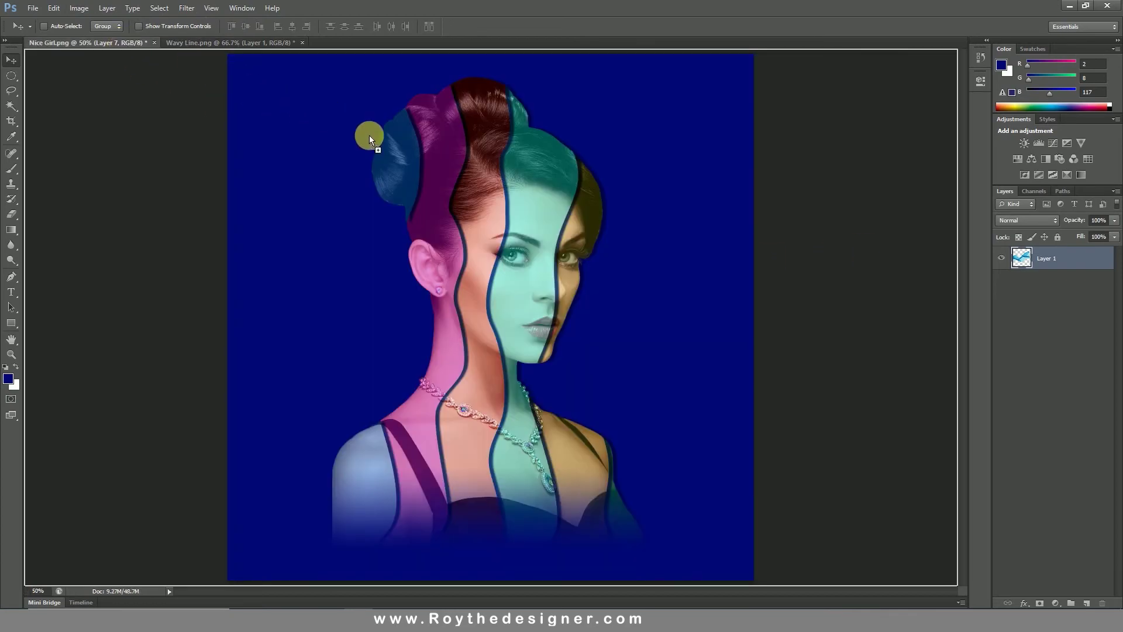
{"action": "left_click_drag", "start_coordinate": [369, 135], "coordinate": [500, 254]}
{"action": "left_click", "coordinate": [551, 275], "text": "alt"}
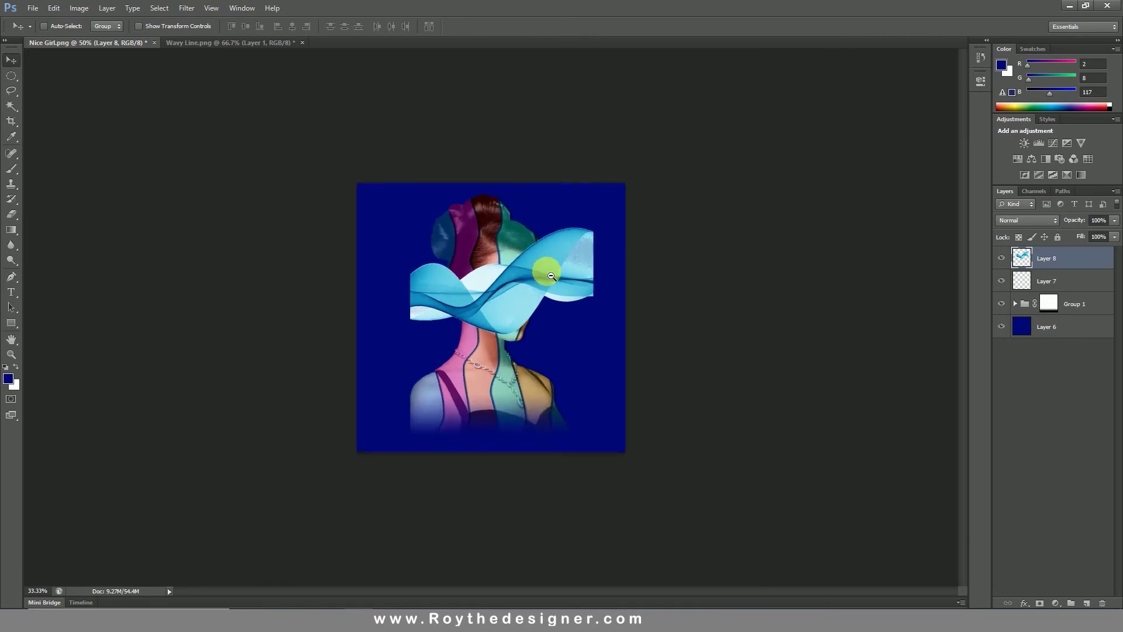
{"action": "left_click", "coordinate": [53, 8]}
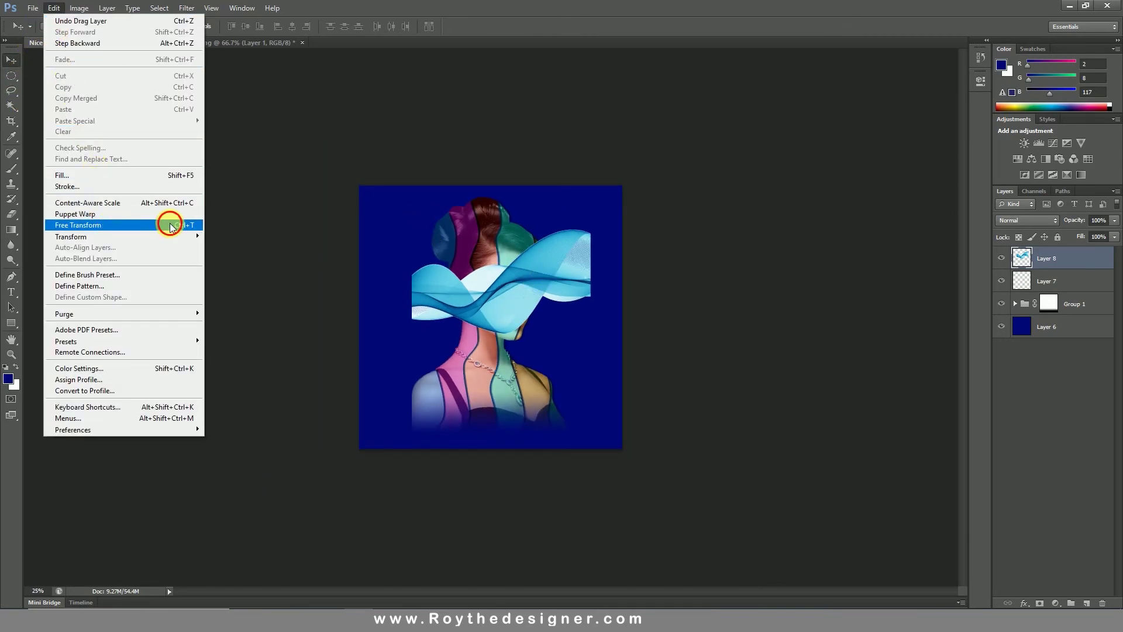
Step: Free Transform the wave, rotating it 90° upright and enlarging it to about 185%
{"action": "left_click", "coordinate": [169, 225]}
{"action": "left_click_drag", "start_coordinate": [604, 248], "coordinate": [587, 402]}
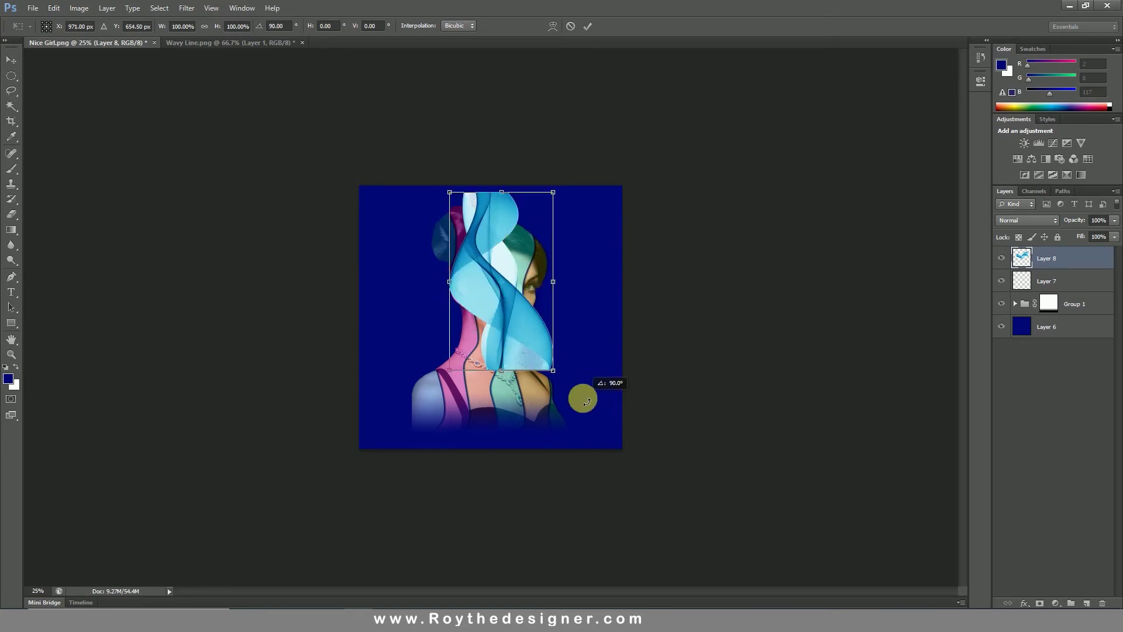
{"action": "left_click_drag", "start_coordinate": [553, 192], "coordinate": [608, 124]}
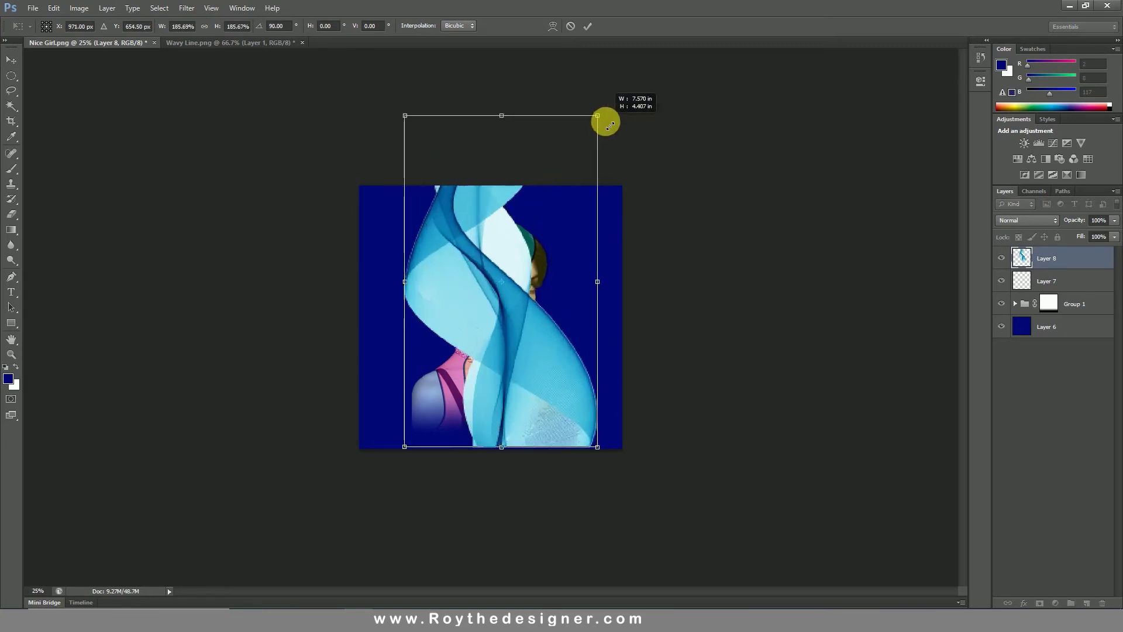
{"action": "left_click_drag", "start_coordinate": [529, 318], "coordinate": [516, 338]}
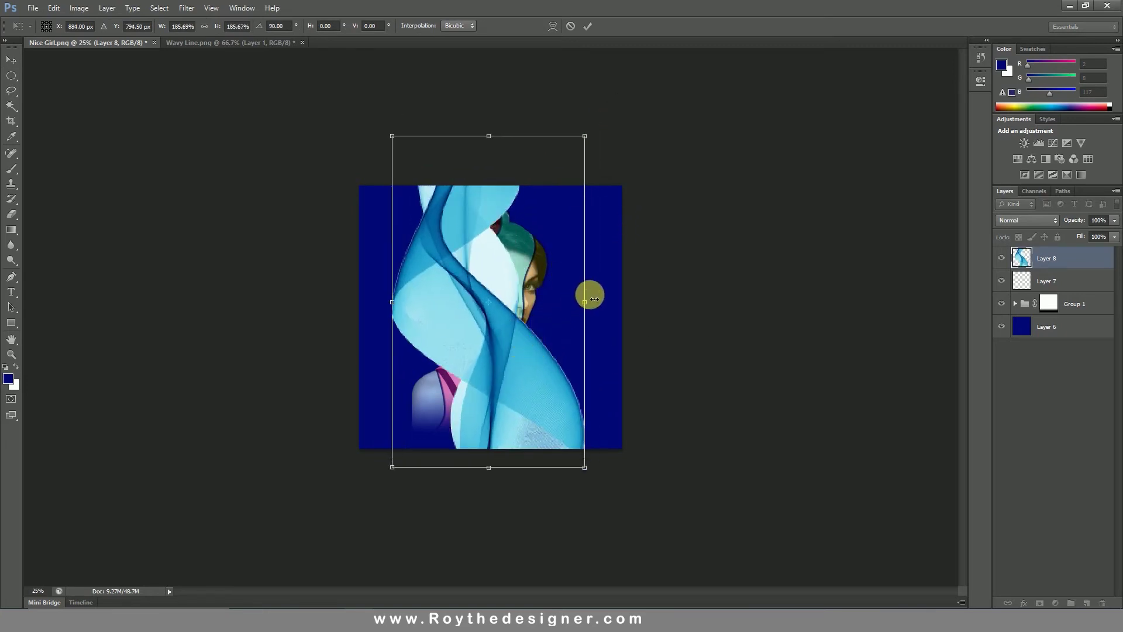
{"action": "left_click_drag", "start_coordinate": [589, 299], "coordinate": [602, 303]}
Step: Stretch the wave to cover the canvas, commit it, and move Layer 8 below Group 1
{"action": "left_click_drag", "start_coordinate": [531, 368], "coordinate": [556, 413]}
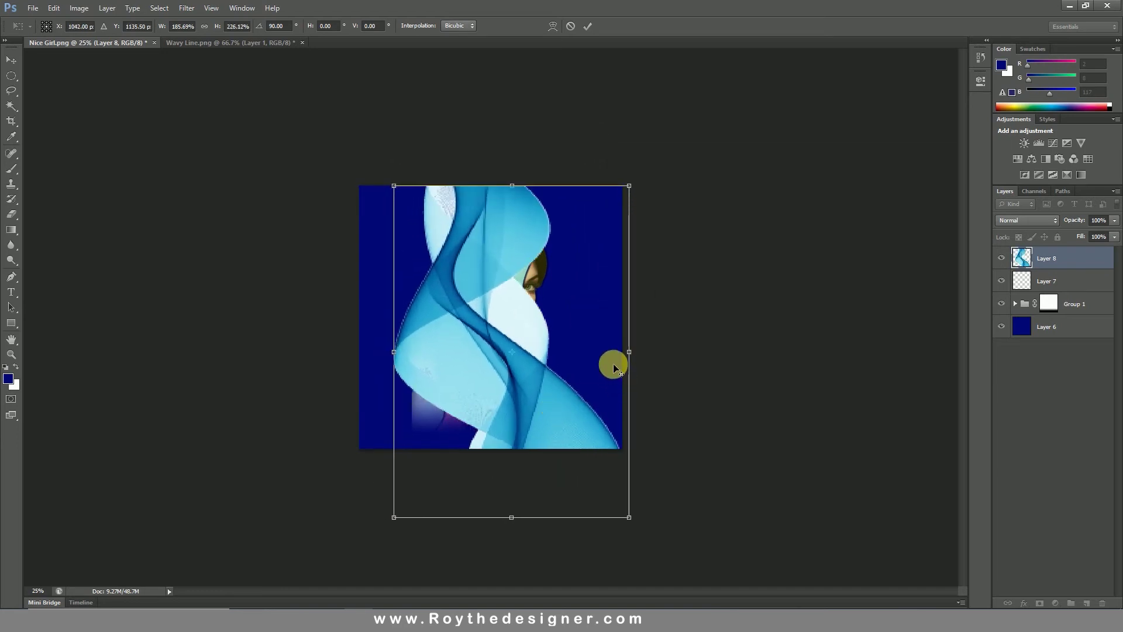
{"action": "left_click_drag", "start_coordinate": [629, 352], "coordinate": [641, 351]}
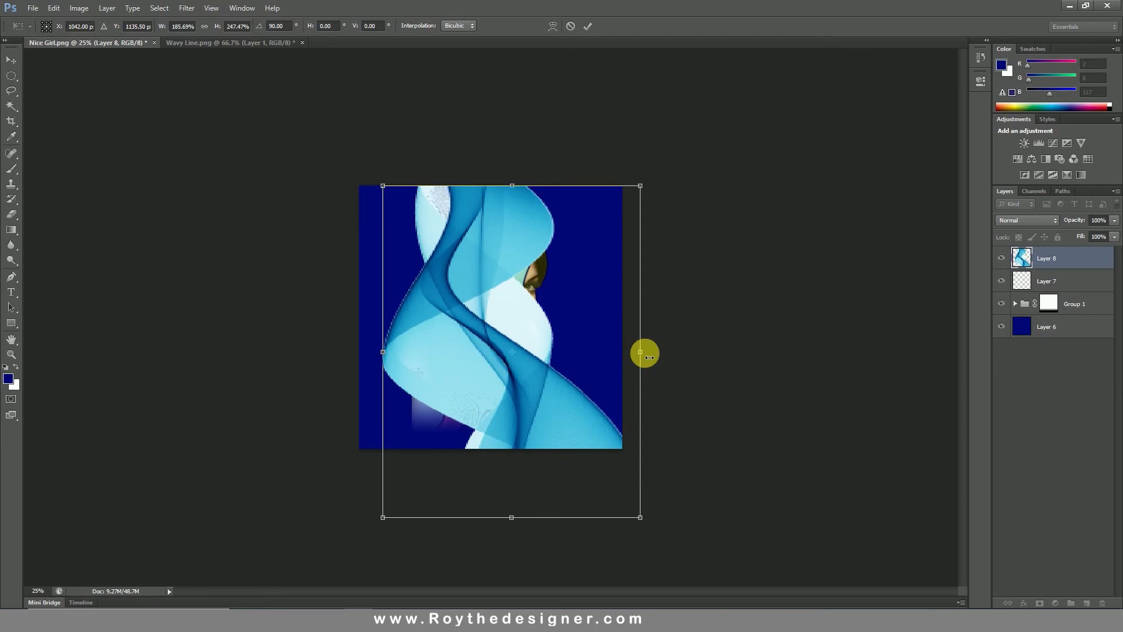
{"action": "scroll", "coordinate": [645, 353], "scroll_direction": "up", "scroll_amount": 1}
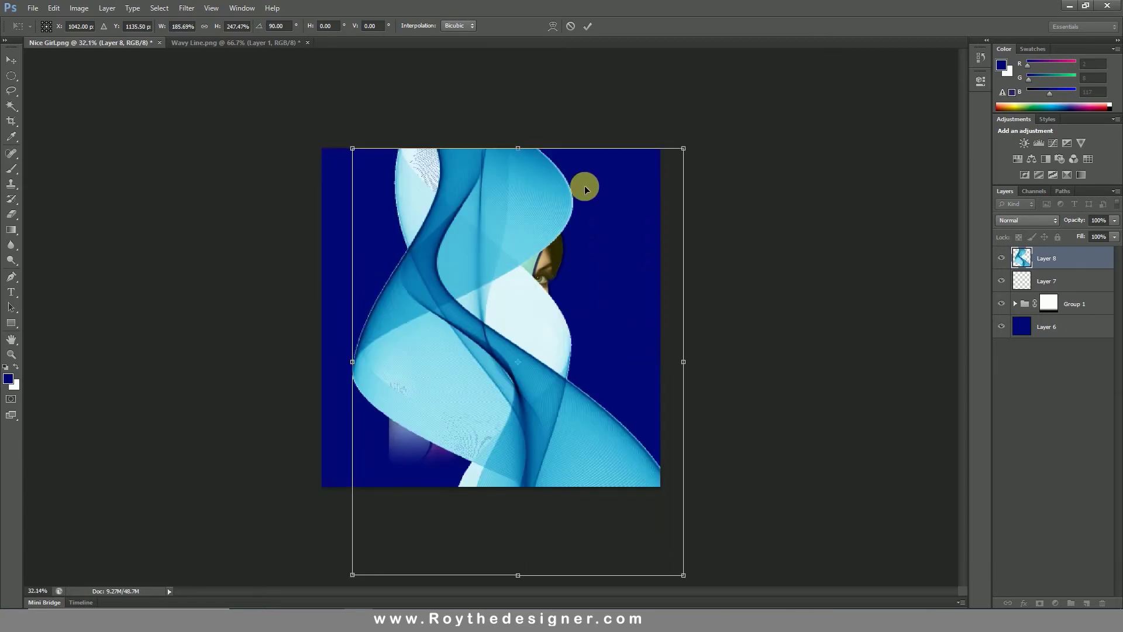
{"action": "left_click", "coordinate": [588, 27]}
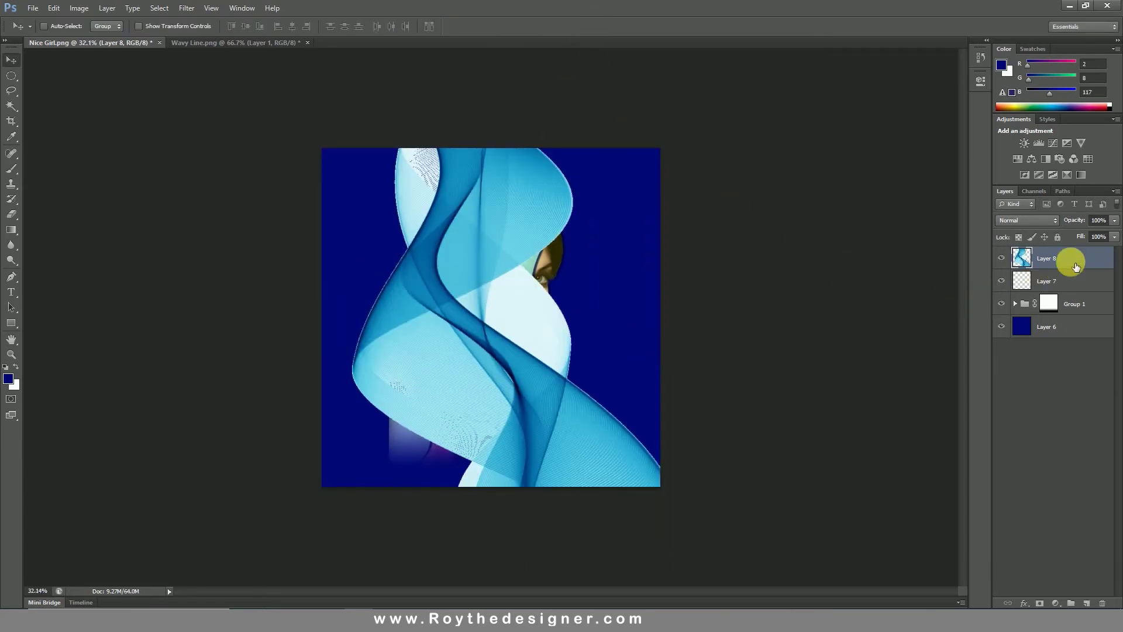
{"action": "left_click_drag", "start_coordinate": [1074, 253], "coordinate": [1076, 316]}
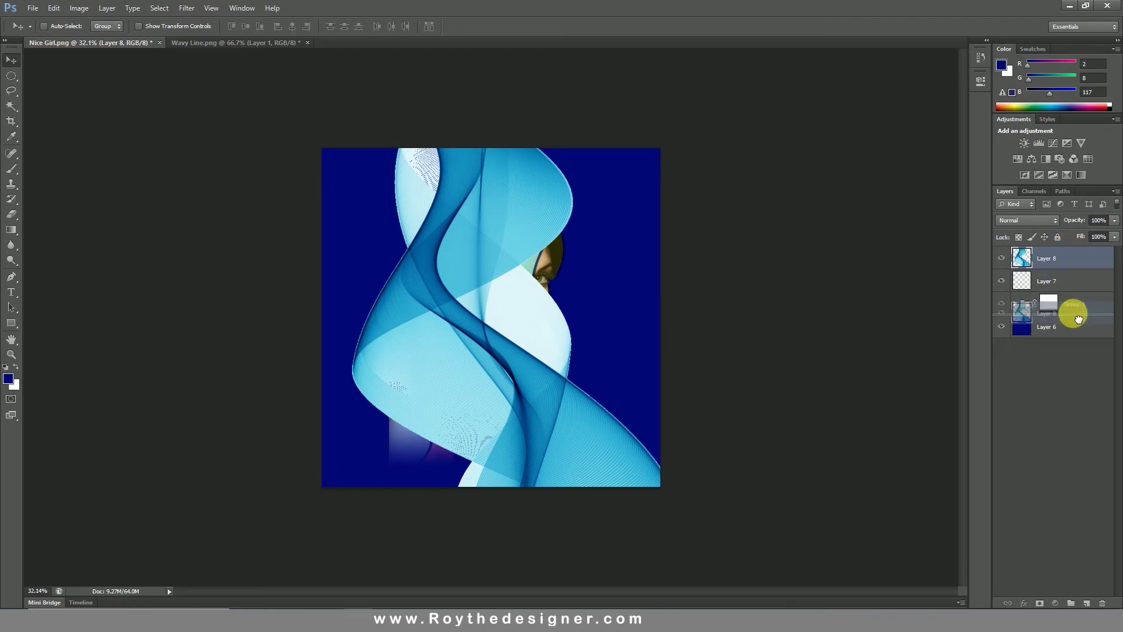
Step: Lower Layer 8's opacity to 6% and drag the faint wave into place behind the portrait
{"action": "left_click", "coordinate": [594, 356]}
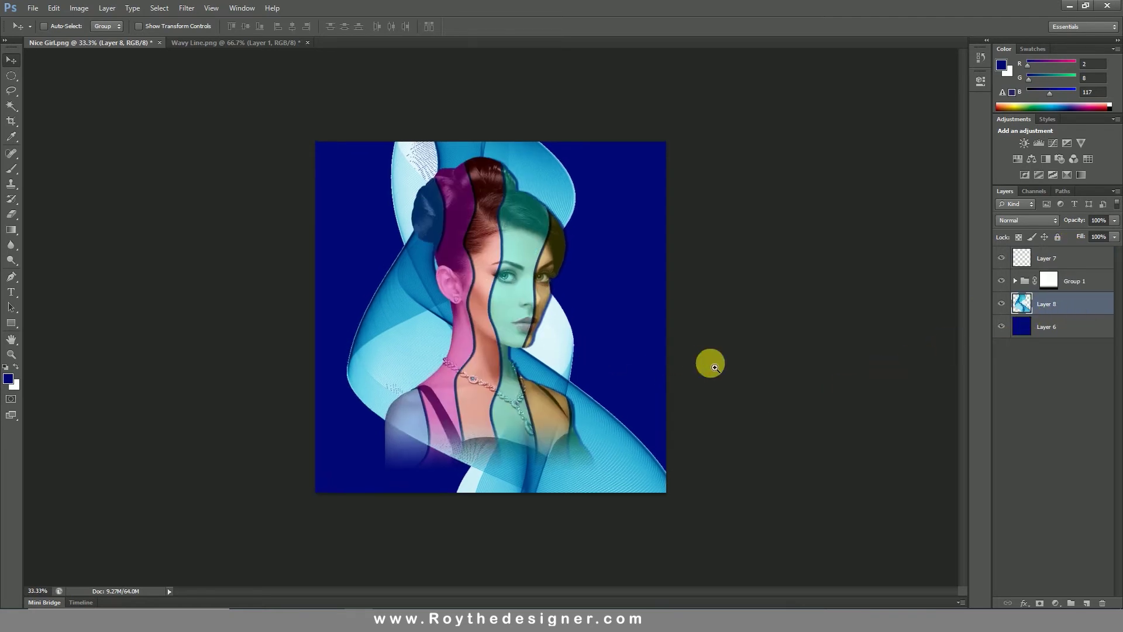
{"action": "scroll", "coordinate": [583, 330], "scroll_direction": "up", "scroll_amount": 2}
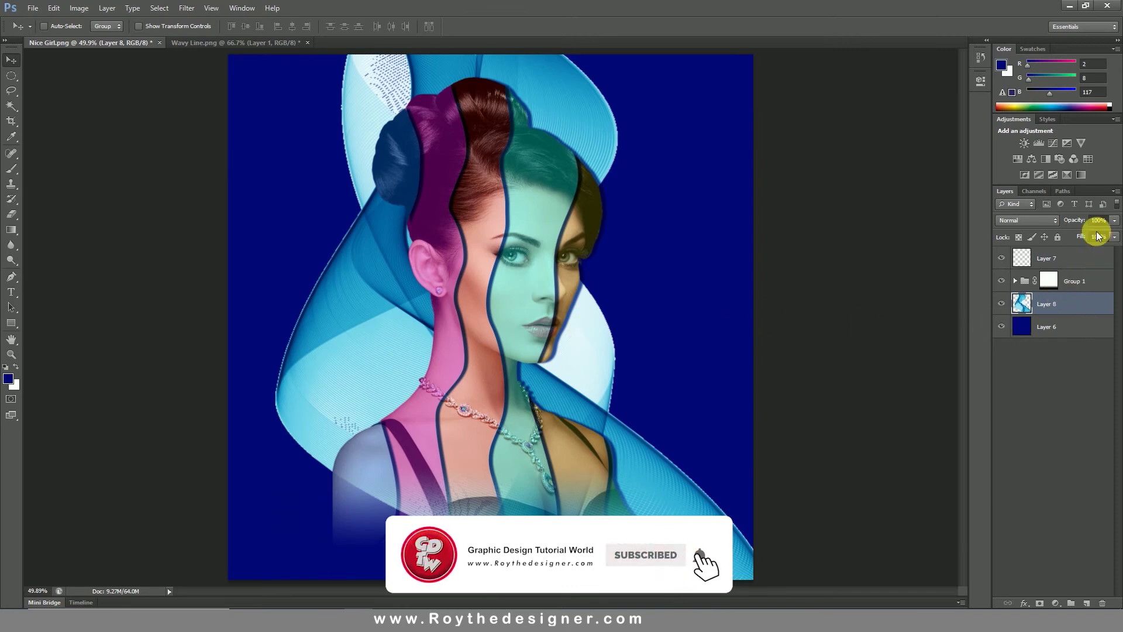
{"action": "left_click_drag", "start_coordinate": [1084, 221], "coordinate": [1029, 233]}
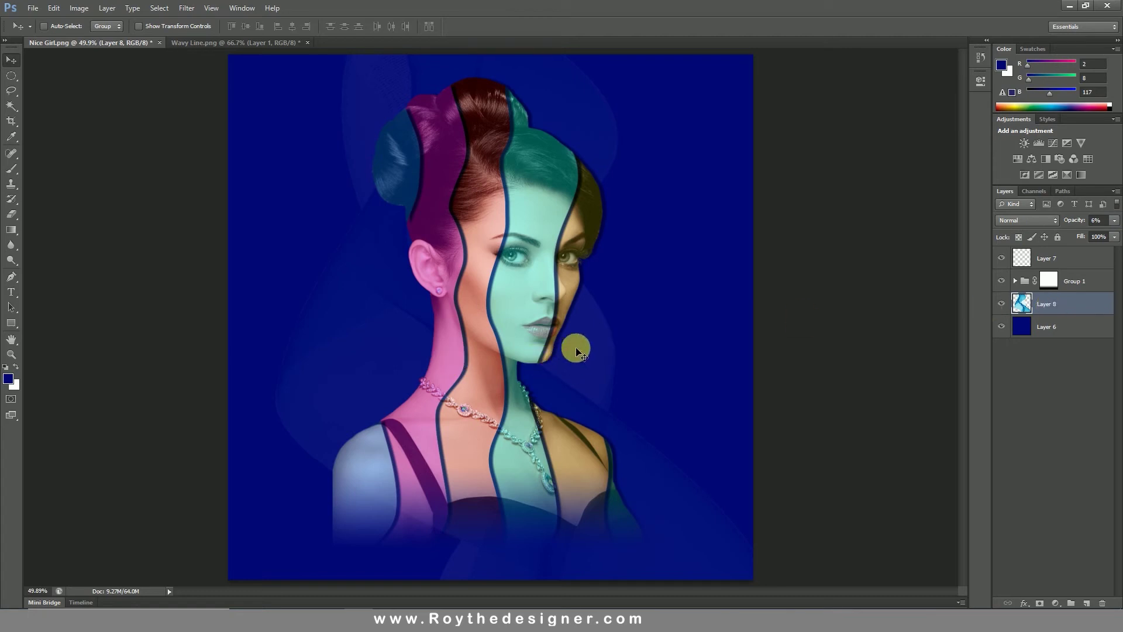
{"action": "mouse_move", "coordinate": [576, 346]}
{"action": "left_mouse_down"}
{"action": "mouse_move", "coordinate": [567, 378]}
{"action": "mouse_move", "coordinate": [547, 363]}
{"action": "mouse_move", "coordinate": [590, 403]}
{"action": "left_mouse_up"}
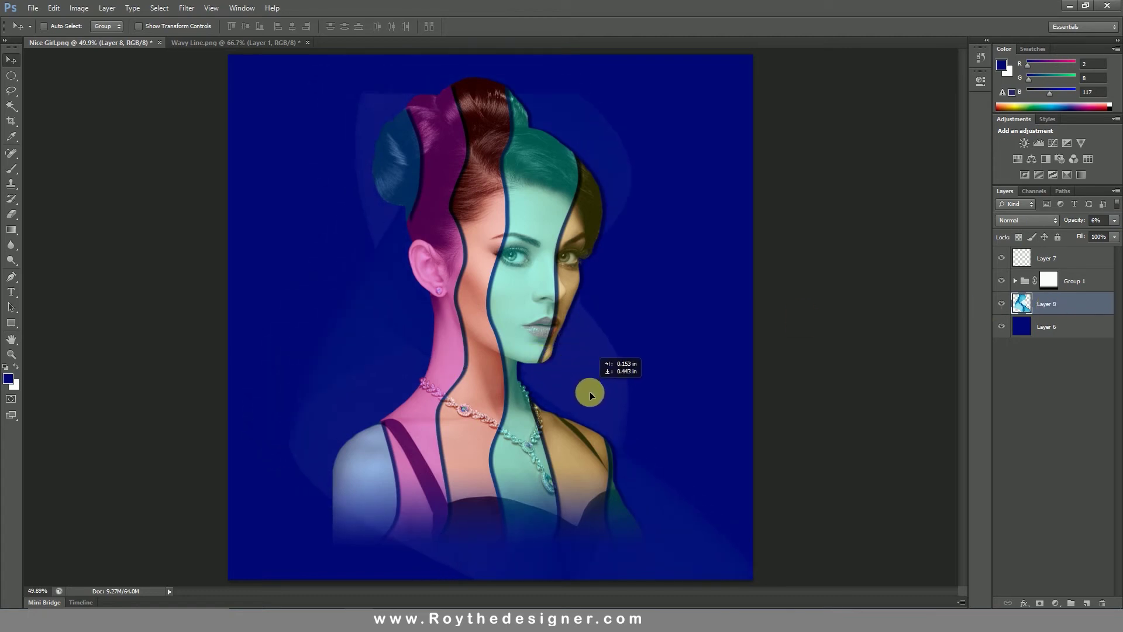
{"action": "left_click_drag", "start_coordinate": [591, 403], "coordinate": [573, 319]}
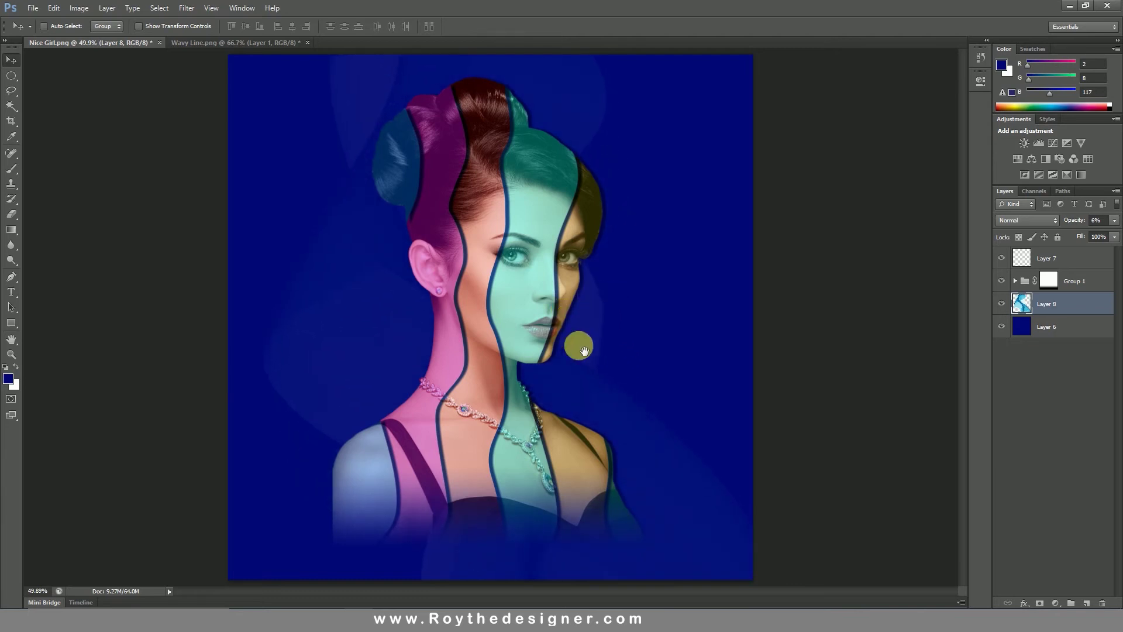
{"action": "left_click", "coordinate": [534, 368], "text": "alt"}
{"action": "left_click", "coordinate": [563, 343], "text": "ctrl"}
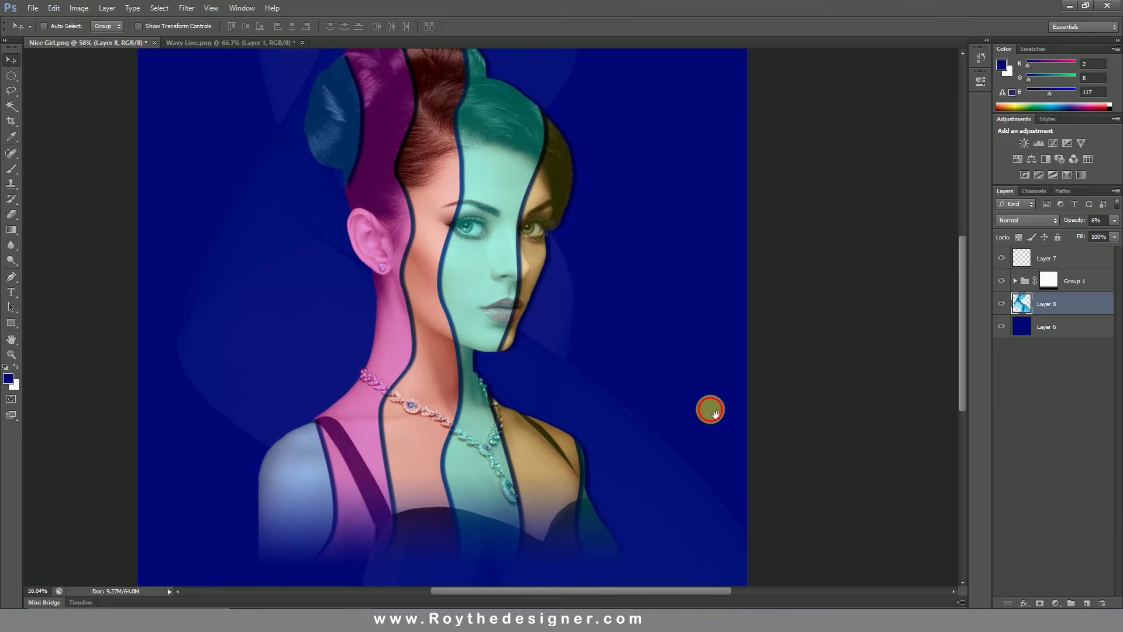
{"action": "left_click_drag", "start_coordinate": [710, 406], "coordinate": [772, 406]}
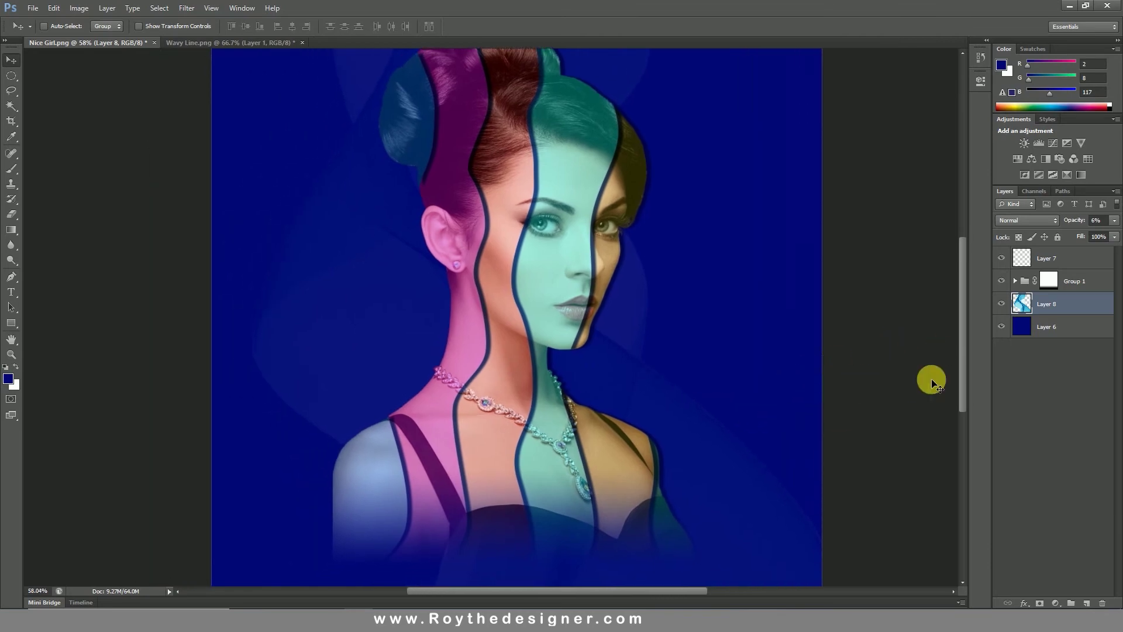
{"action": "left_click", "coordinate": [696, 309], "text": "alt"}
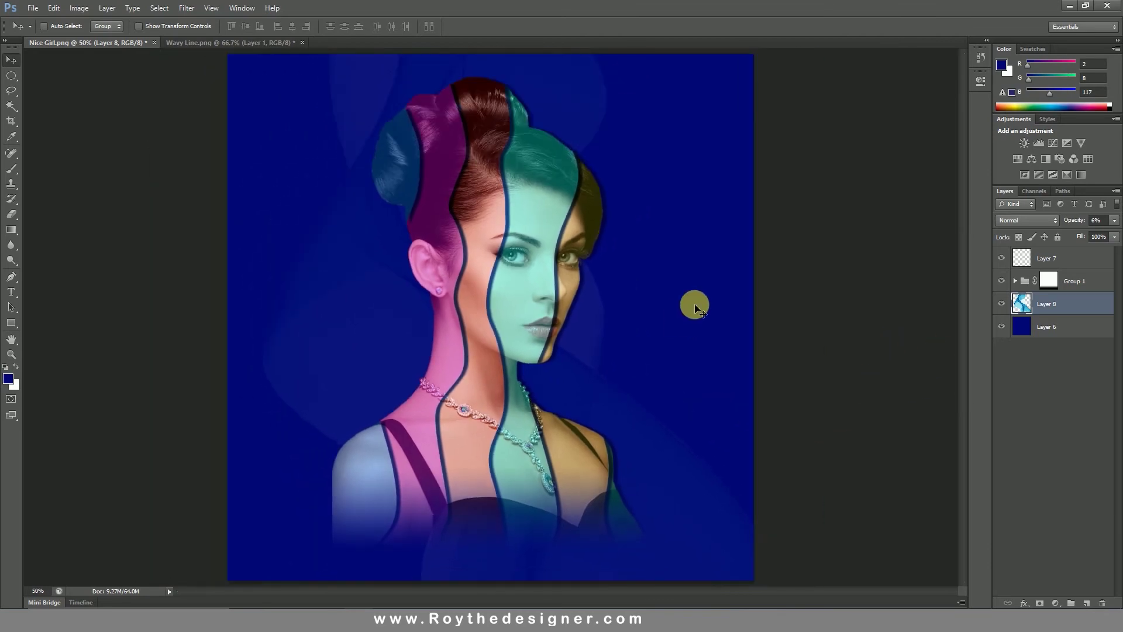
Step: Scale the wavy overlay to about 125% with Free Transform and commit it
{"action": "left_click", "coordinate": [56, 10]}
{"action": "left_click", "coordinate": [131, 224]}
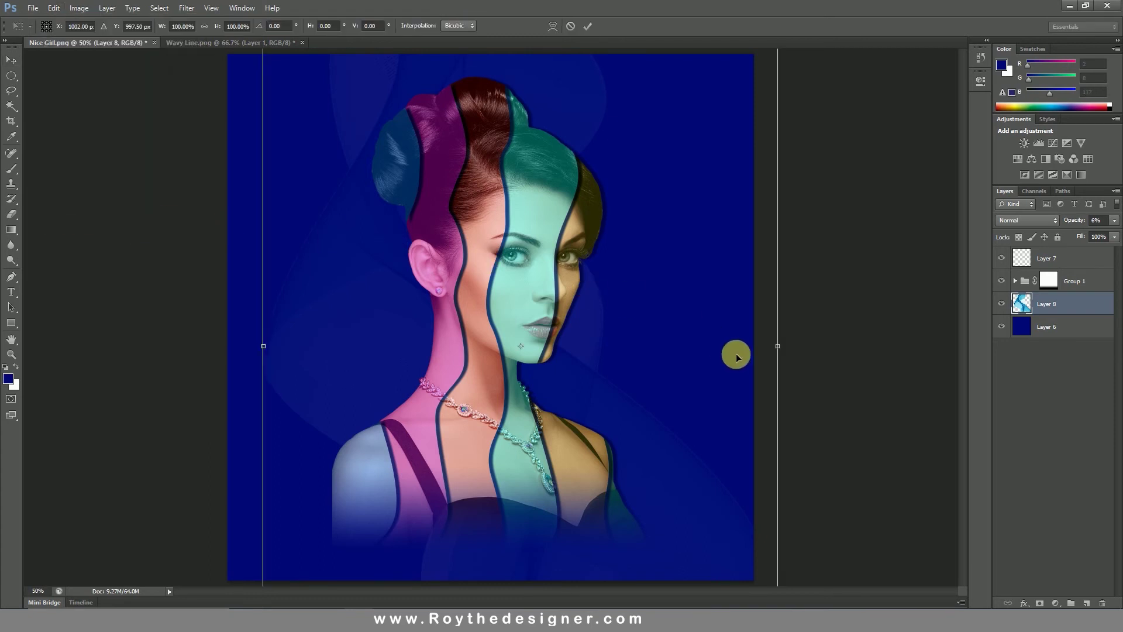
{"action": "key", "text": "ctrl+minus"}
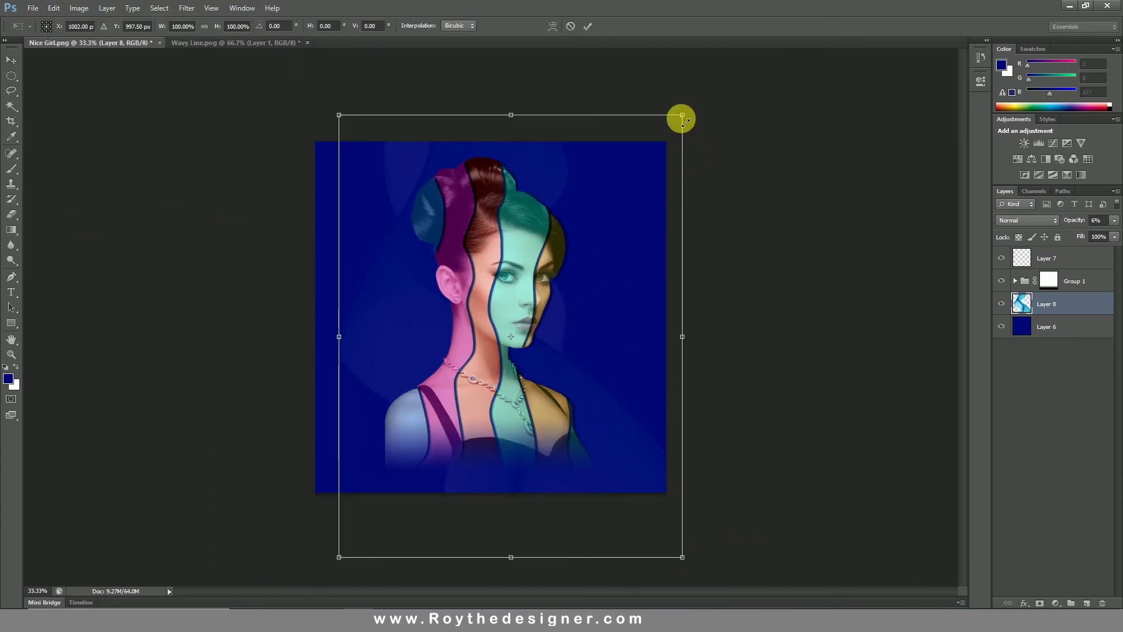
{"action": "left_click_drag", "start_coordinate": [682, 116], "coordinate": [707, 43]}
{"action": "mouse_move", "coordinate": [609, 313]}
{"action": "left_mouse_down"}
{"action": "mouse_move", "coordinate": [614, 363]}
{"action": "mouse_move", "coordinate": [632, 385]}
{"action": "left_mouse_up"}
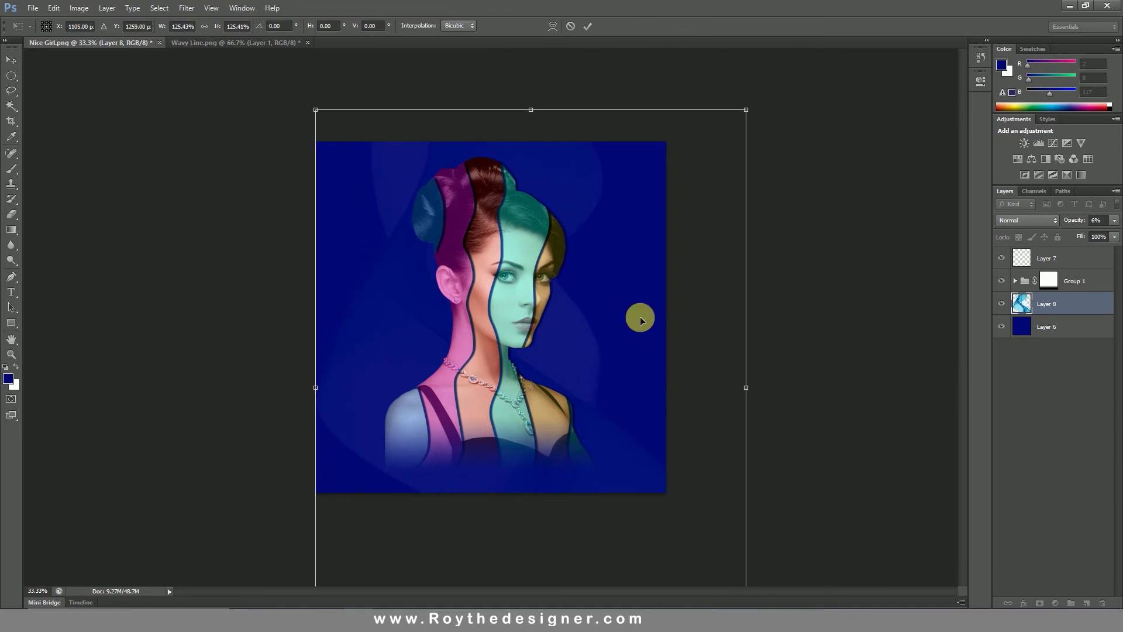
{"action": "left_click", "coordinate": [589, 27]}
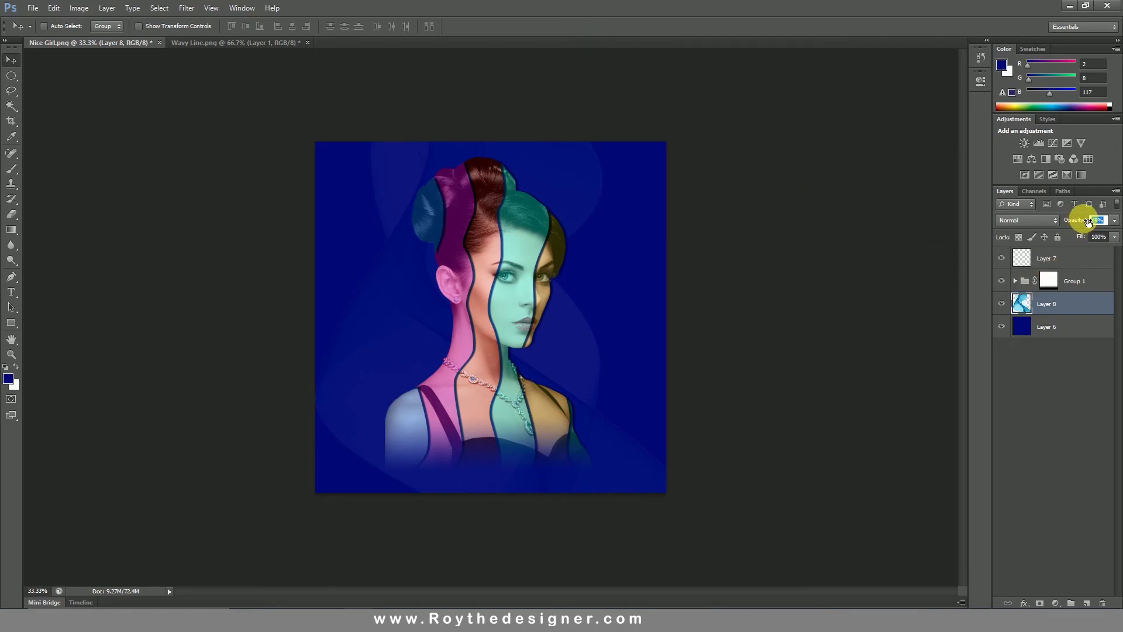
Step: Raise Layer 8's opacity so the waves show more clearly, then select Layer 7
{"action": "left_click_drag", "start_coordinate": [1087, 221], "coordinate": [1087, 222]}
{"action": "key", "text": "ctrl+0"}
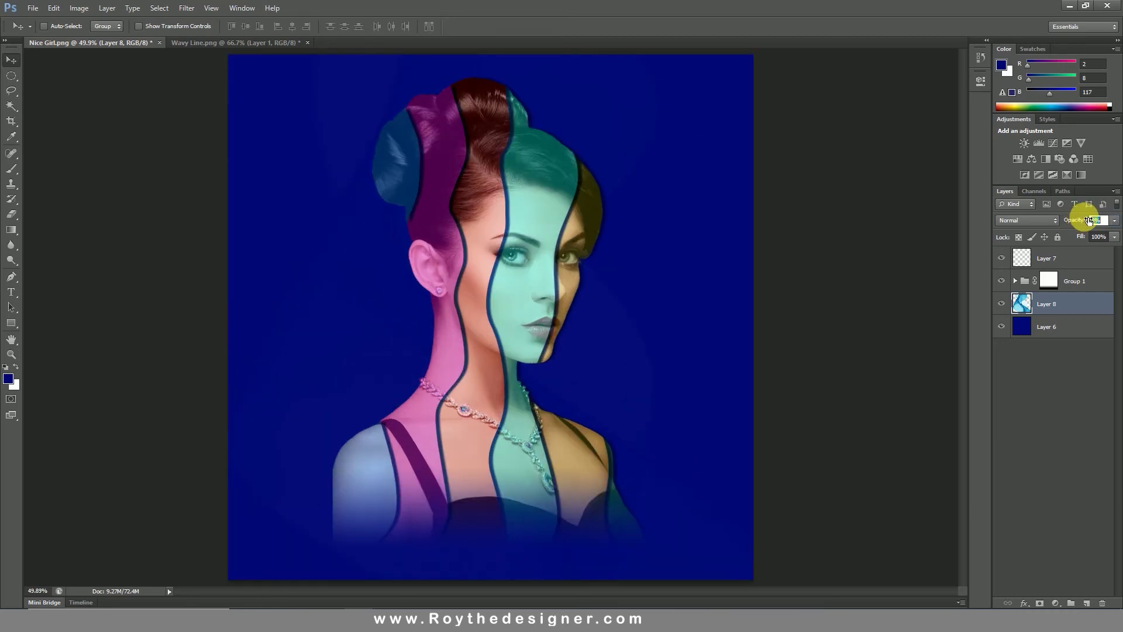
{"action": "mouse_move", "coordinate": [1089, 220]}
{"action": "left_mouse_down"}
{"action": "mouse_move", "coordinate": [1099, 220]}
{"action": "mouse_move", "coordinate": [1088, 221]}
{"action": "left_mouse_up"}
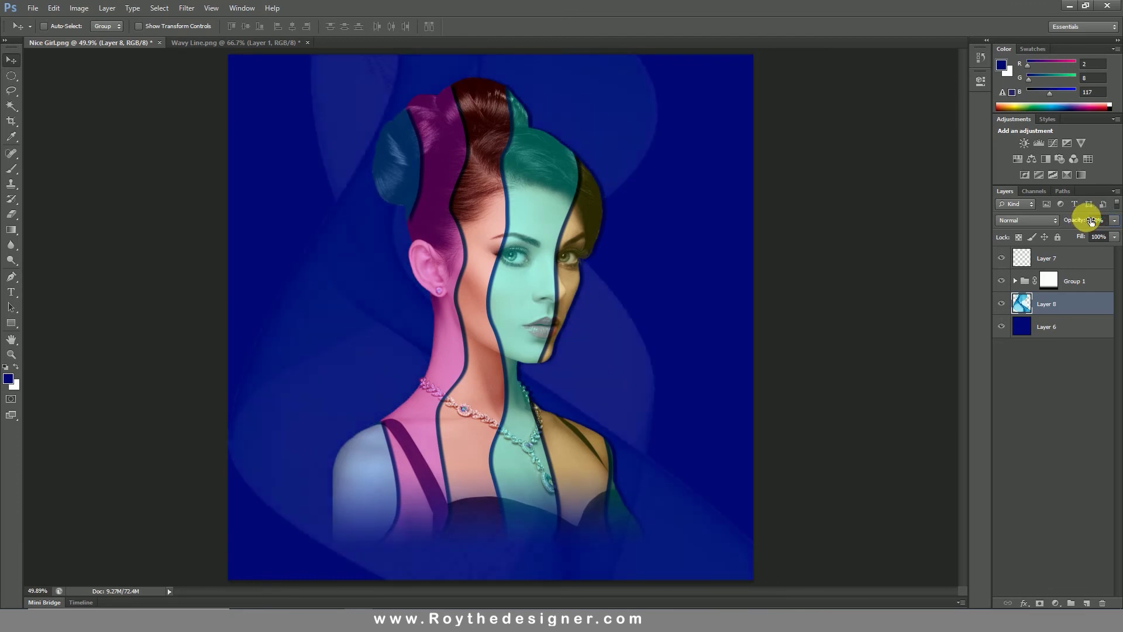
{"action": "left_click", "coordinate": [1047, 261]}
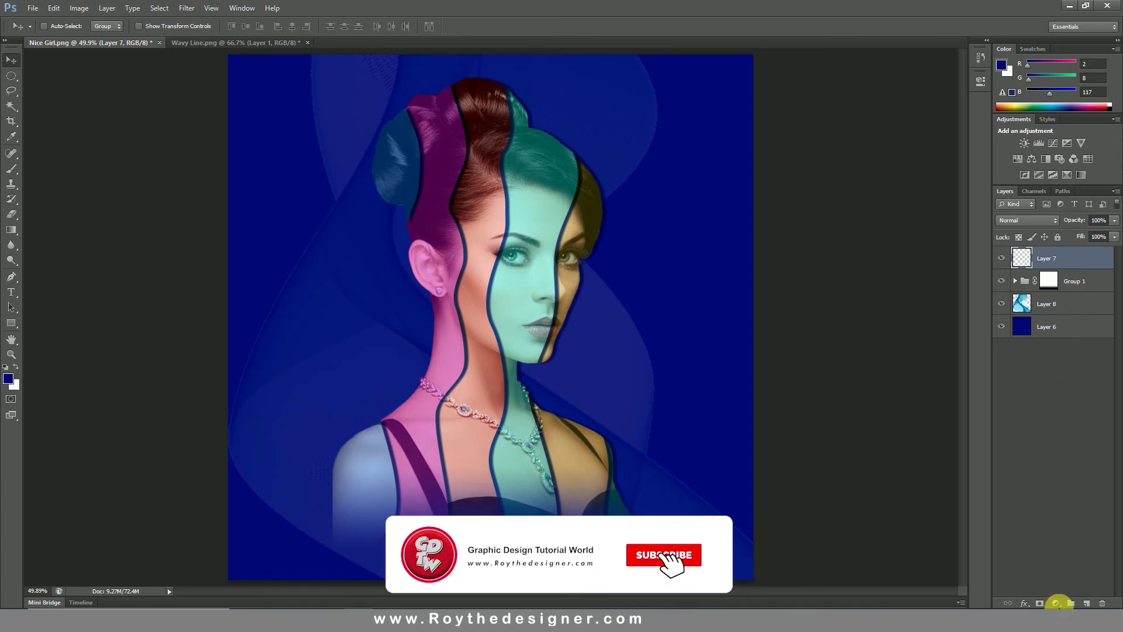
Step: Add a Brightness/Contrast adjustment clipped to Group 1, with brightness 33 and contrast -12
{"action": "left_click", "coordinate": [1090, 286]}
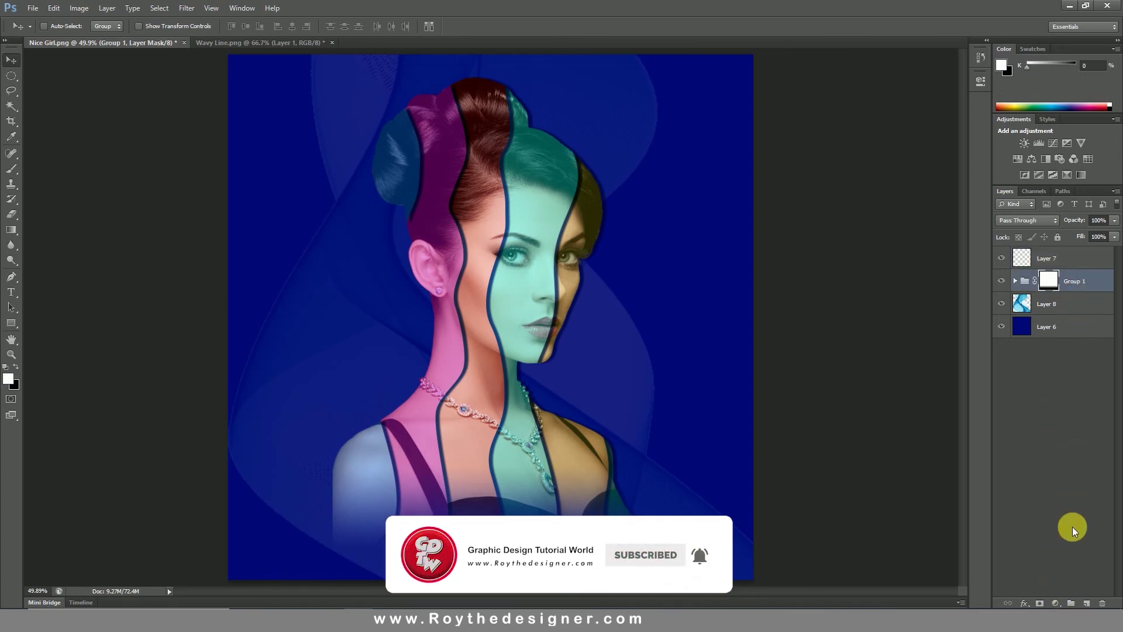
{"action": "left_click", "coordinate": [1058, 604]}
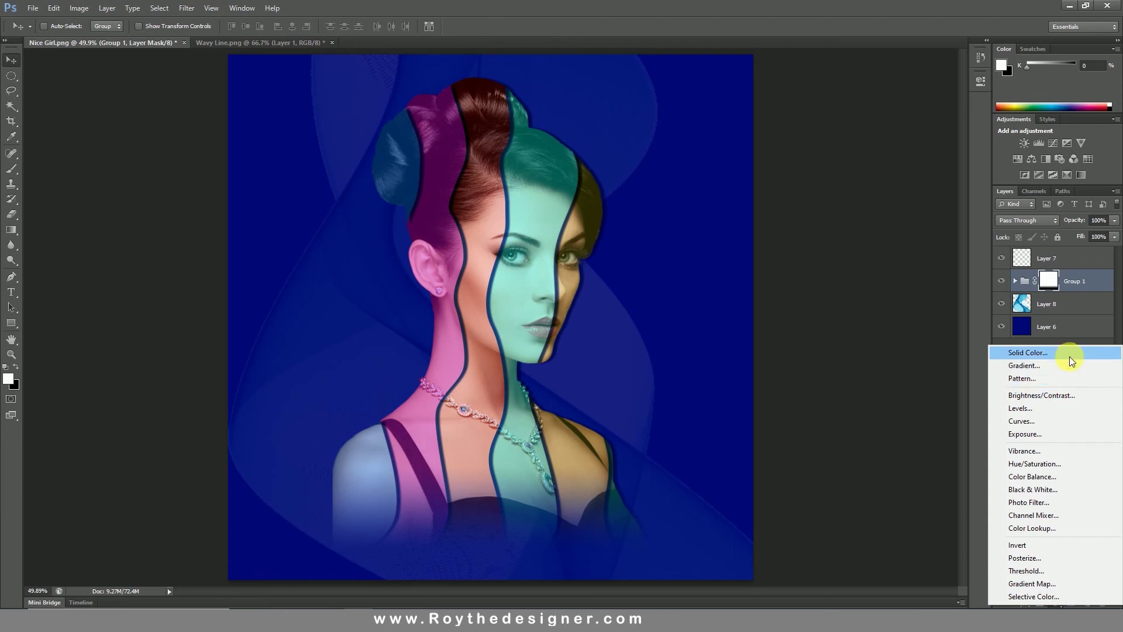
{"action": "left_click", "coordinate": [1066, 392]}
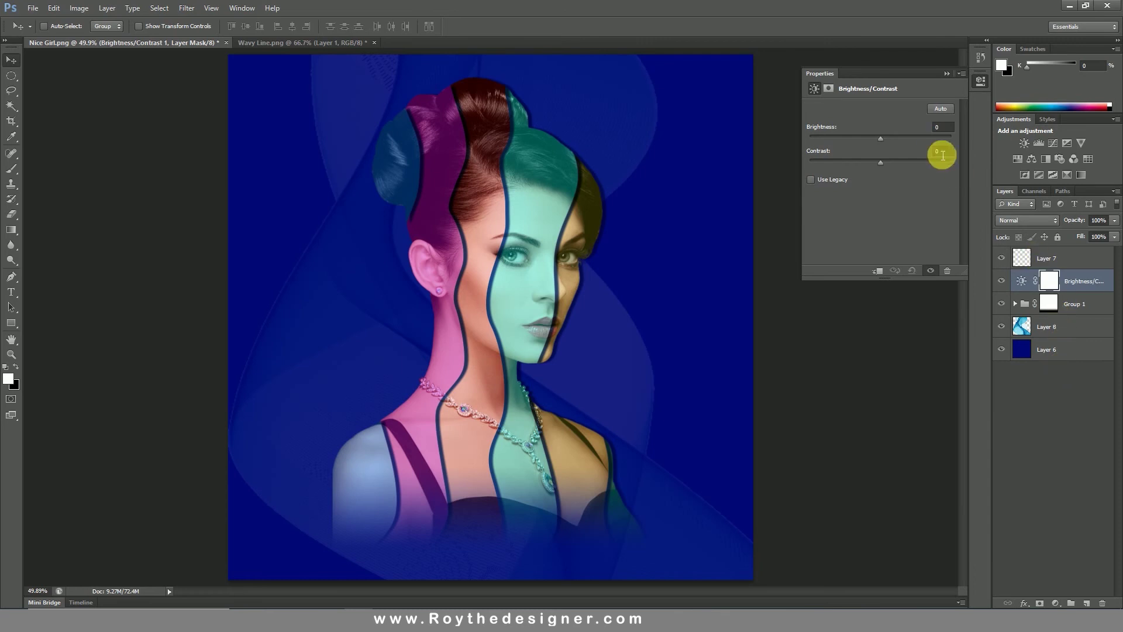
{"action": "left_click", "coordinate": [879, 272]}
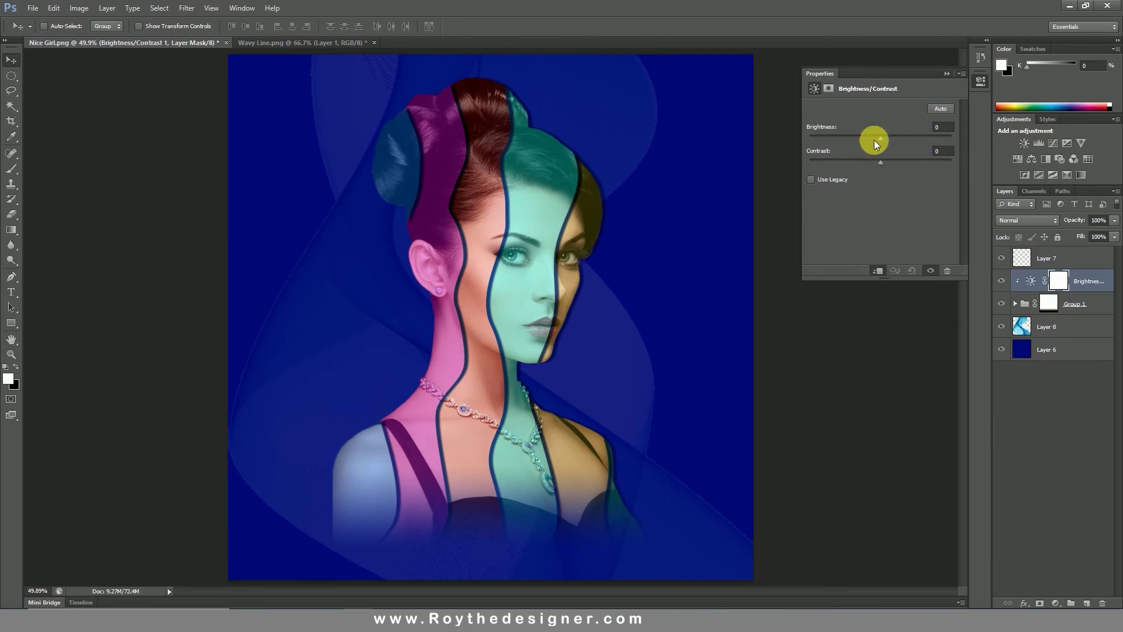
{"action": "left_click_drag", "start_coordinate": [882, 137], "coordinate": [901, 140]}
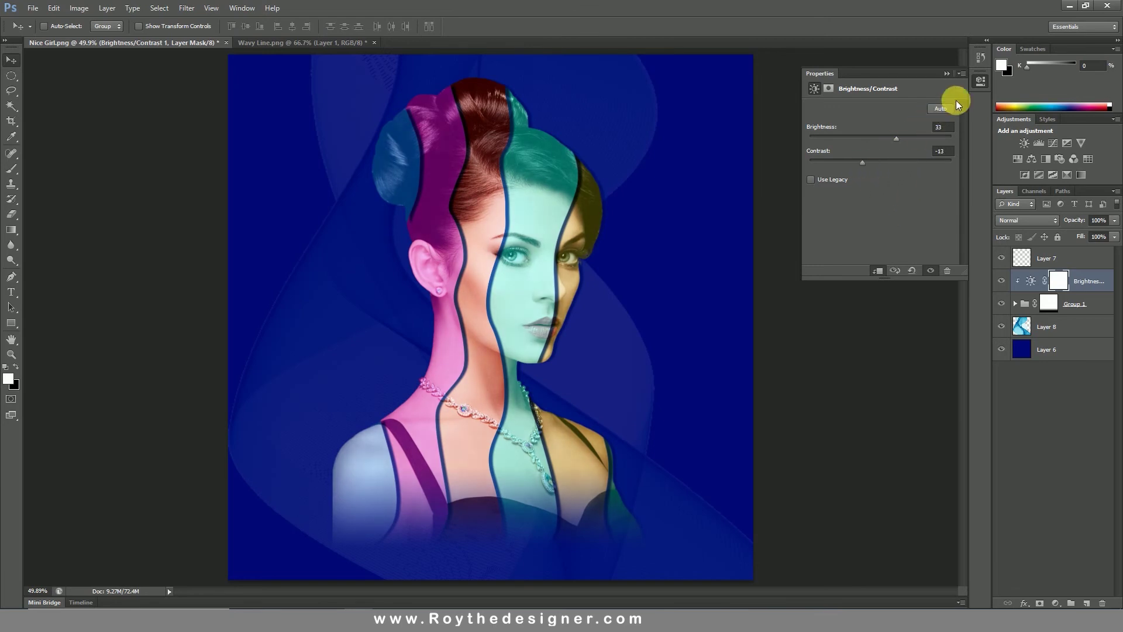
{"action": "left_click", "coordinate": [944, 71]}
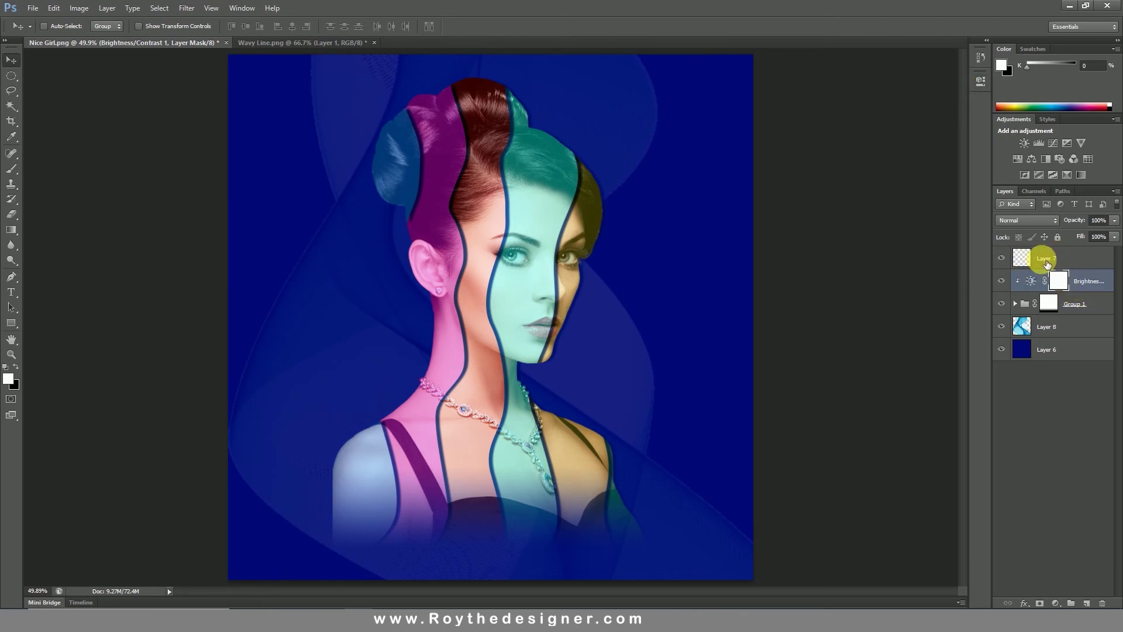
Step: Delete Layer 7, add Layer 9, paste the copied layer style, and clip it below
{"action": "mouse_move", "coordinate": [1062, 256]}
{"action": "left_mouse_down"}
{"action": "mouse_move", "coordinate": [1111, 436]}
{"action": "mouse_move", "coordinate": [1102, 602]}
{"action": "left_mouse_up"}
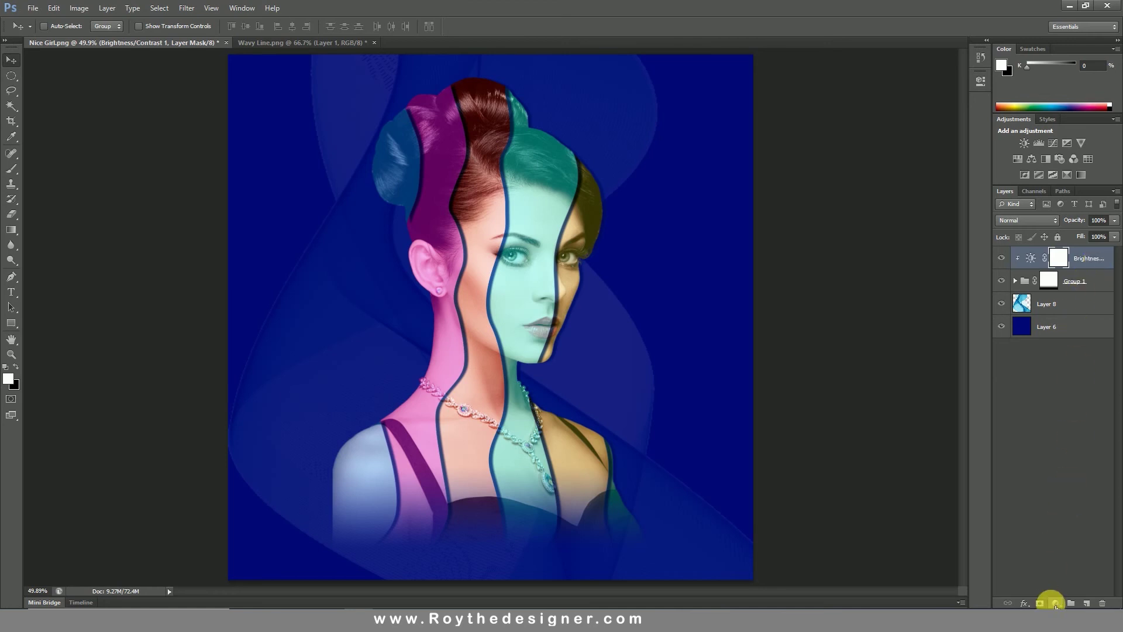
{"action": "left_click", "coordinate": [1087, 603]}
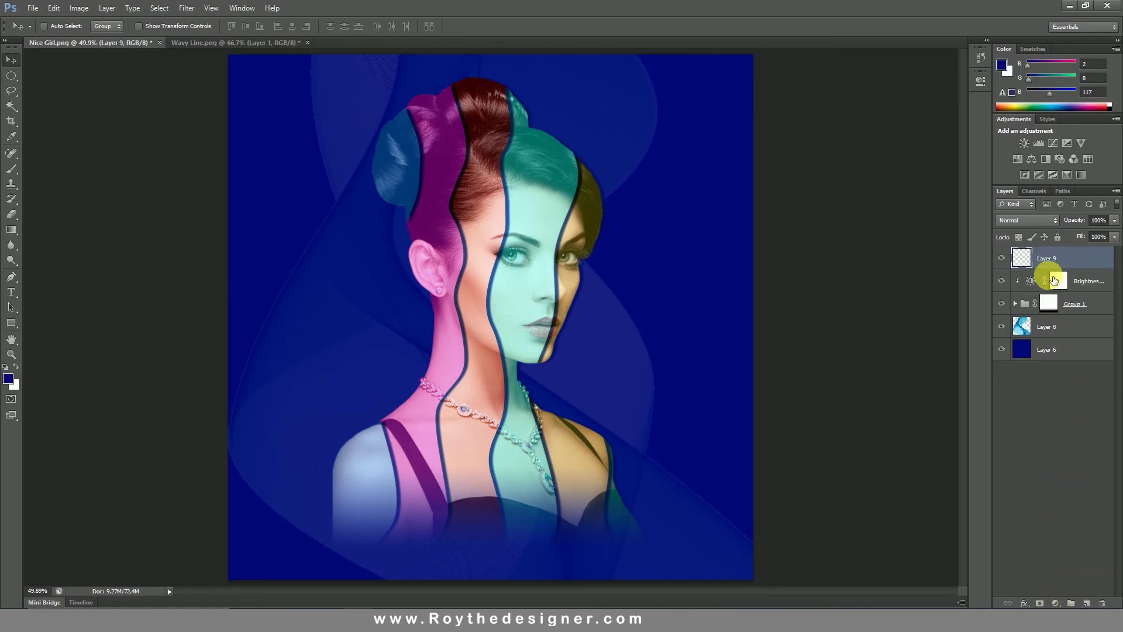
{"action": "right_click", "coordinate": [1045, 259]}
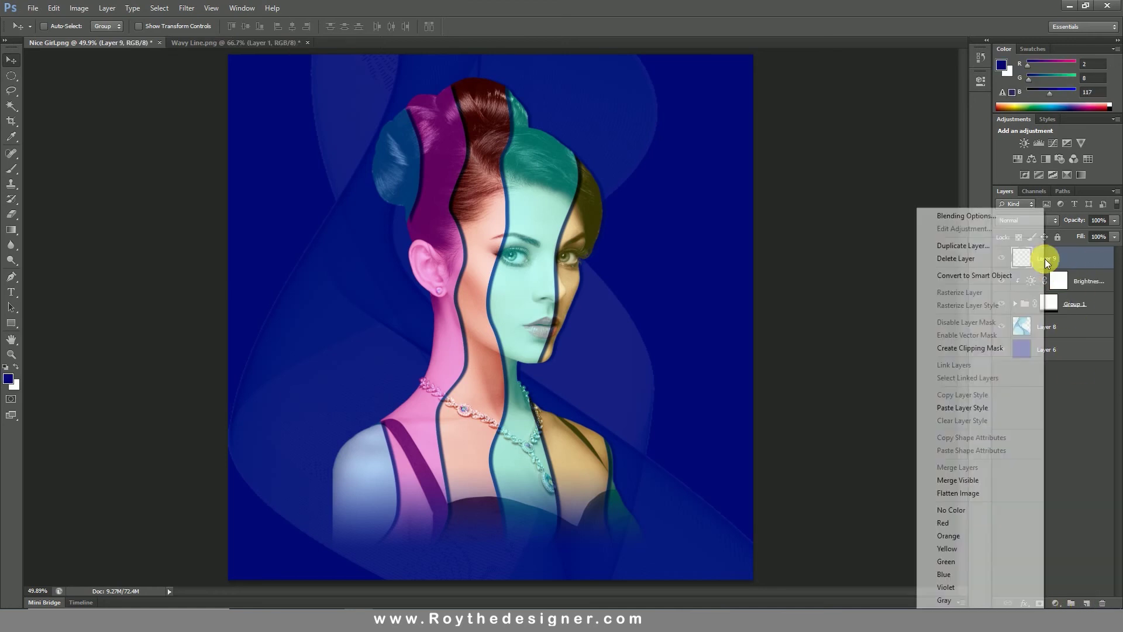
{"action": "left_click", "coordinate": [985, 408]}
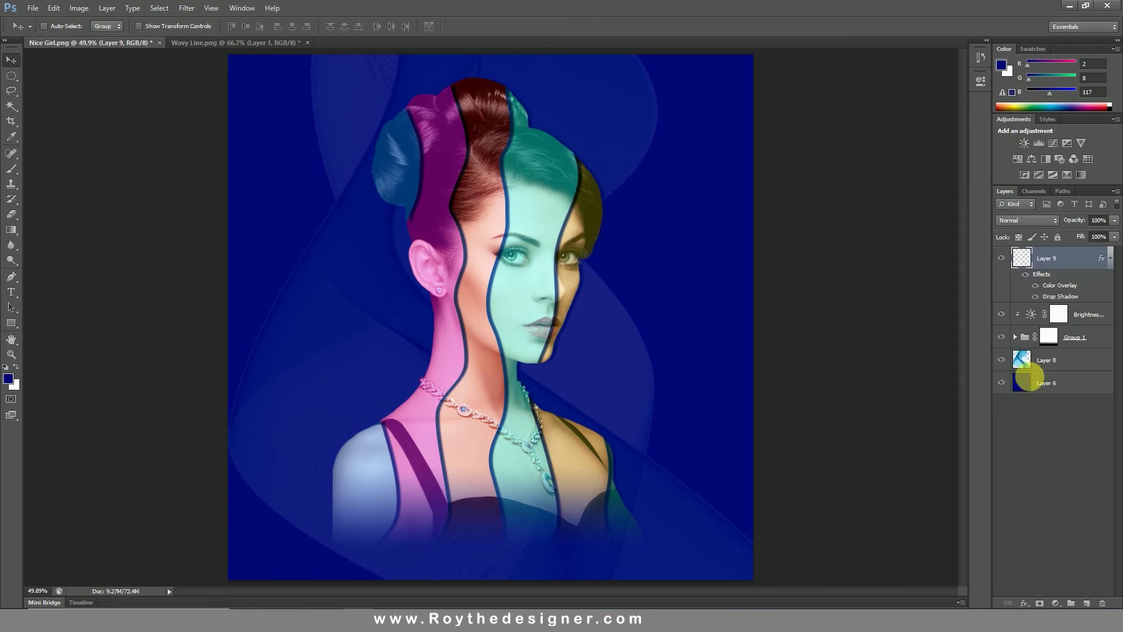
{"action": "right_click", "coordinate": [1067, 262]}
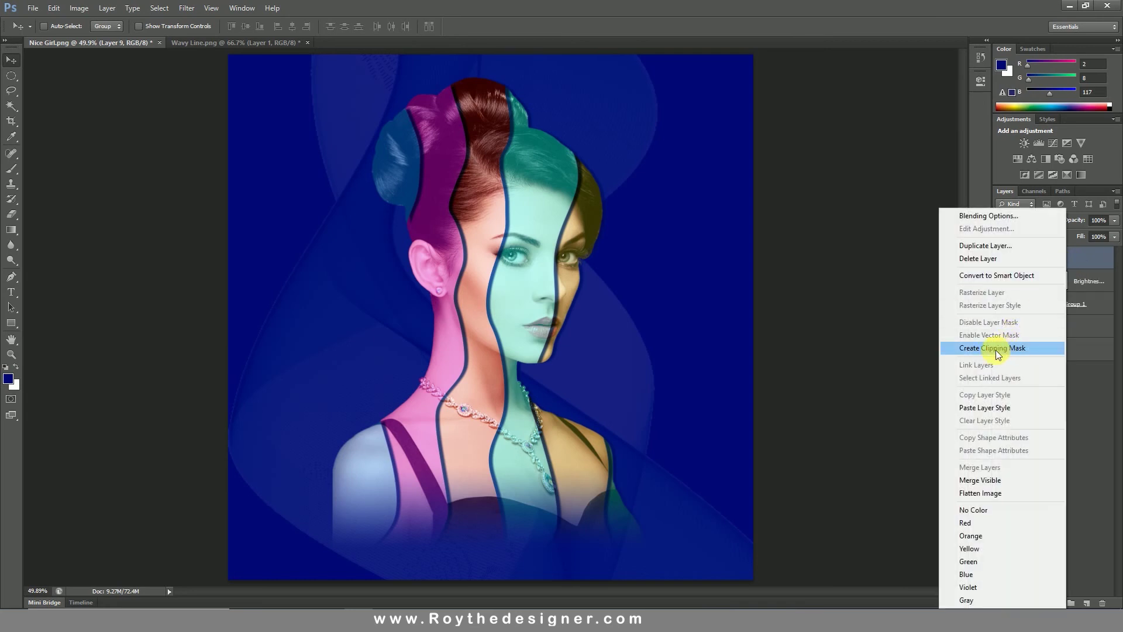
{"action": "left_click", "coordinate": [1011, 349]}
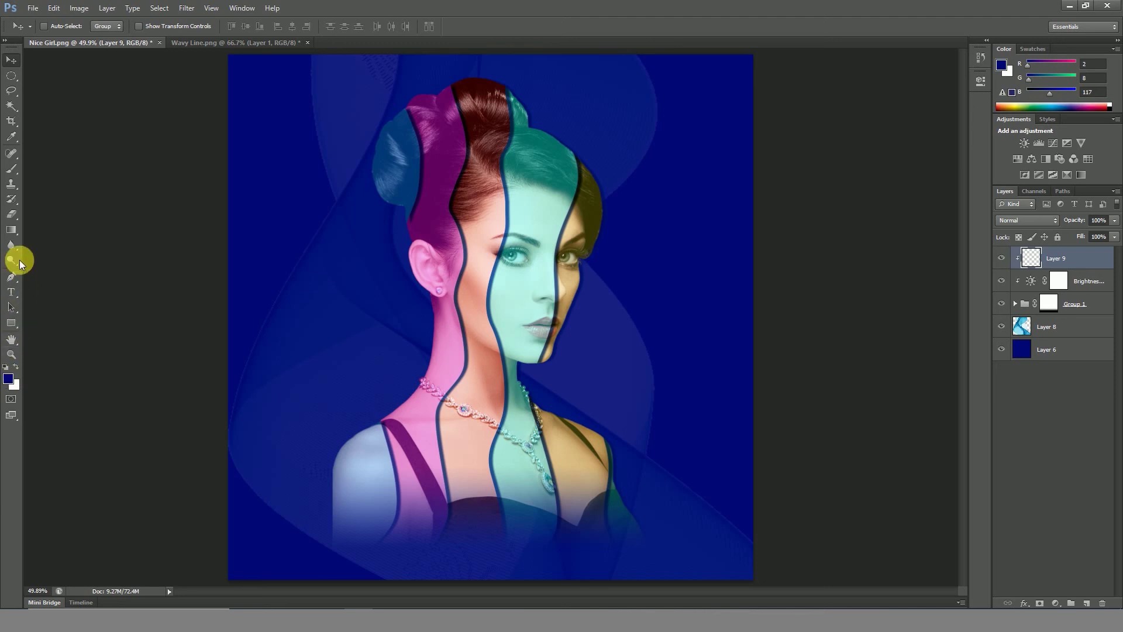
Step: Brush dark blue over the lower-left shoulder on Layer 9, with brush size set to 600 px
{"action": "left_click", "coordinate": [13, 170]}
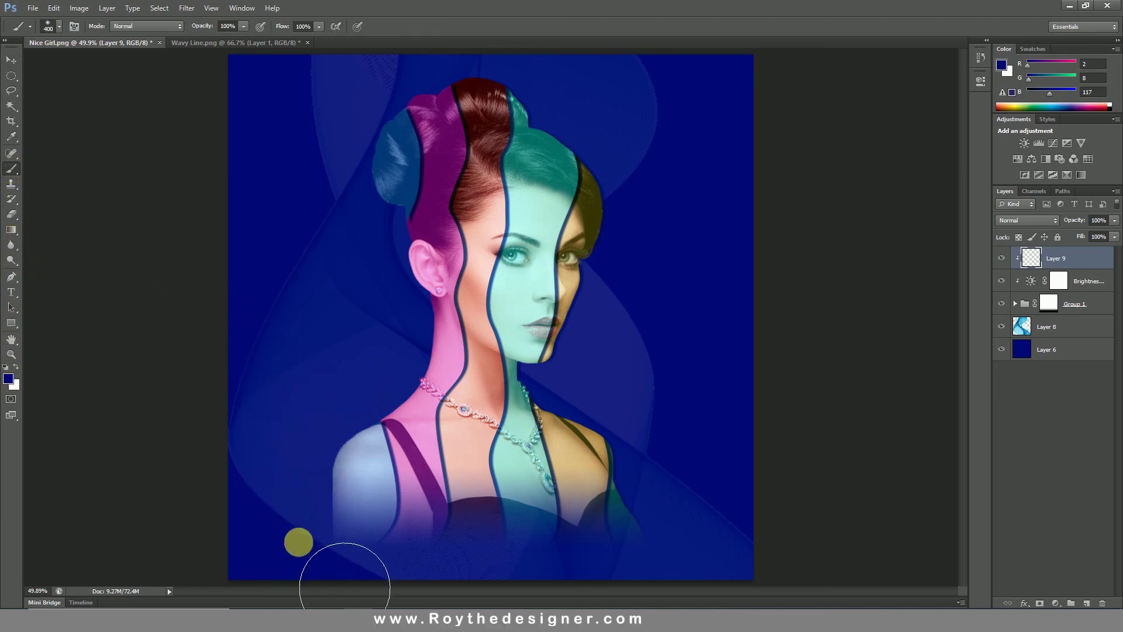
{"action": "mouse_move", "coordinate": [319, 497]}
{"action": "left_mouse_down"}
{"action": "mouse_move", "coordinate": [344, 623]}
{"action": "mouse_move", "coordinate": [327, 591]}
{"action": "mouse_move", "coordinate": [350, 591]}
{"action": "mouse_move", "coordinate": [293, 493]}
{"action": "mouse_move", "coordinate": [321, 564]}
{"action": "mouse_move", "coordinate": [306, 502]}
{"action": "mouse_move", "coordinate": [309, 569]}
{"action": "left_mouse_up"}
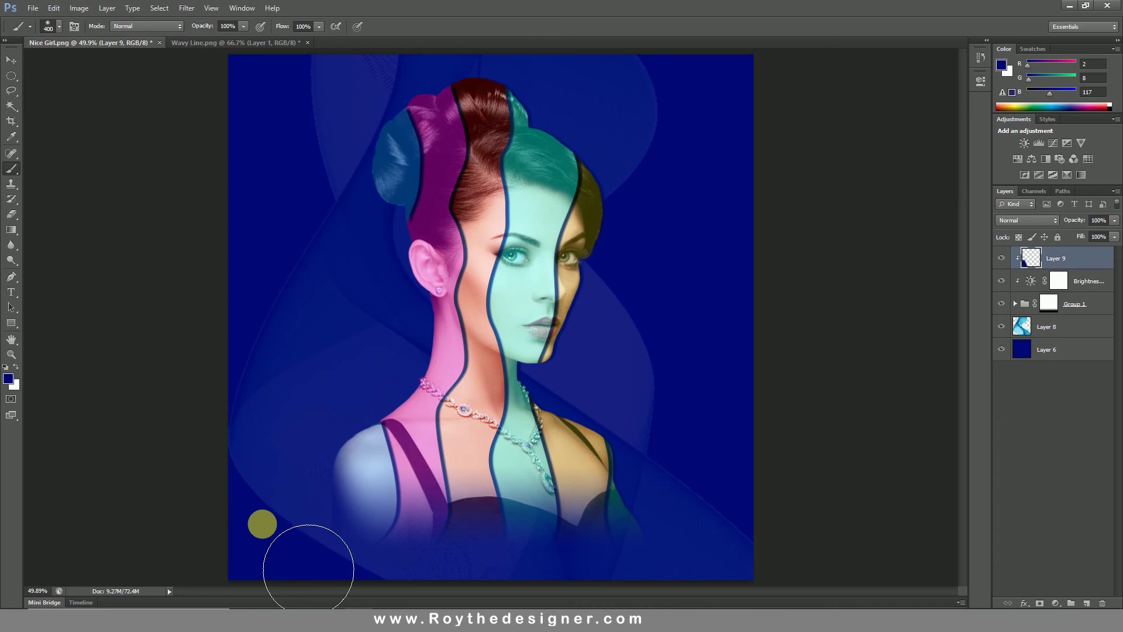
{"action": "key", "text": "bracketright"}
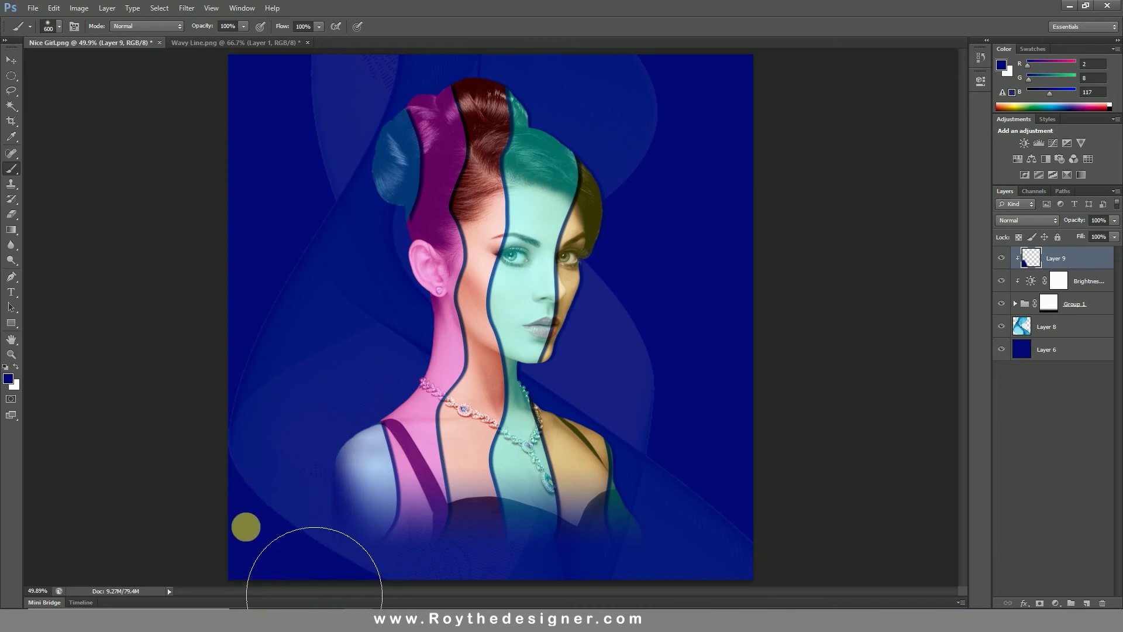
{"action": "key", "text": "bracketleft"}
{"action": "key", "text": "bracketleft"}
{"action": "key", "text": "bracketleft"}
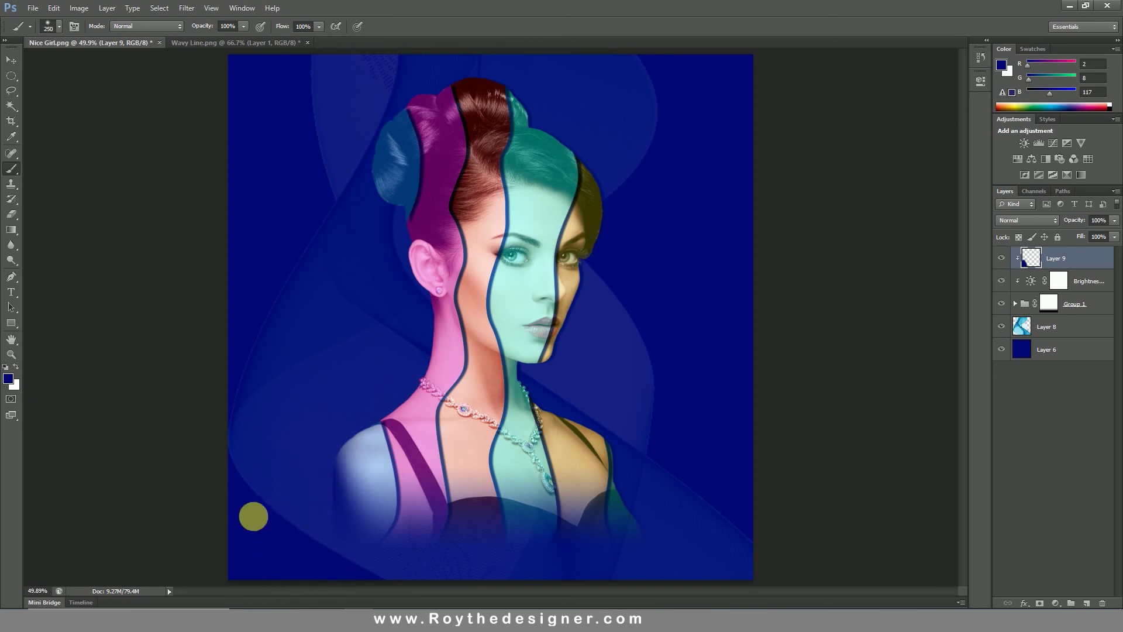
{"action": "key", "text": "bracketright"}
{"action": "key", "text": "bracketright"}
{"action": "key", "text": "bracketright"}
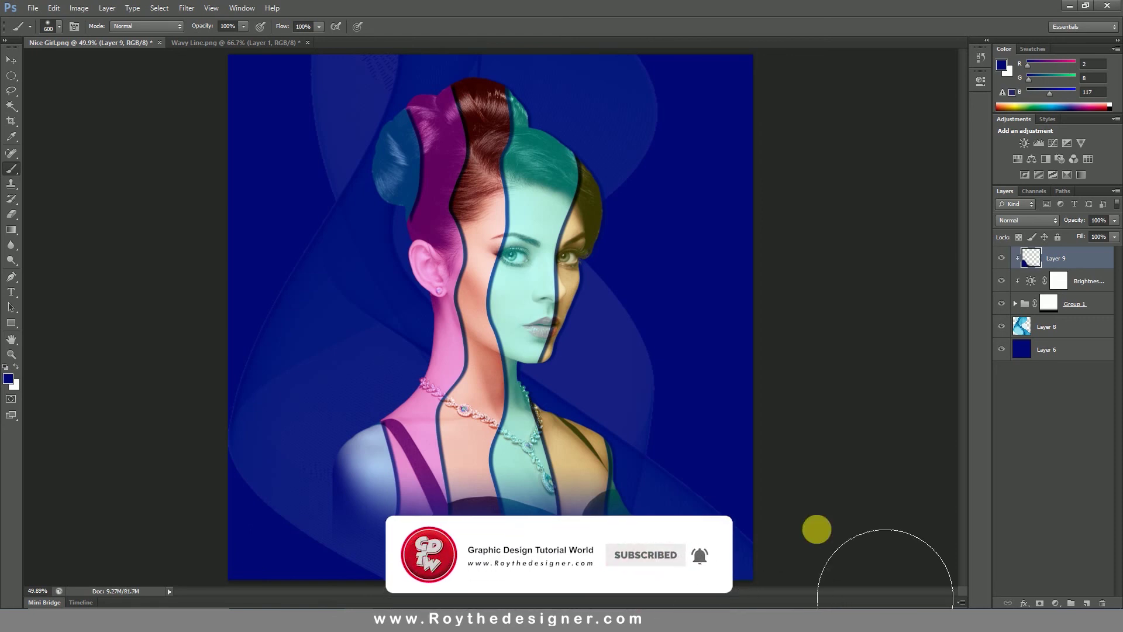
Step: Expand Group 1 and open the Color Overlay effect settings of Layer 1
{"action": "left_click", "coordinate": [1093, 327]}
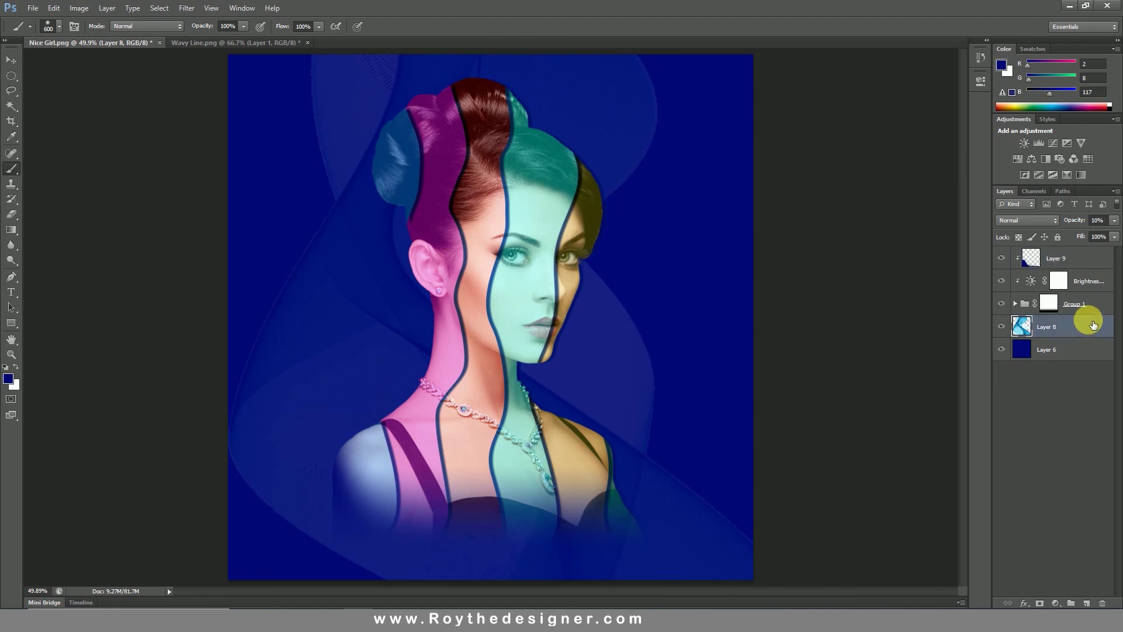
{"action": "left_click", "coordinate": [1016, 304]}
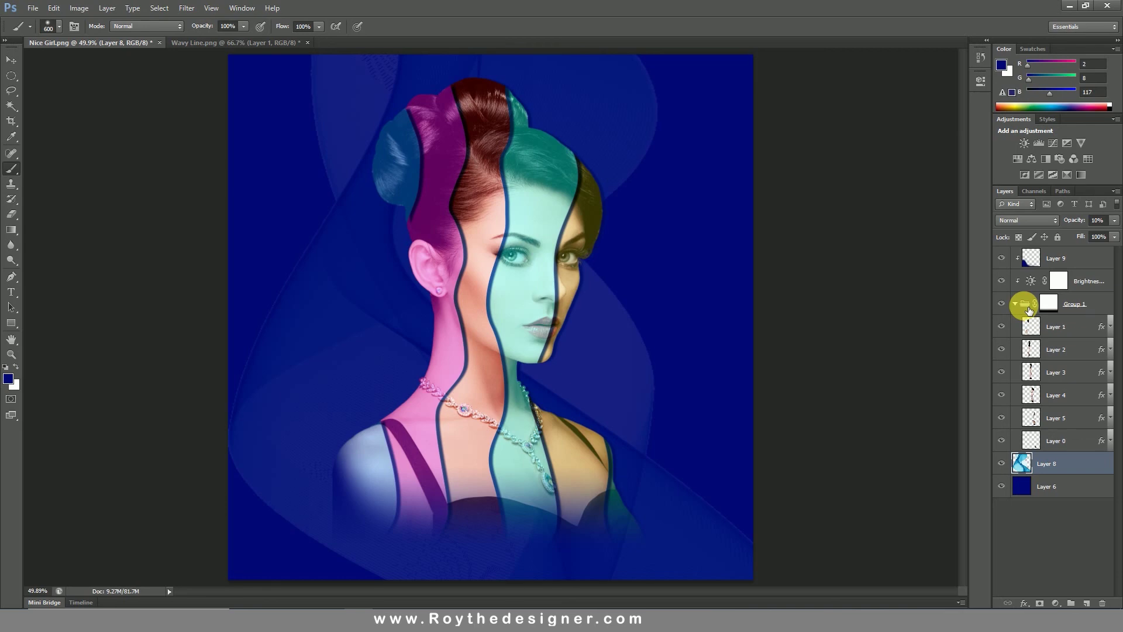
{"action": "key", "text": "ctrl+plus"}
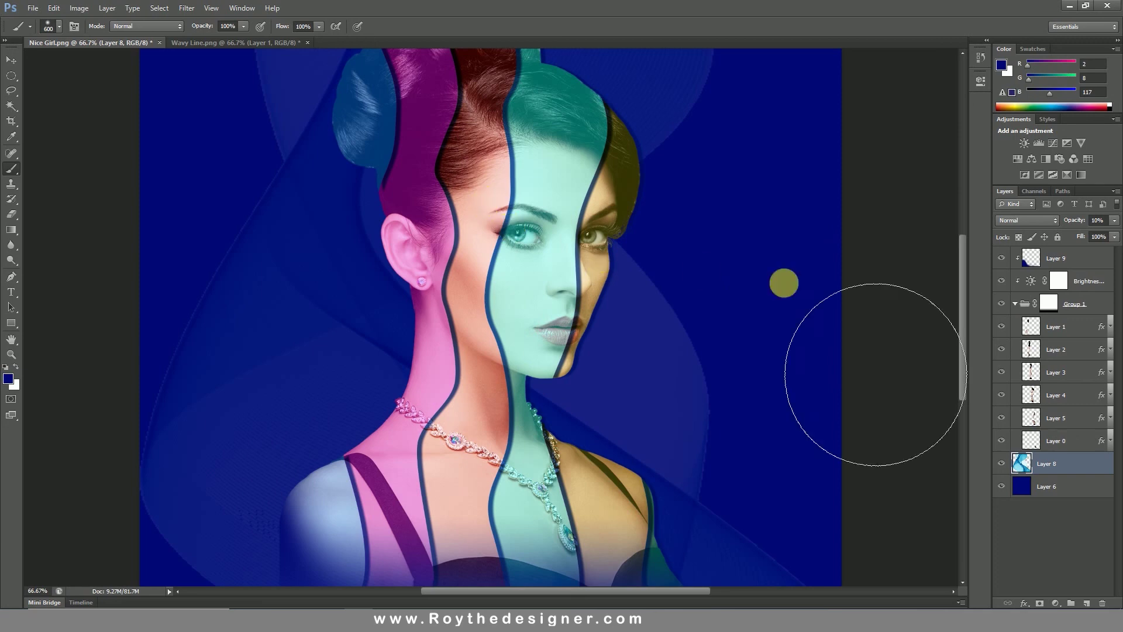
{"action": "left_click", "coordinate": [1067, 330]}
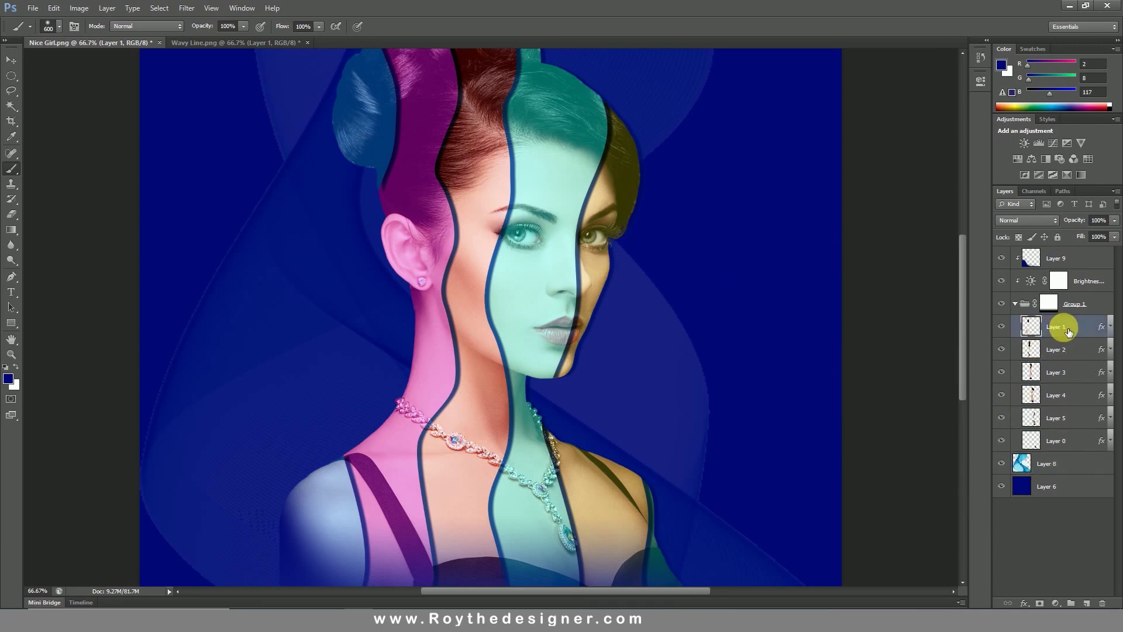
{"action": "left_click", "coordinate": [1110, 326]}
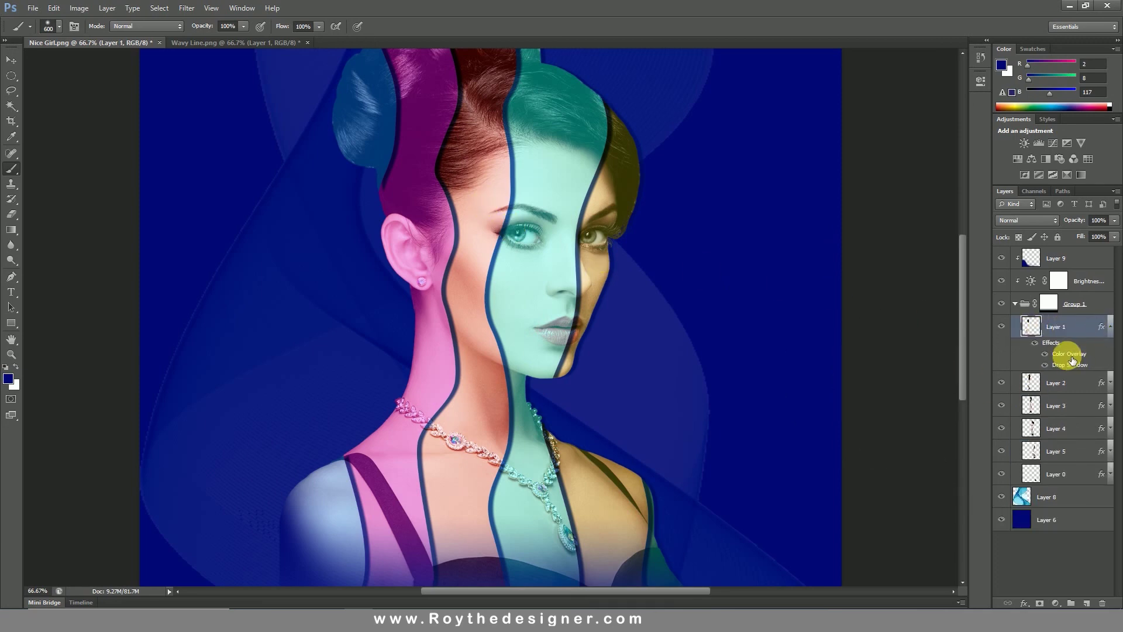
{"action": "double_click", "coordinate": [1069, 355]}
Step: Change Layer 1's overlay colour to teal 00b994 and apply it
{"action": "left_click", "coordinate": [936, 174]}
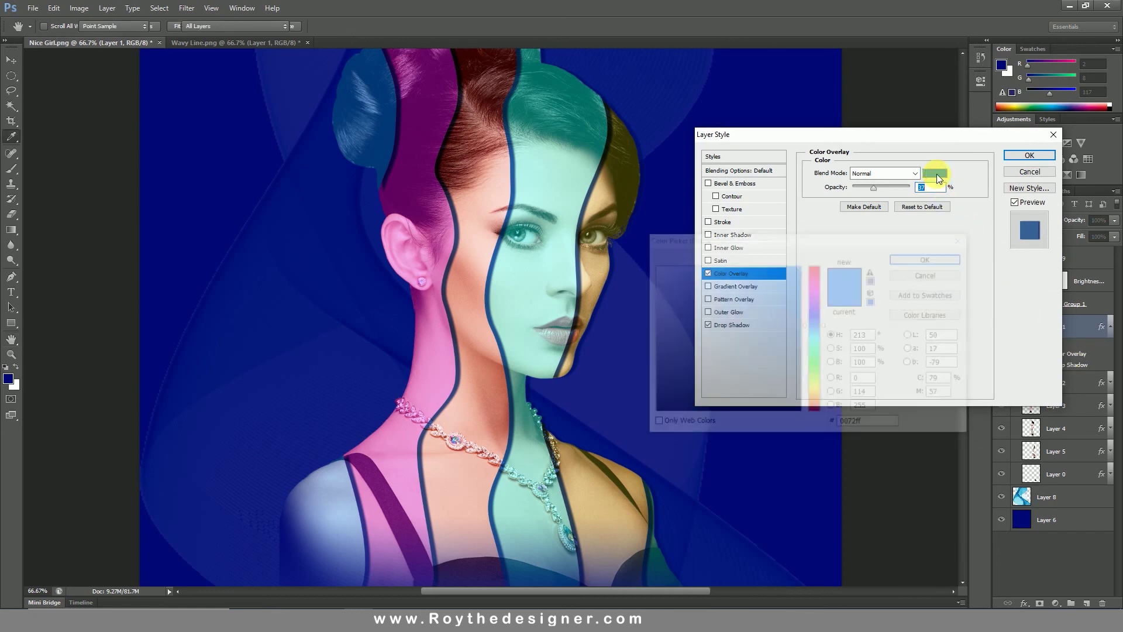
{"action": "left_click_drag", "start_coordinate": [784, 316], "coordinate": [805, 309]}
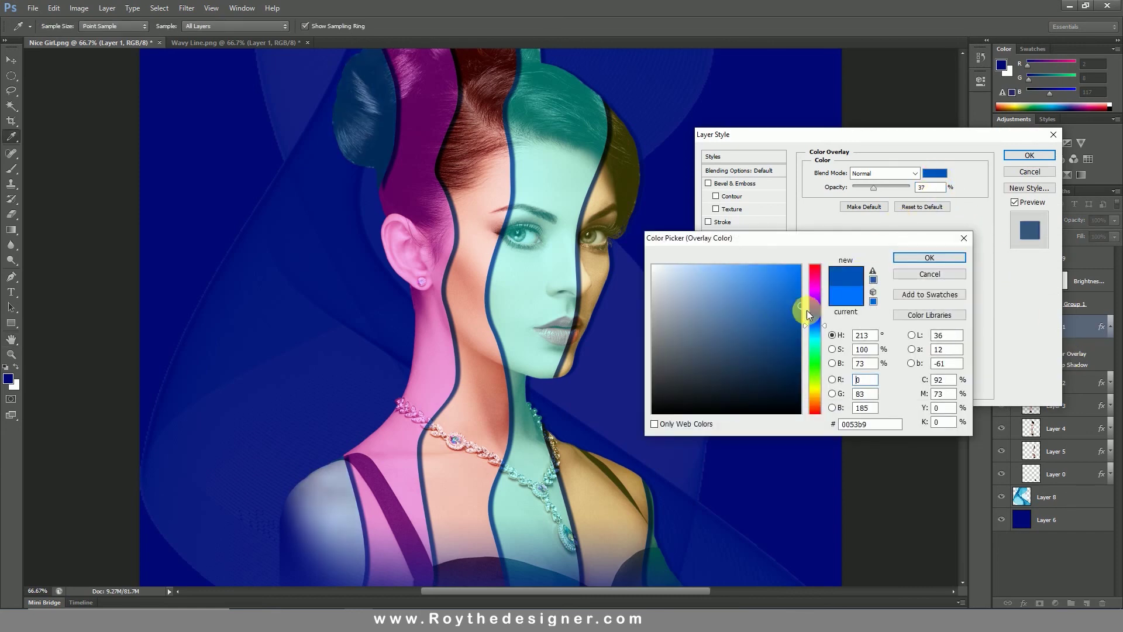
{"action": "left_click_drag", "start_coordinate": [825, 324], "coordinate": [826, 326]}
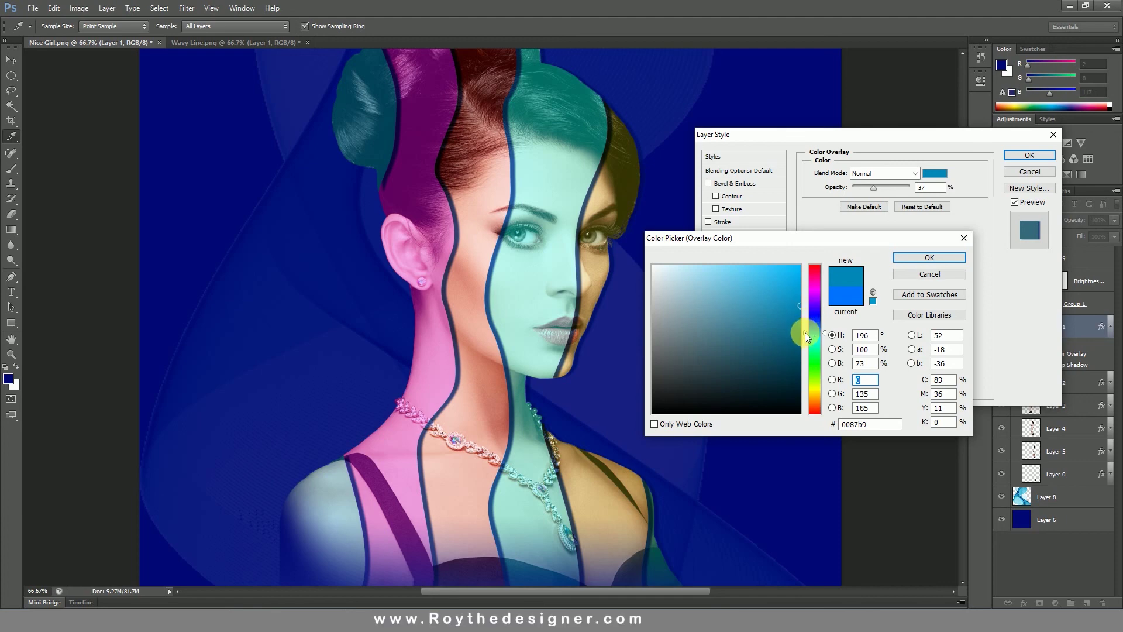
{"action": "left_click_drag", "start_coordinate": [808, 326], "coordinate": [808, 345]}
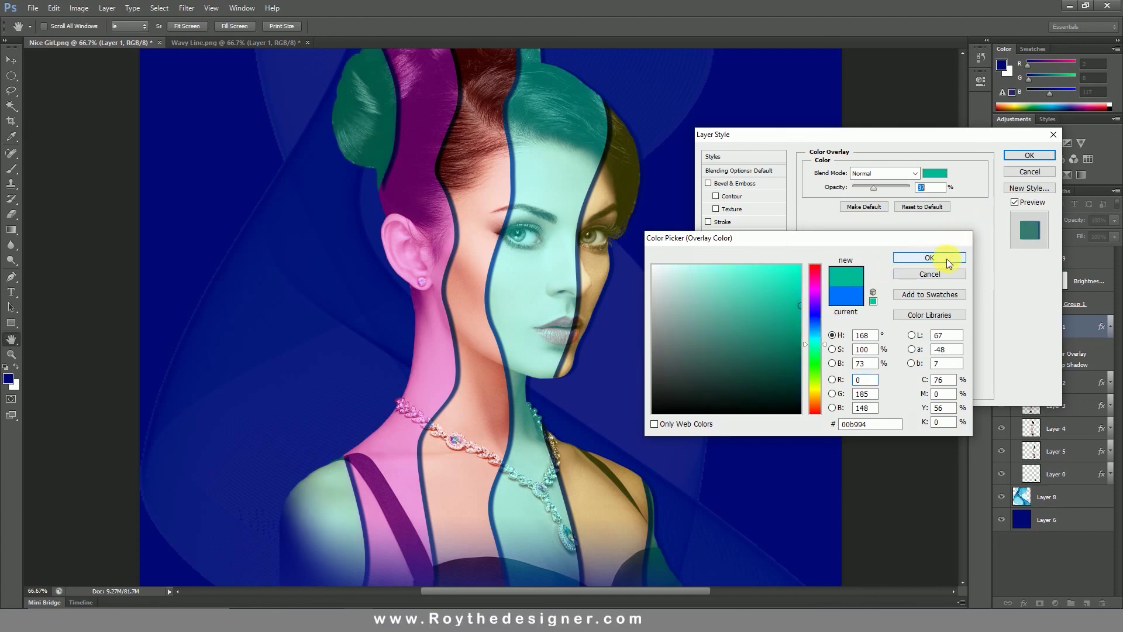
{"action": "left_click", "coordinate": [930, 257]}
{"action": "left_click", "coordinate": [1028, 156]}
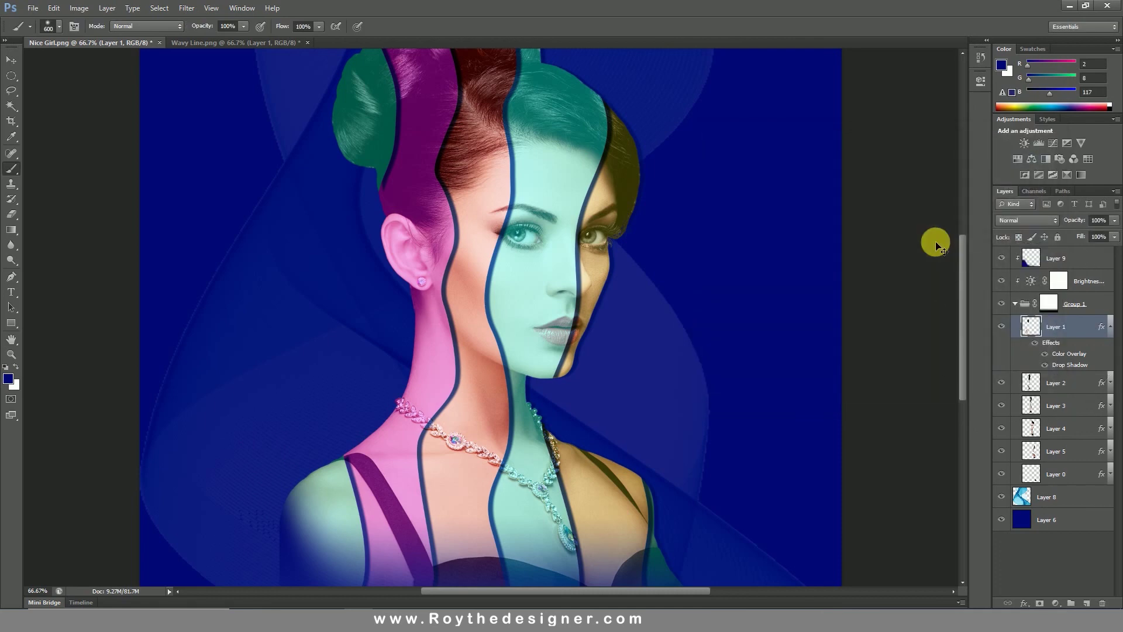
Step: Save As, extending the file name to 'Nice Girl Picture with Color Manipulation in Photoshop'
{"action": "key", "text": "ctrl+0"}
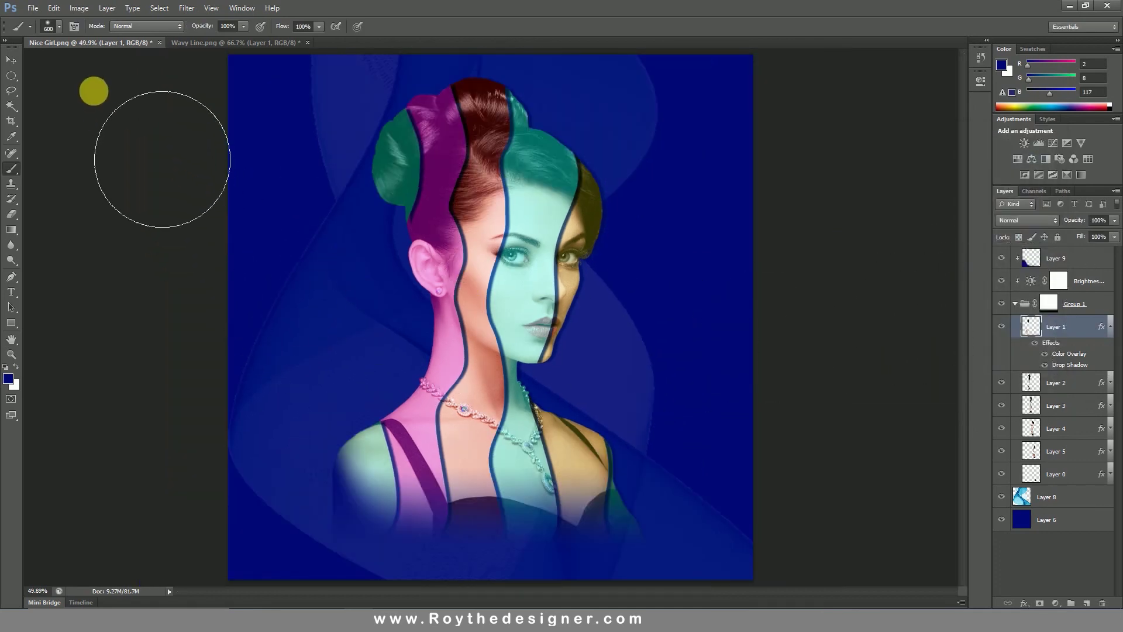
{"action": "left_click", "coordinate": [32, 7]}
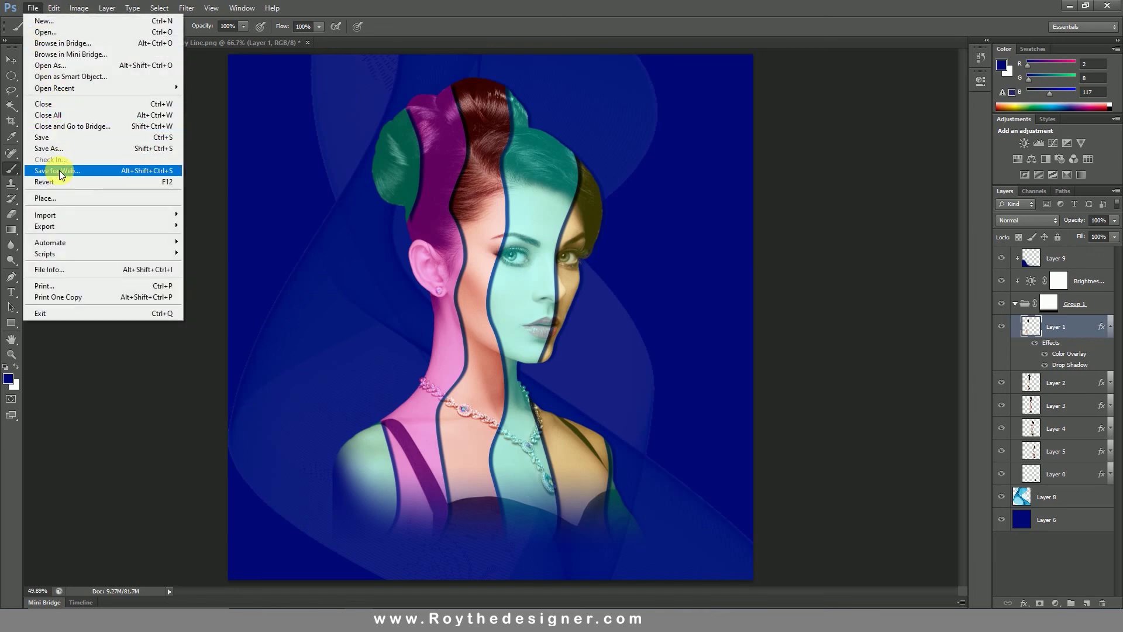
{"action": "left_click", "coordinate": [66, 149]}
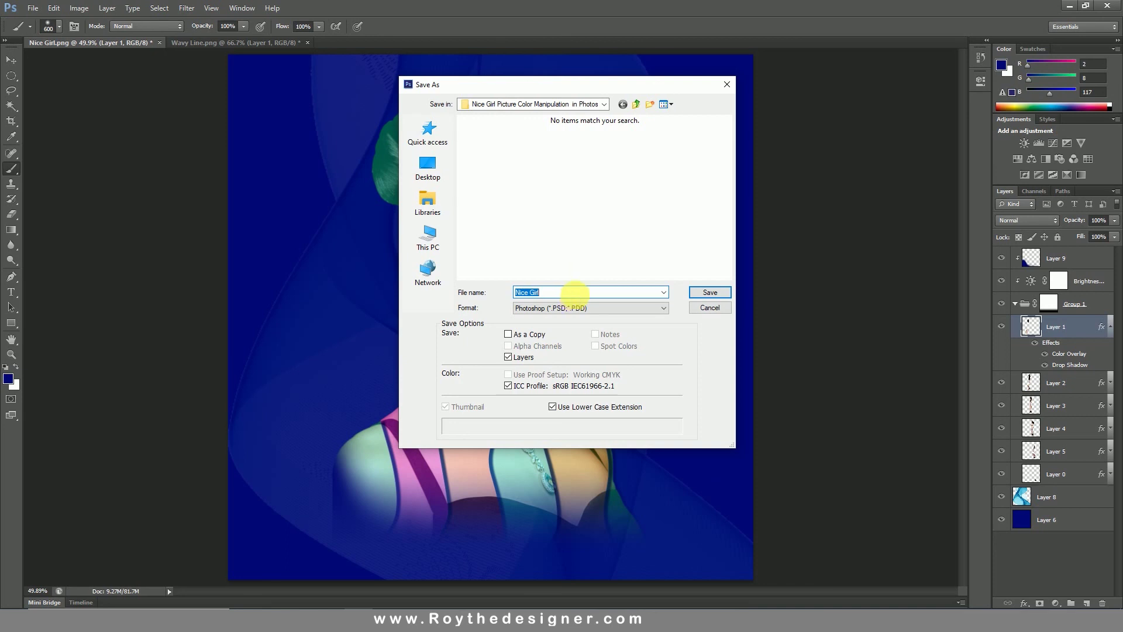
{"action": "left_click", "coordinate": [574, 297]}
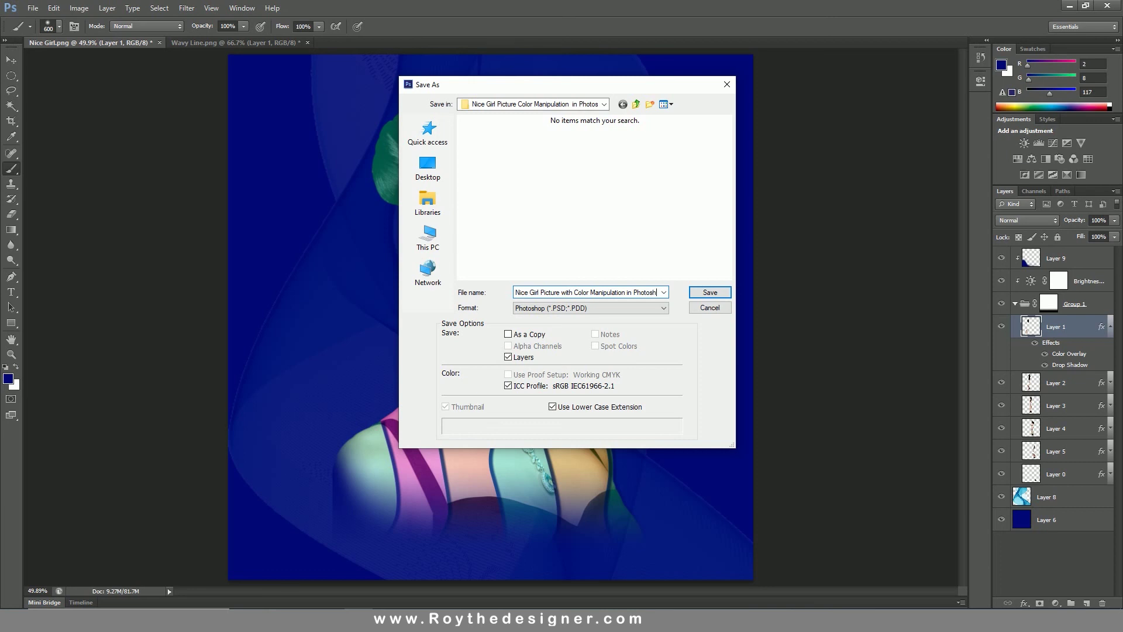
{"action": "type", "text": "op"}
Step: Save it as JPEG at Maximum quality, Baseline Optimized
{"action": "left_click", "coordinate": [600, 310]}
{"action": "left_click", "coordinate": [608, 371]}
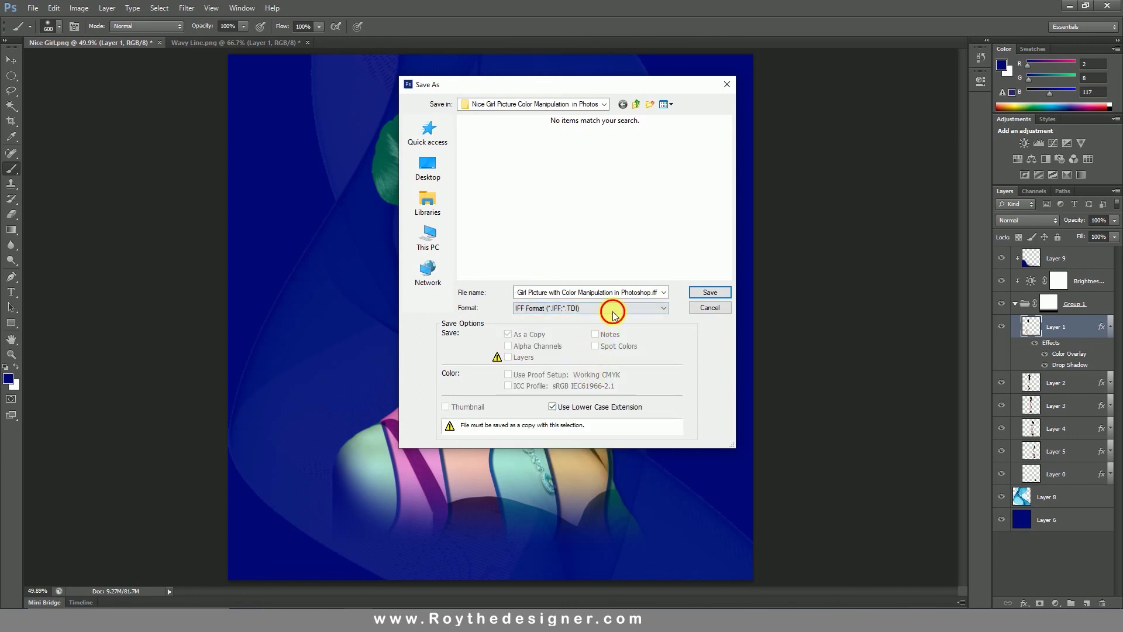
{"action": "left_click", "coordinate": [613, 315]}
{"action": "left_click", "coordinate": [601, 377]}
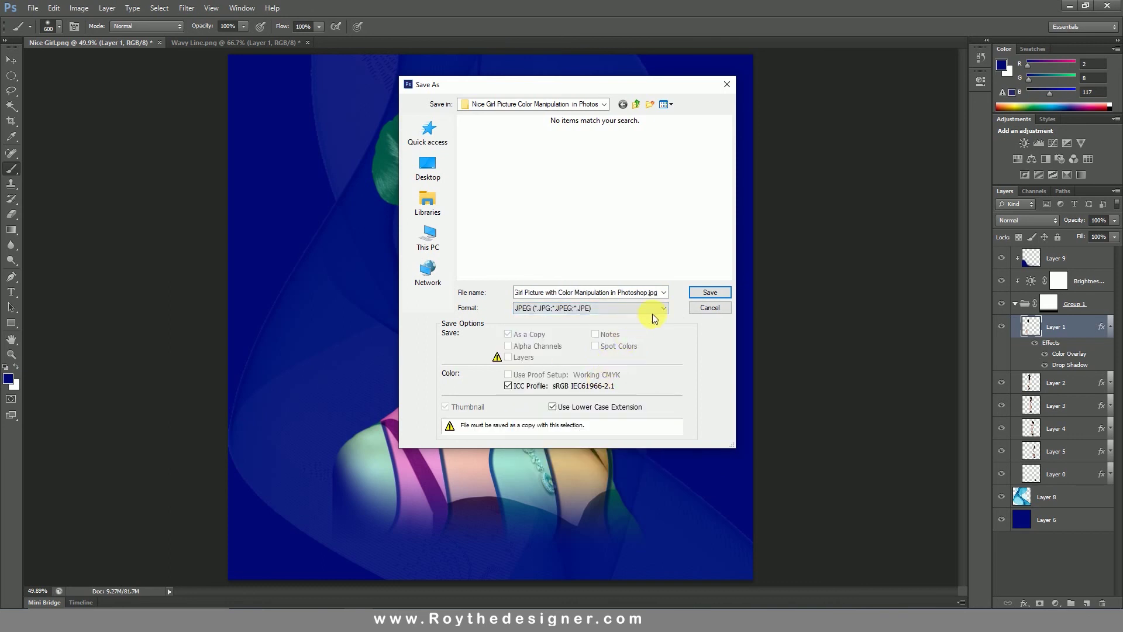
{"action": "left_click", "coordinate": [706, 297]}
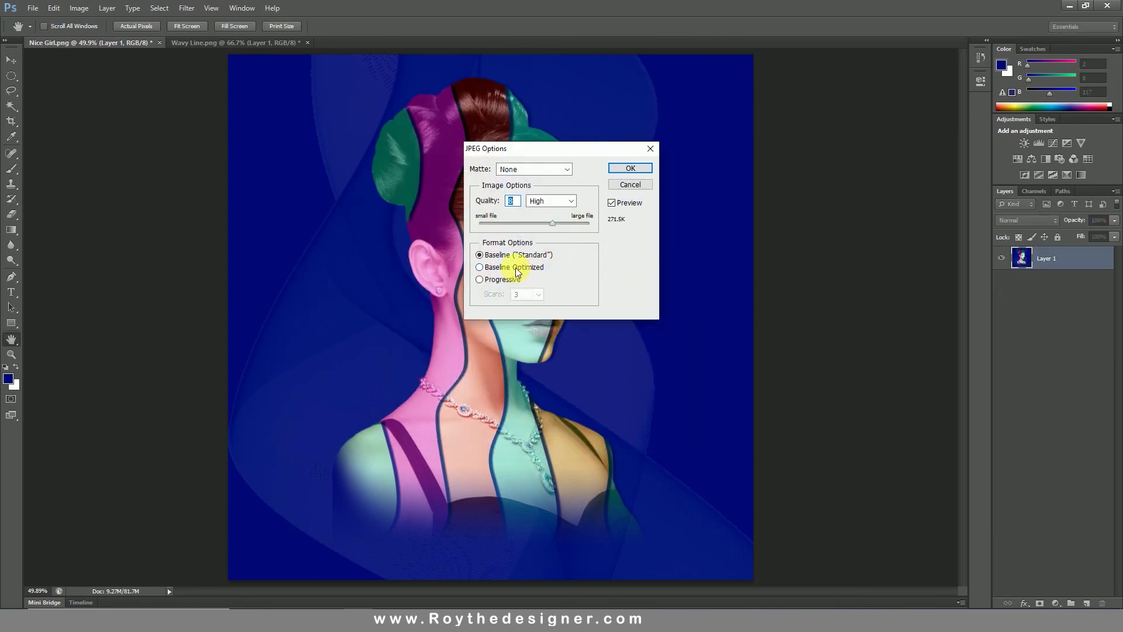
{"action": "left_click_drag", "start_coordinate": [566, 226], "coordinate": [609, 223]}
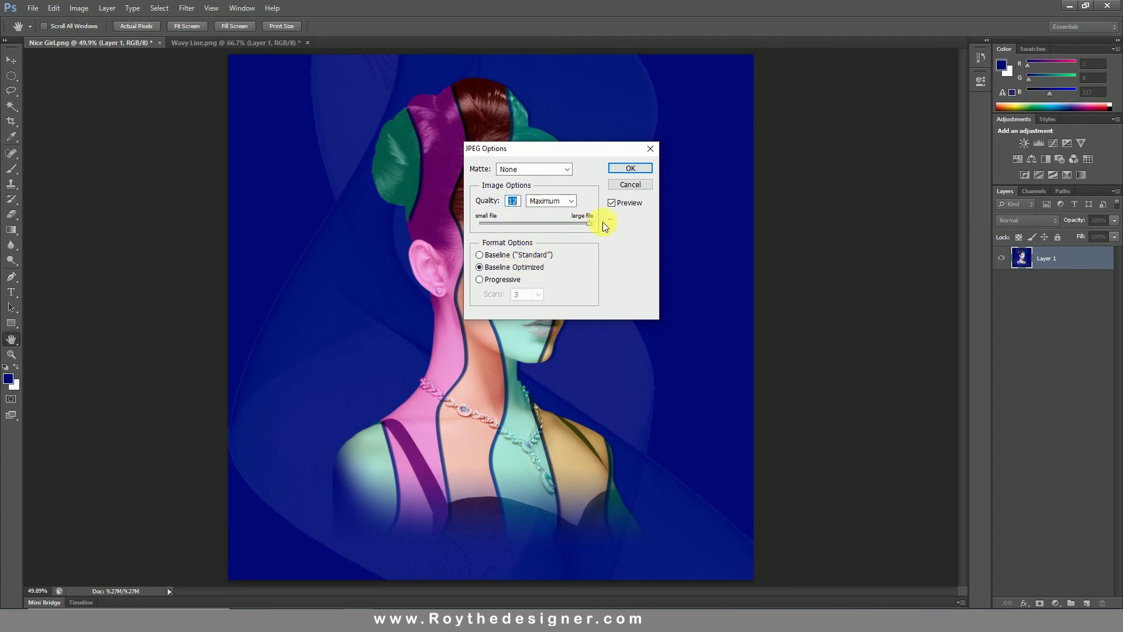
{"action": "left_click", "coordinate": [631, 170]}
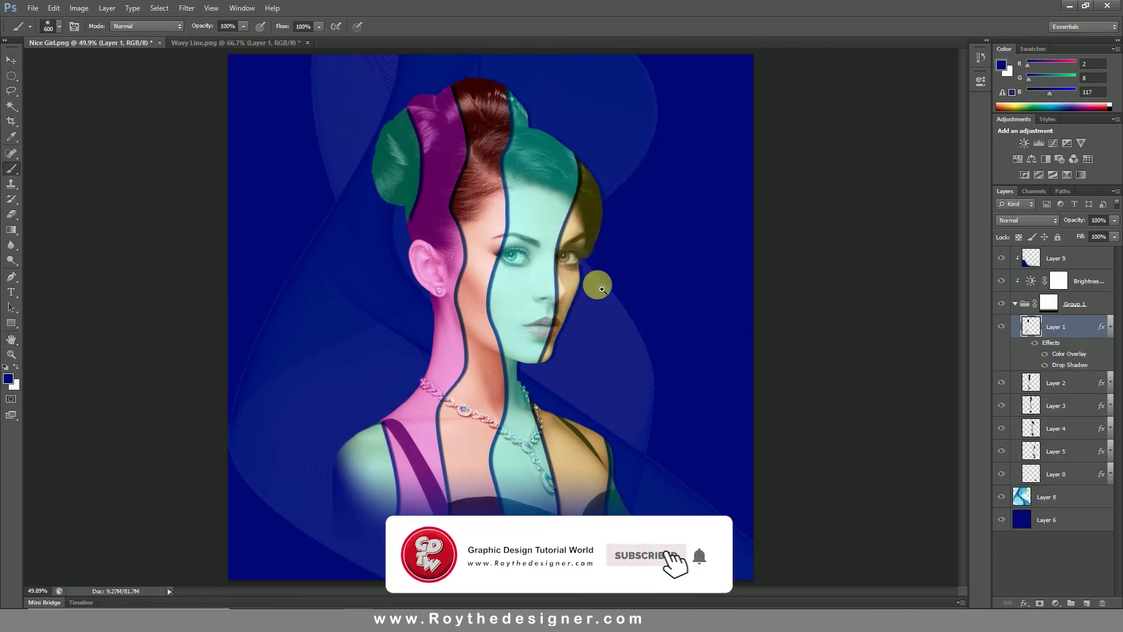
Step: Zoom in on the portrait and pan across the face, neck, necklace and hair
{"action": "key", "text": "ctrl+plus"}
{"action": "left_click_drag", "start_coordinate": [624, 292], "coordinate": [641, 296]}
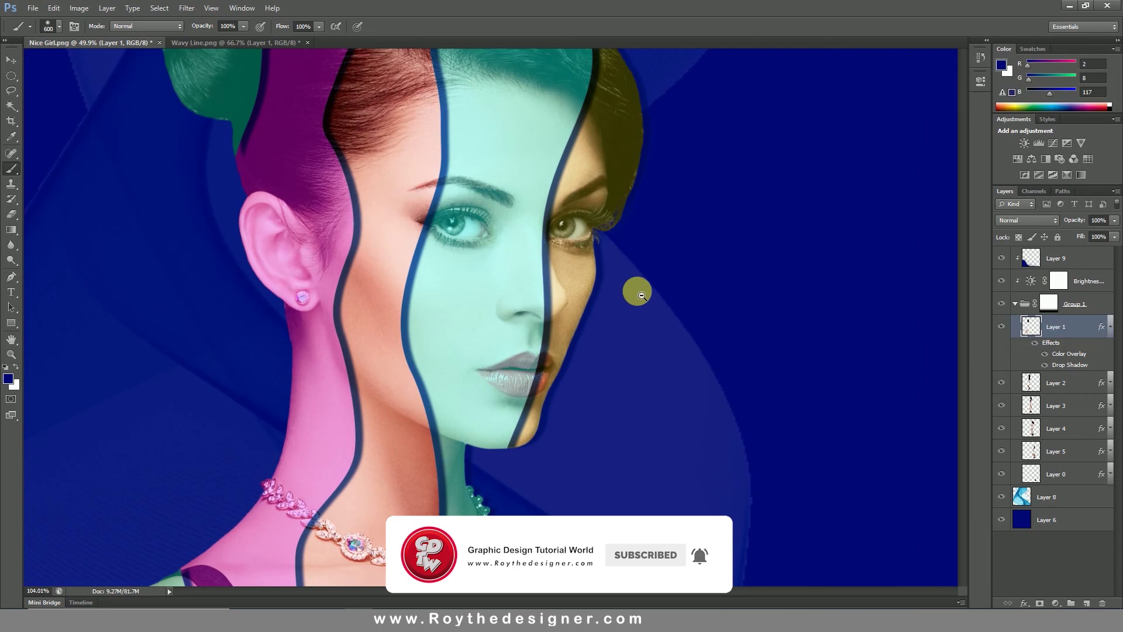
{"action": "left_click_drag", "start_coordinate": [572, 394], "coordinate": [622, 243]}
{"action": "left_click_drag", "start_coordinate": [575, 379], "coordinate": [617, 283]}
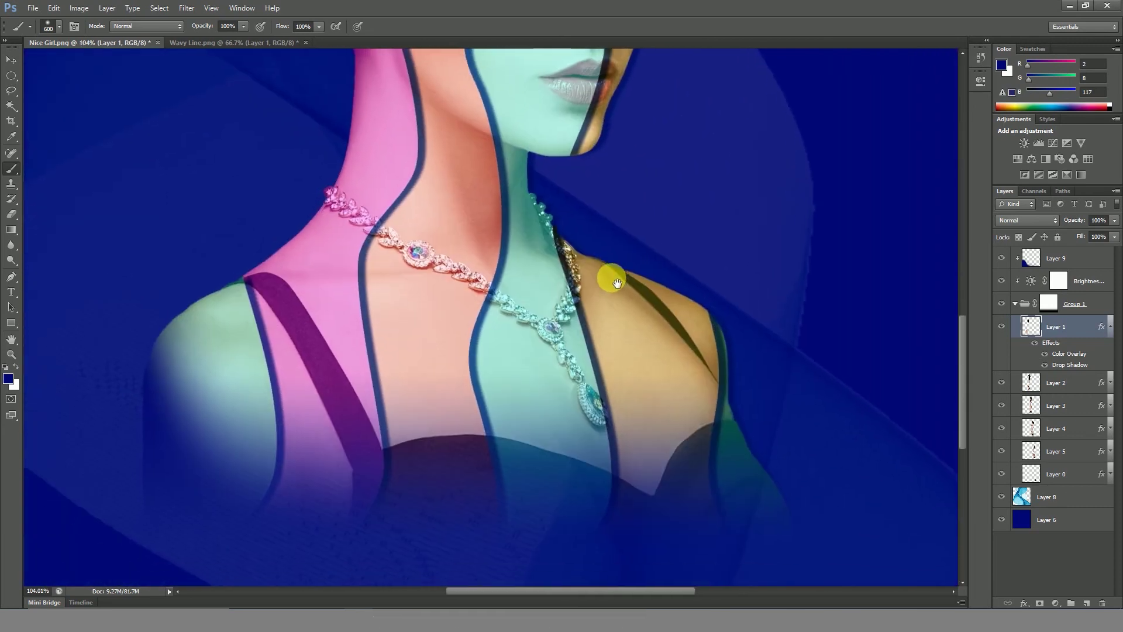
{"action": "left_click_drag", "start_coordinate": [595, 236], "coordinate": [598, 504]}
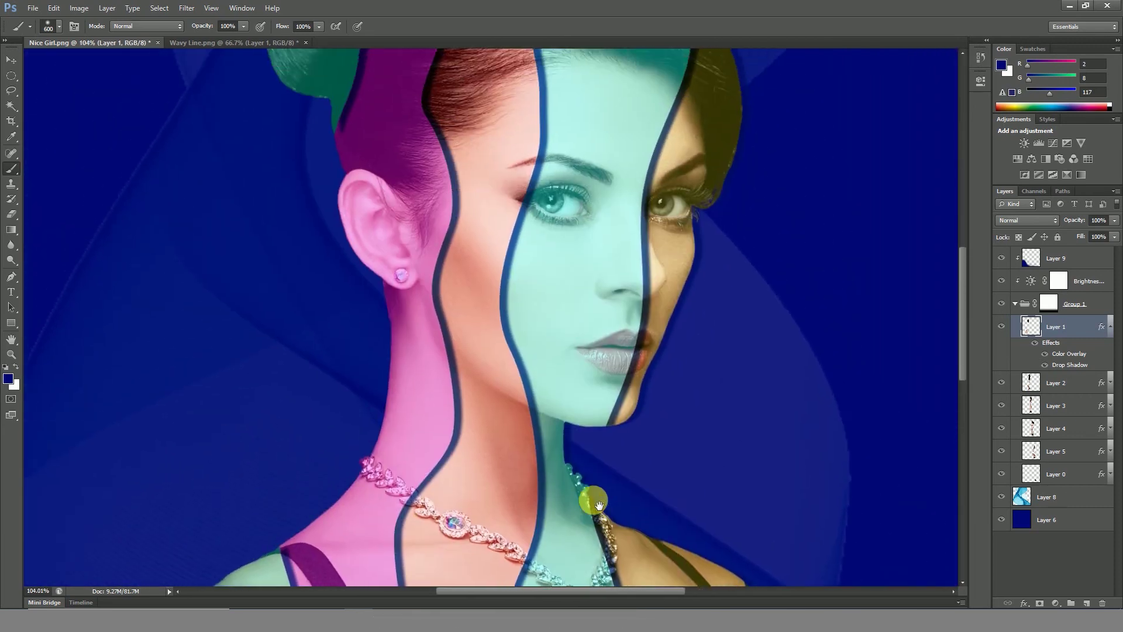
{"action": "left_click_drag", "start_coordinate": [591, 146], "coordinate": [609, 331]}
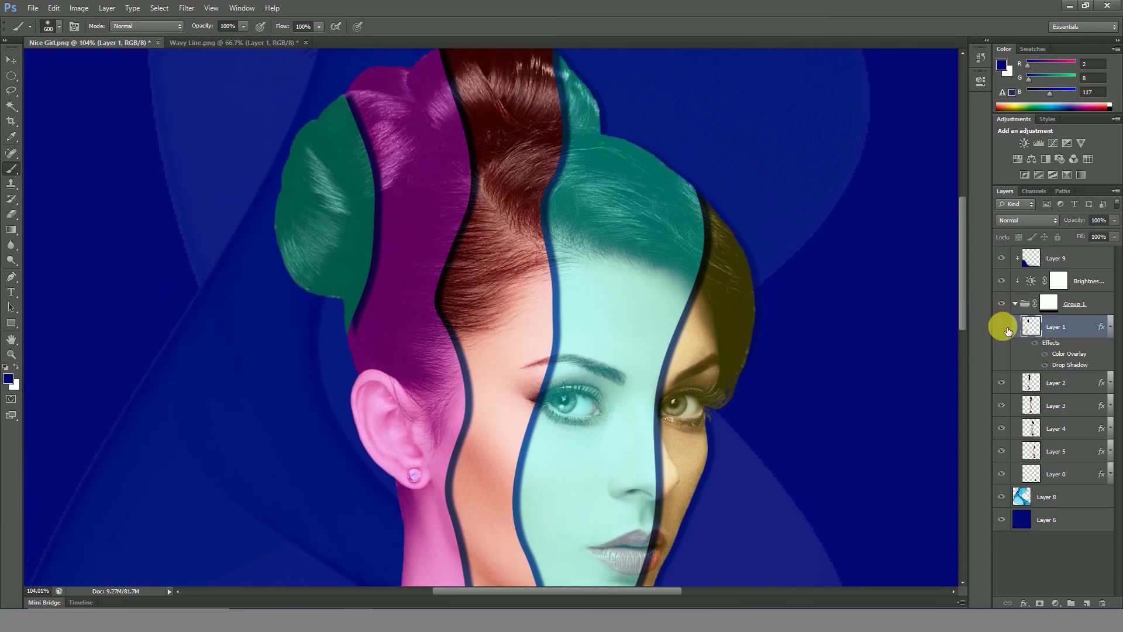
Step: Toggle Layer 1's visibility to compare, collapse Group 1, and recentre the view on the face
{"action": "left_click", "coordinate": [1006, 329]}
{"action": "left_click", "coordinate": [1015, 303]}
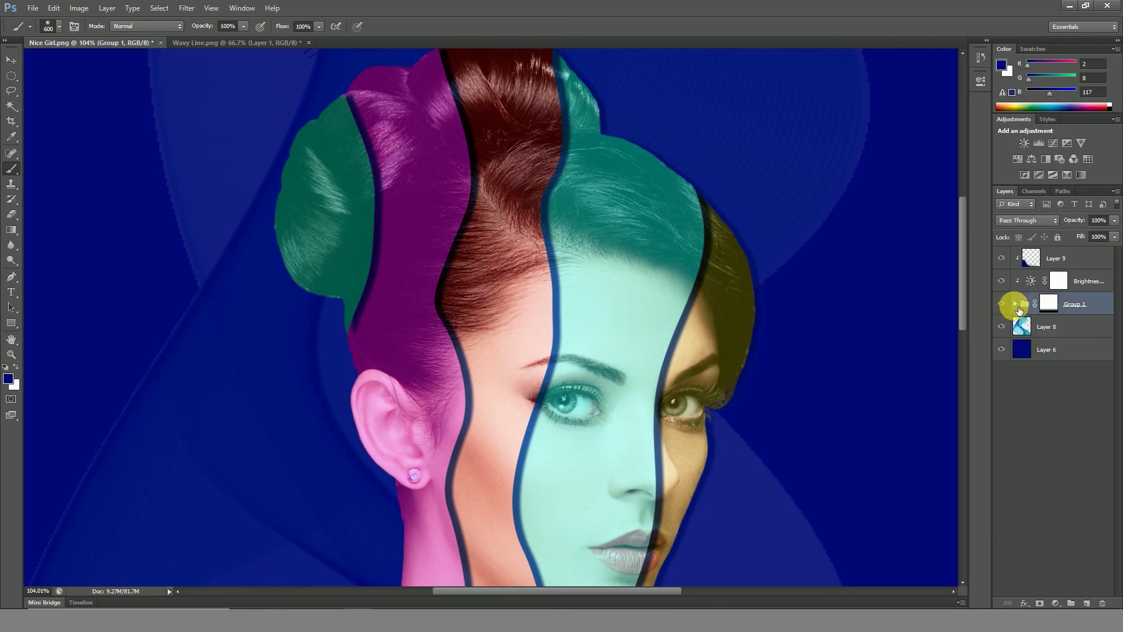
{"action": "left_click_drag", "start_coordinate": [664, 486], "coordinate": [683, 233]}
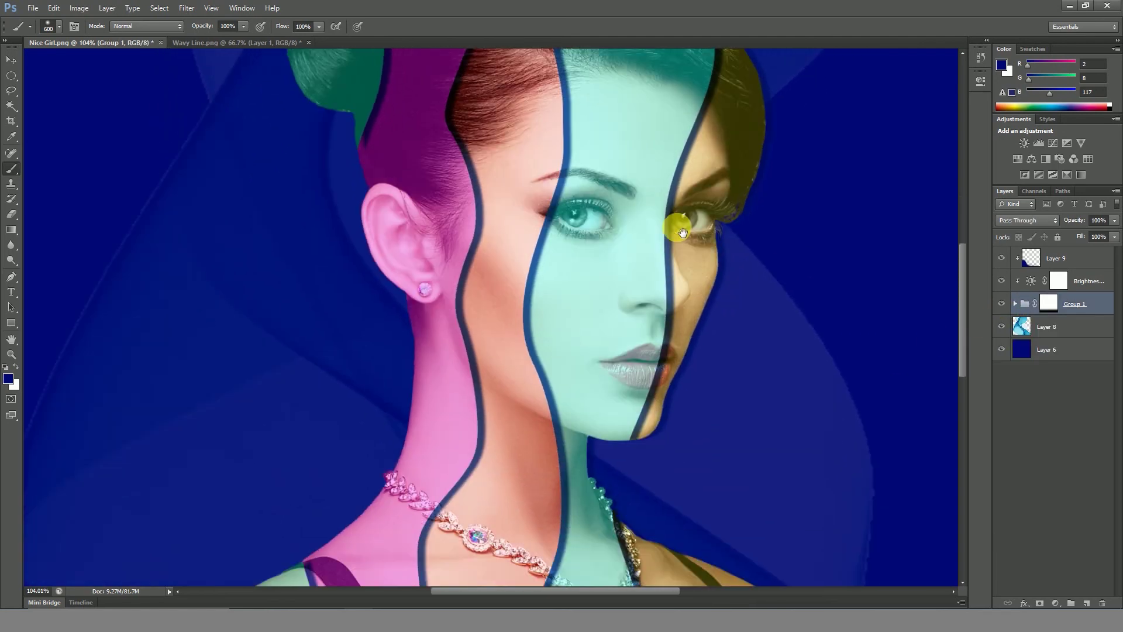
{"action": "scroll", "coordinate": [493, 552], "scroll_direction": "down", "scroll_amount": 3}
{"action": "scroll", "coordinate": [594, 306], "scroll_direction": "down", "scroll_amount": 3}
{"action": "scroll", "coordinate": [599, 384], "scroll_direction": "down", "scroll_amount": 2}
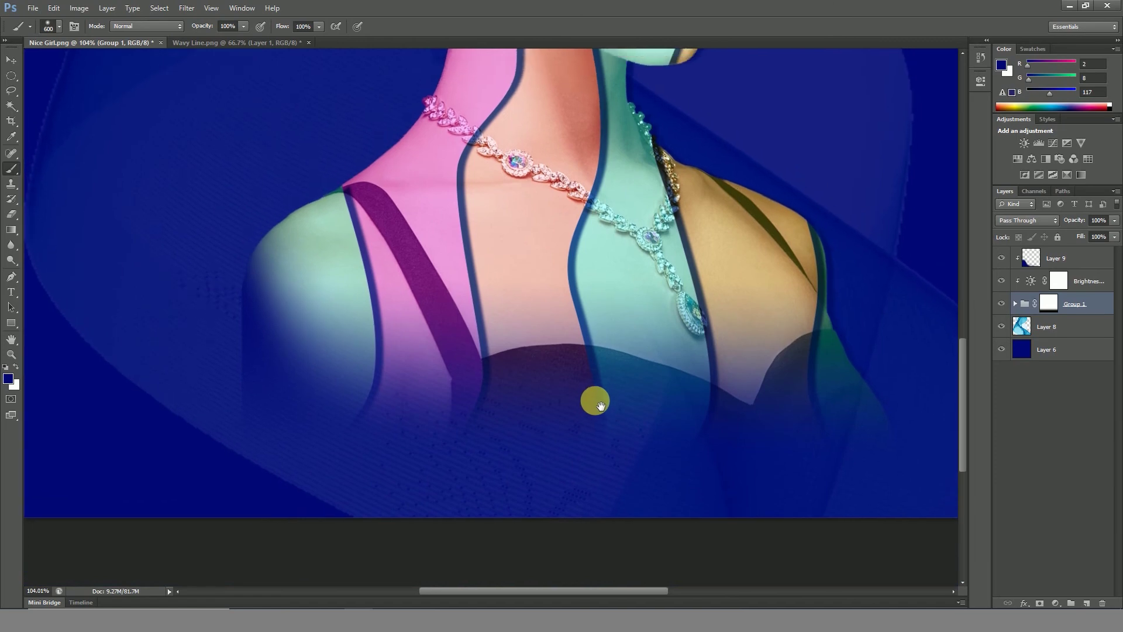
{"action": "scroll", "coordinate": [591, 514], "scroll_direction": "up", "scroll_amount": 2}
{"action": "scroll", "coordinate": [612, 363], "scroll_direction": "up", "scroll_amount": 3}
{"action": "scroll", "coordinate": [617, 418], "scroll_direction": "up", "scroll_amount": 2}
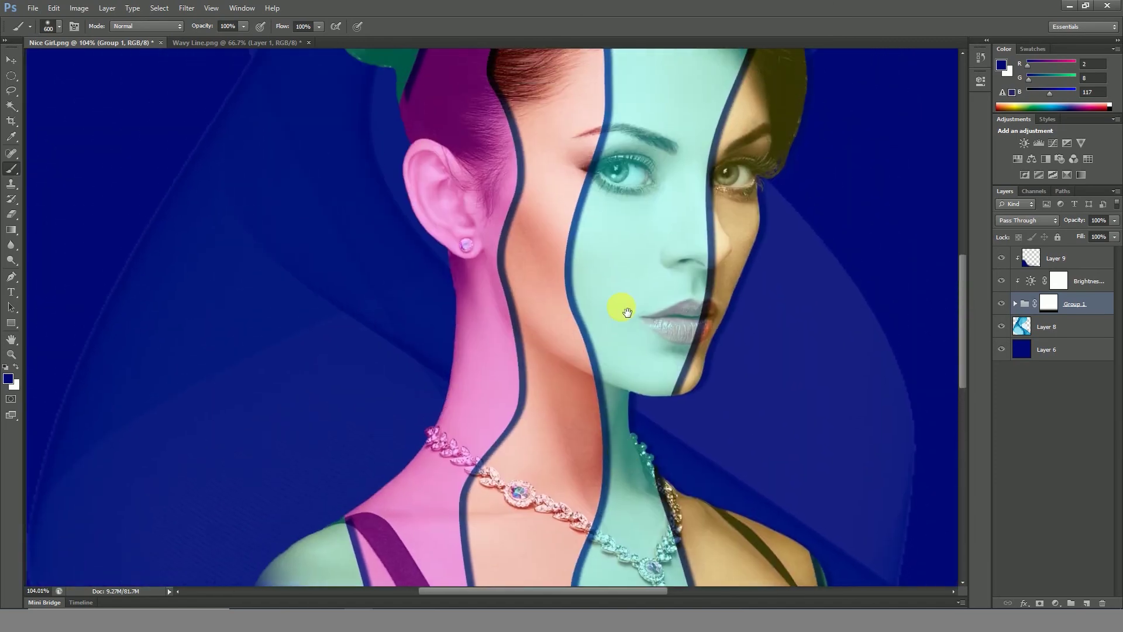
{"action": "left_click_drag", "start_coordinate": [626, 312], "coordinate": [639, 374]}
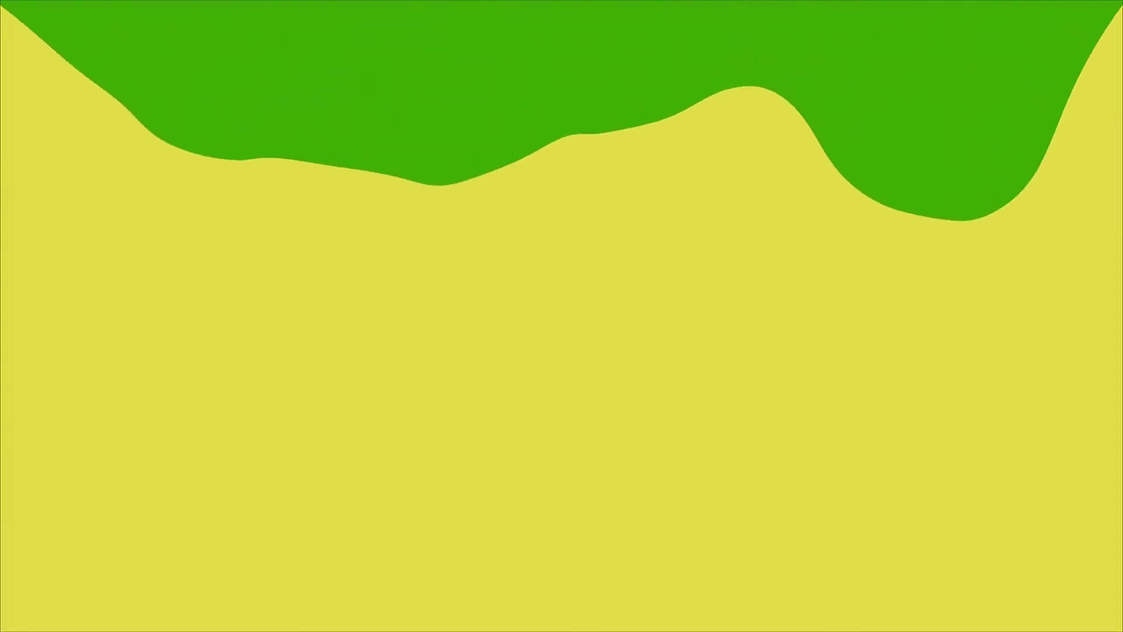